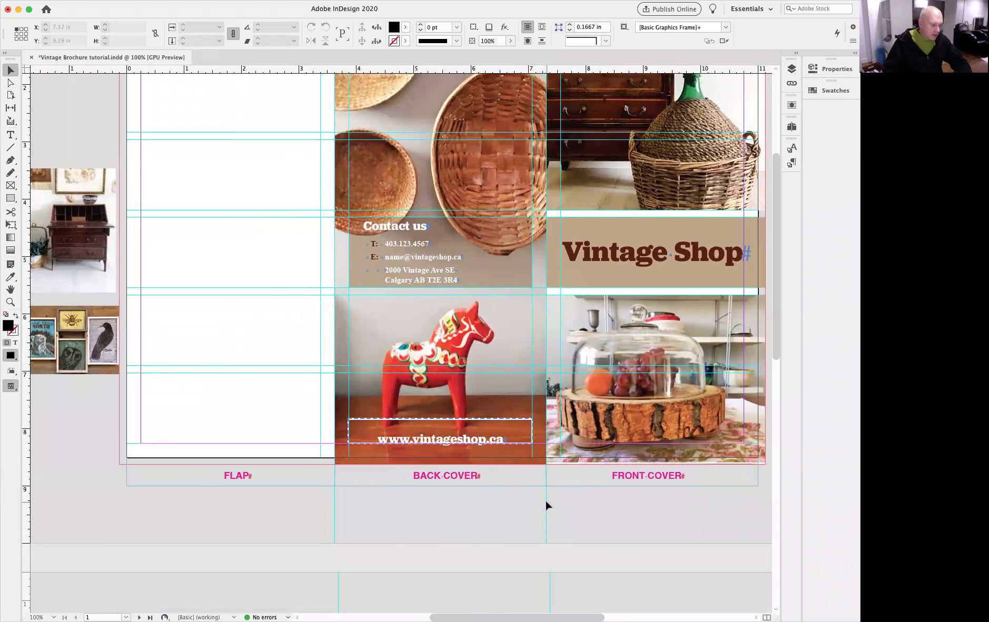
- Display the document's character styles and paragraph styles, leaving the paragraph styles list open
scroll(548, 407, "up", 5)
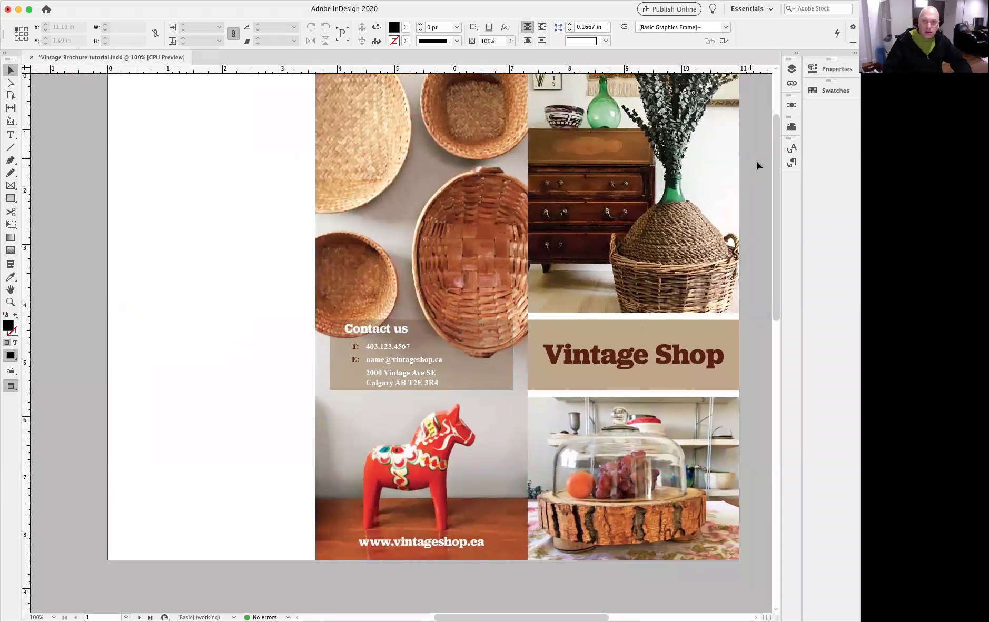
left_click(789, 164)
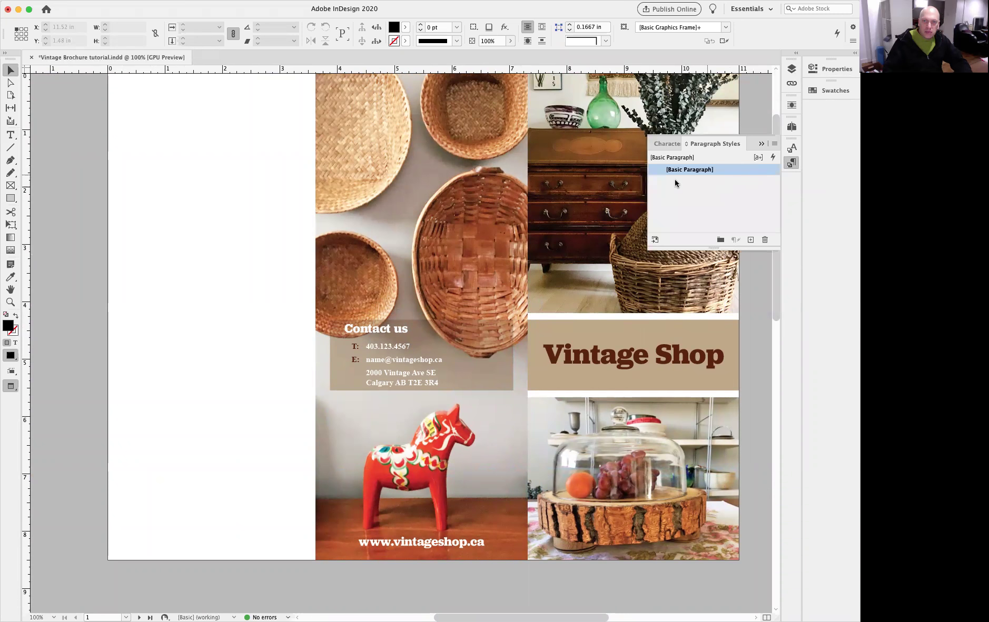
left_click(792, 148)
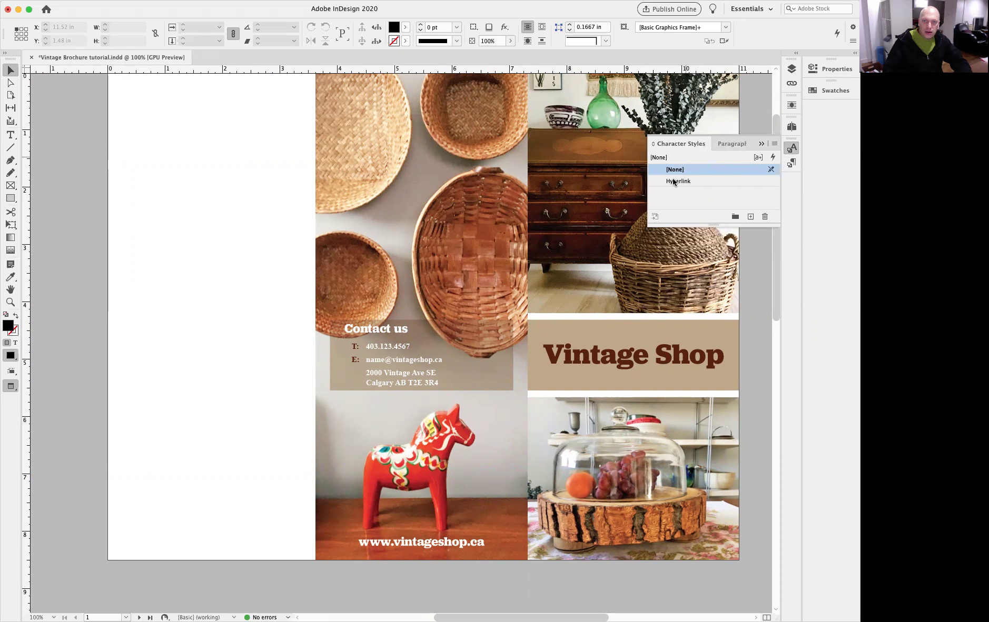
left_click(791, 163)
- Examine the fonts used in the back cover contact details, the "Contact us" heading and the "Vintage Shop" title
left_click(470, 381)
scroll(495, 387, "down", 5)
scroll(495, 387, "right", 5)
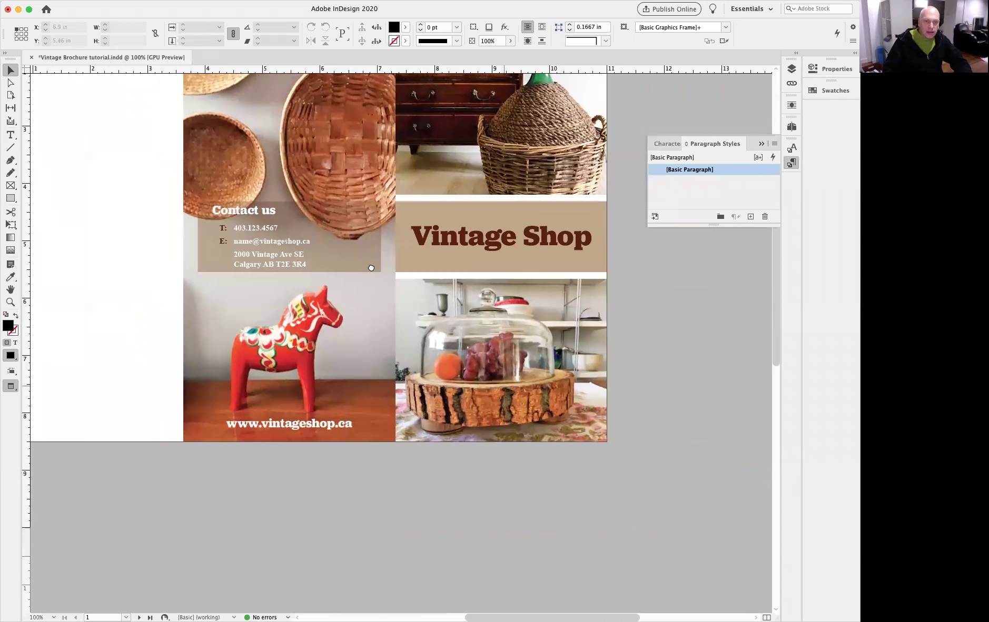
key("w")
scroll(404, 485, "down", 10)
scroll(403, 485, "left", 4)
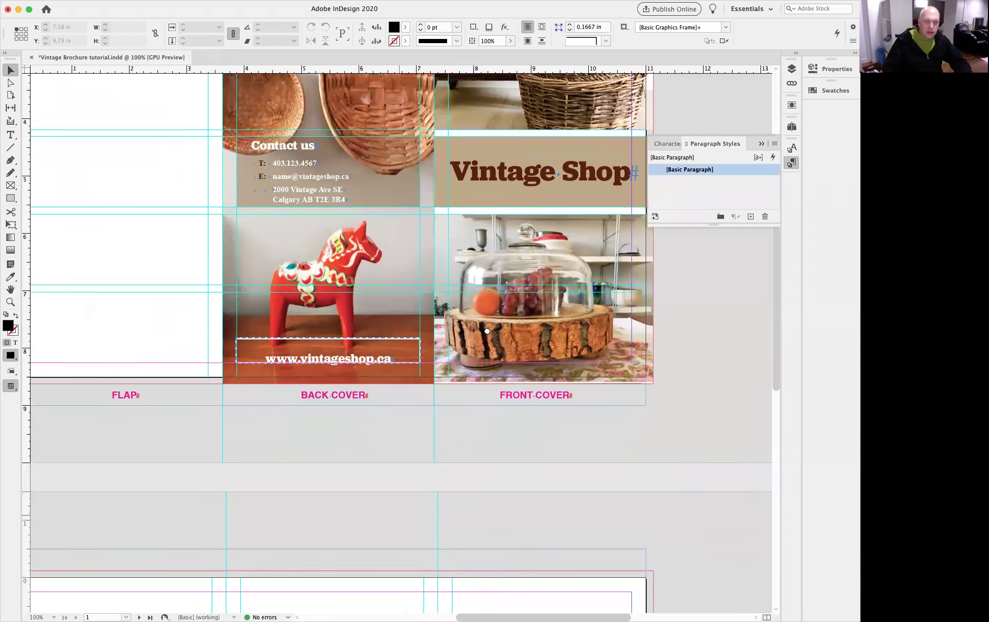
scroll(487, 437, "up", 10)
scroll(458, 416, "left", 2)
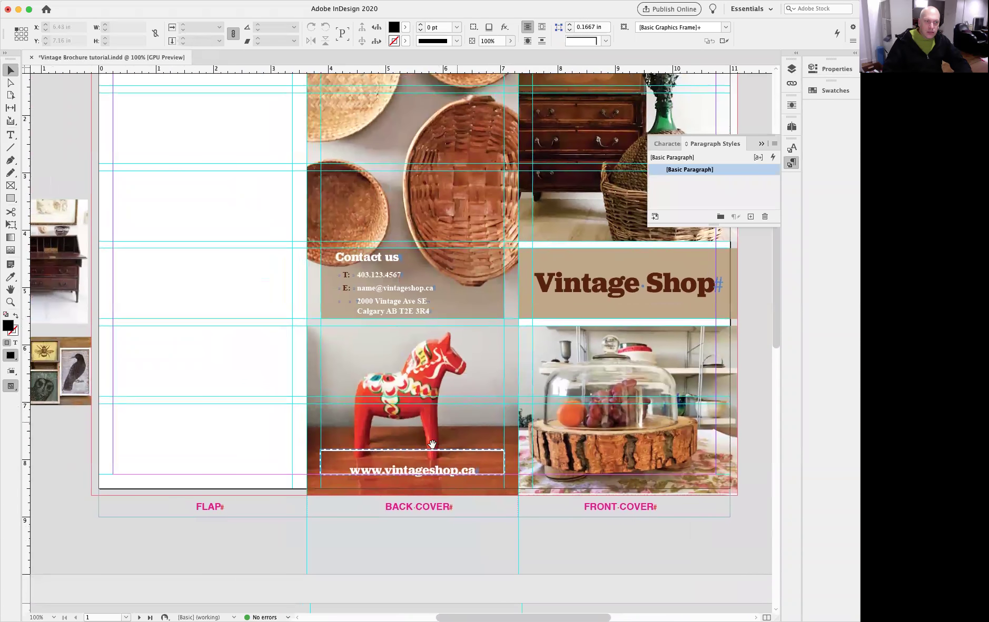
scroll(418, 434, "down", 1)
scroll(419, 434, "right", 1)
double_click(393, 252)
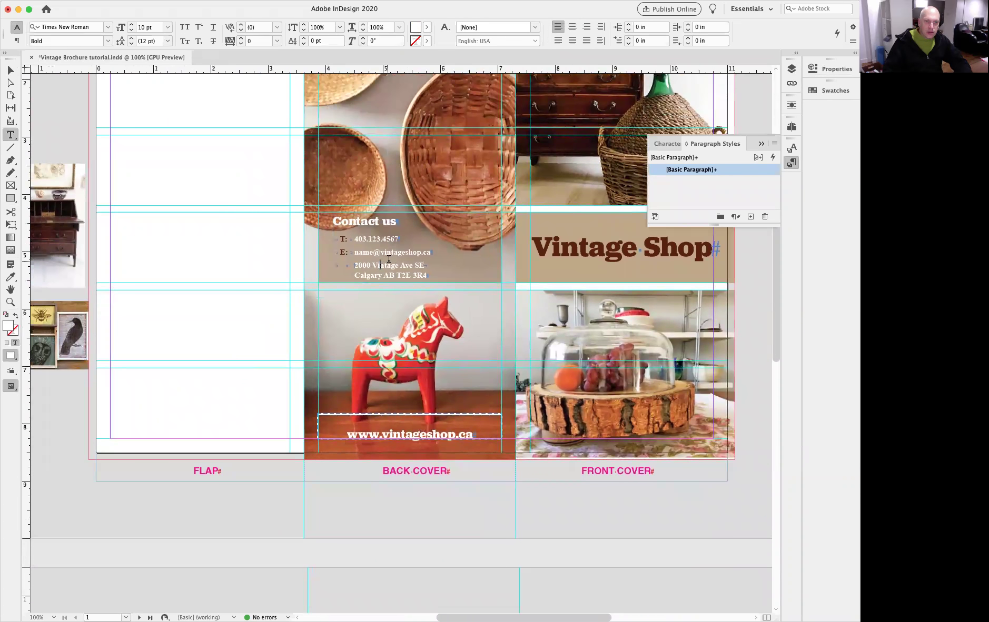
double_click(389, 253)
left_click(386, 215)
left_click(447, 513)
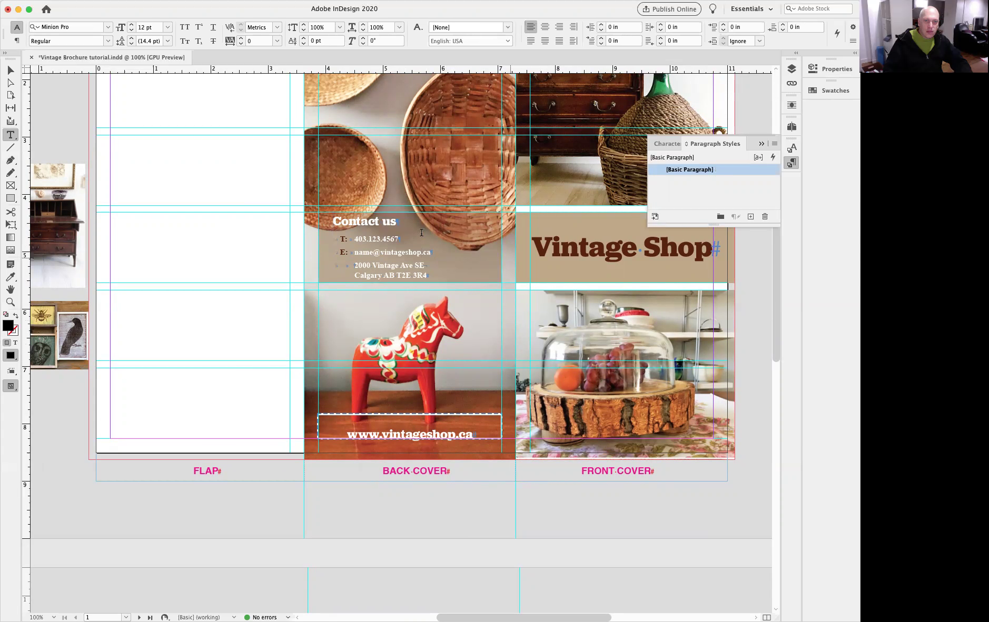
double_click(359, 223)
double_click(551, 248)
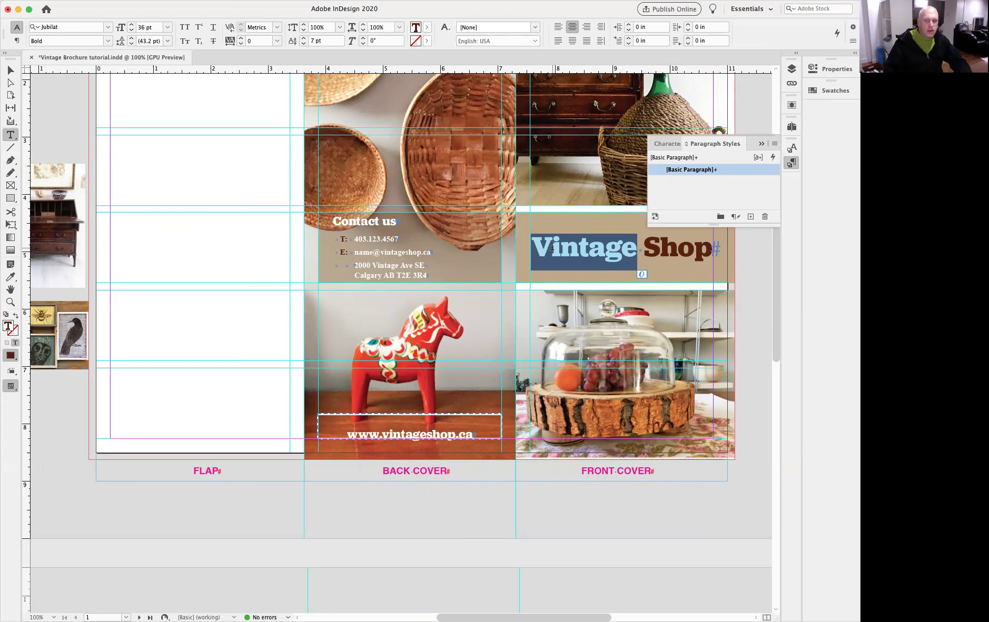
left_click(453, 515)
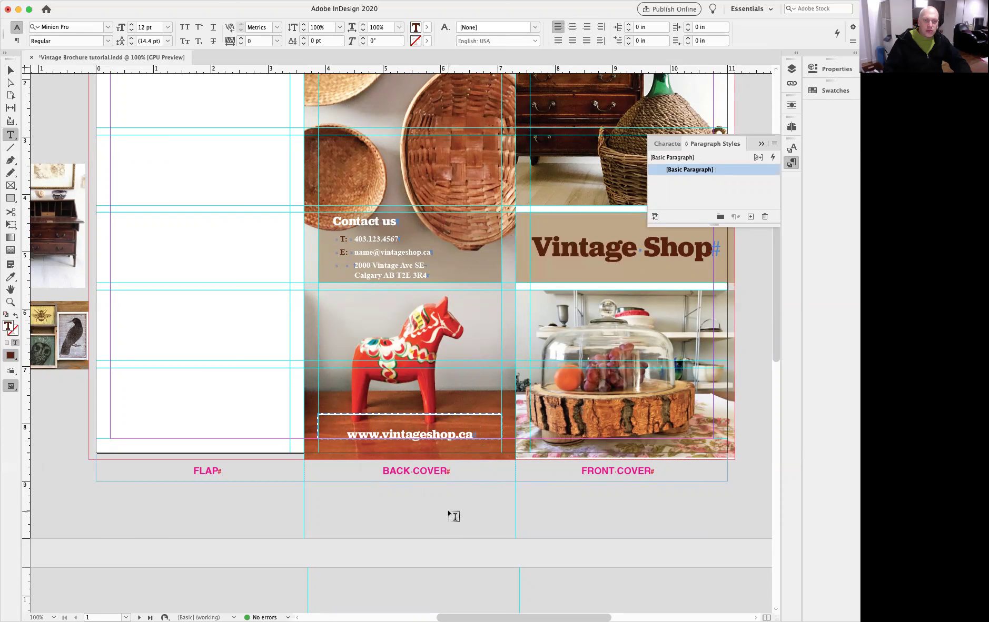
- Create a text frame within the margins of the inside front cover panel on page 2 and enter "Header"
scroll(444, 474, "down", 1)
scroll(443, 471, "down", 10)
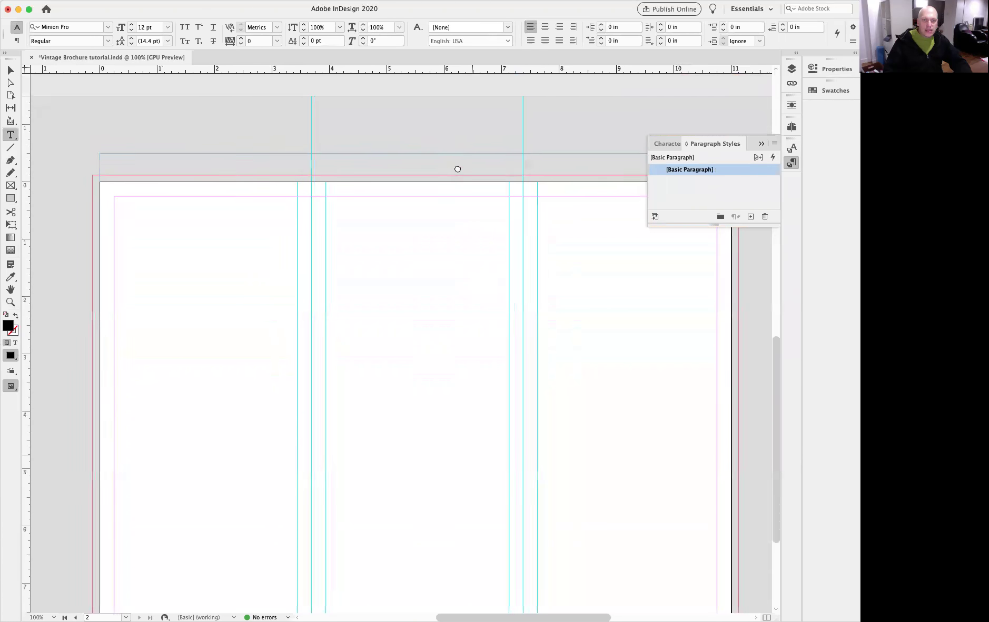
scroll(445, 333, "down", 3)
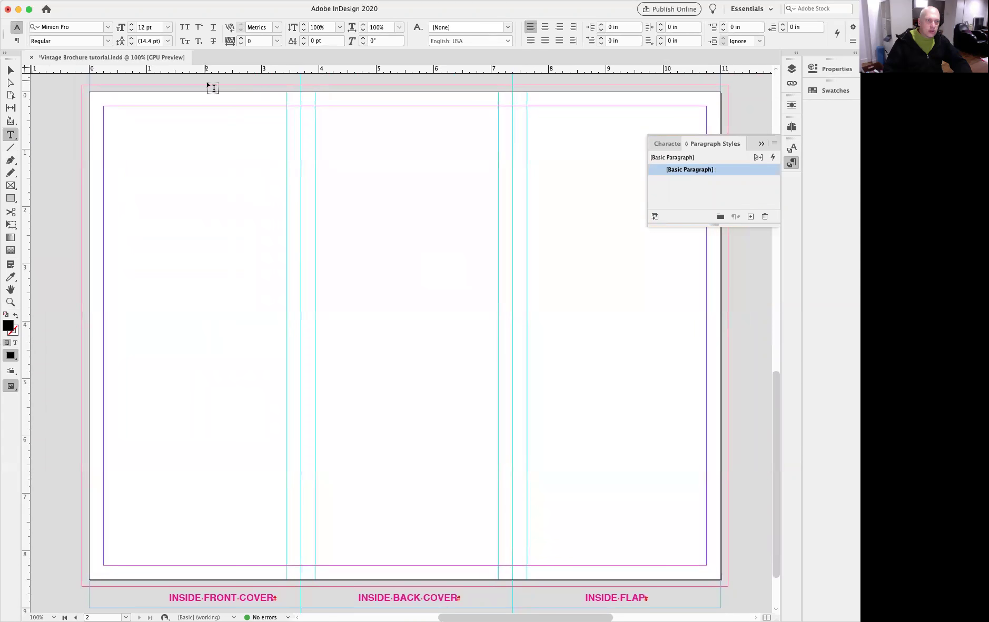
left_click_drag(104, 107, 286, 566)
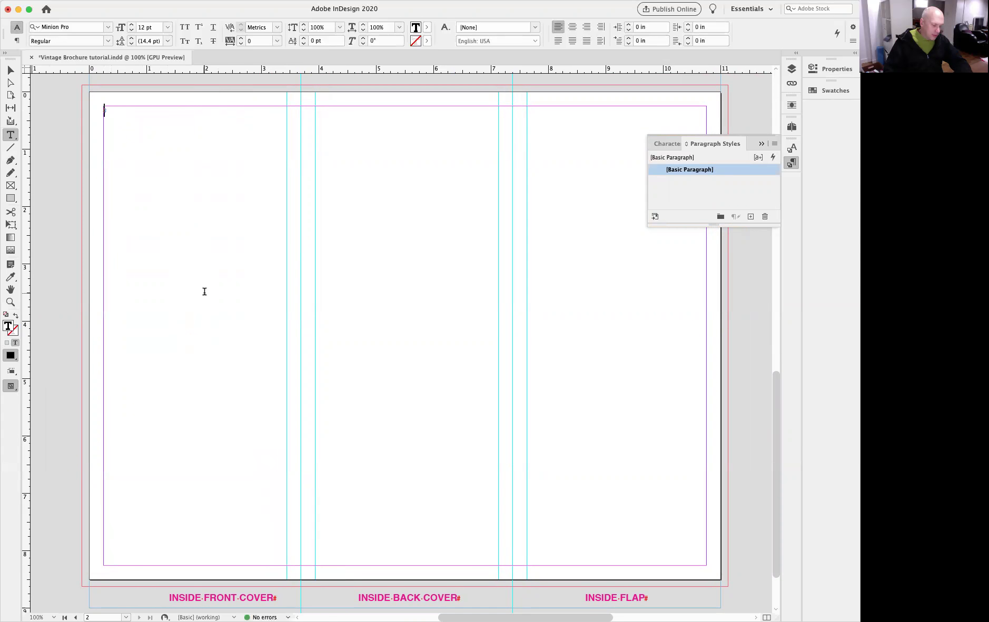
type("Header")
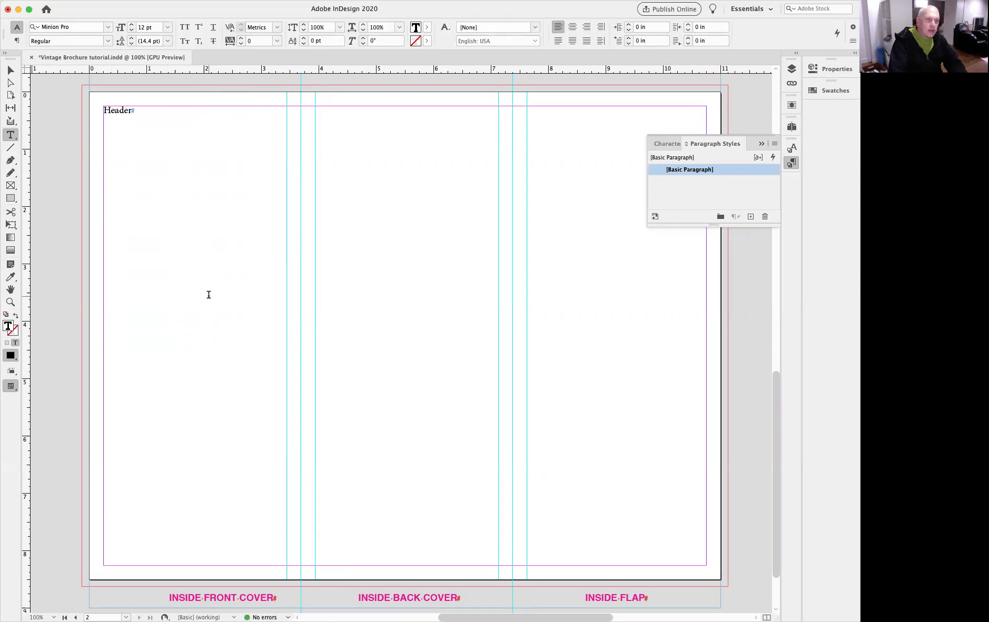
- Format the word "Header" in Jubilat Bold at 20 pt
double_click(118, 110)
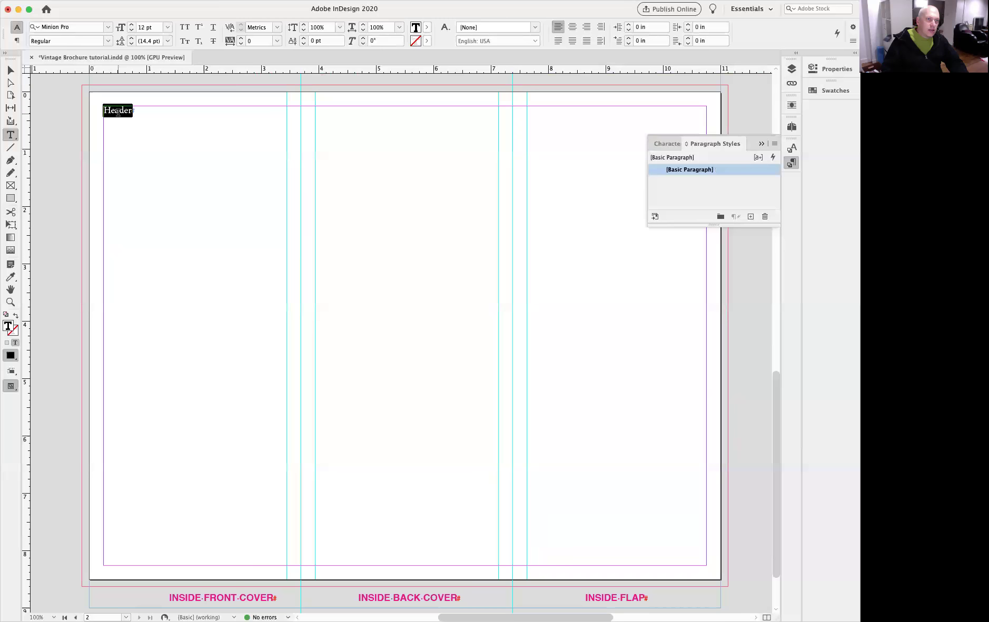
left_click(80, 27)
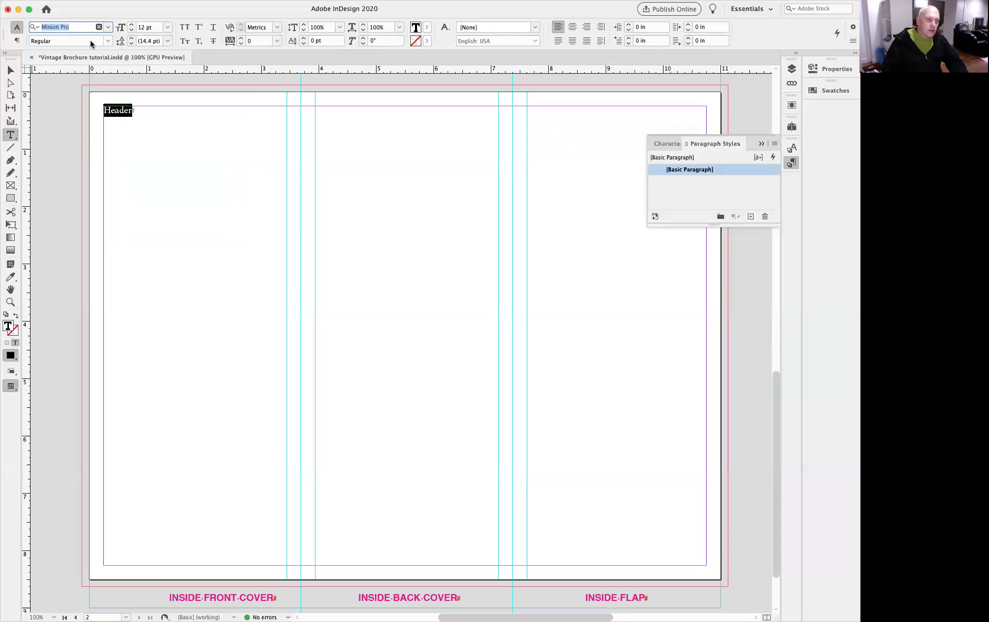
type("jubi")
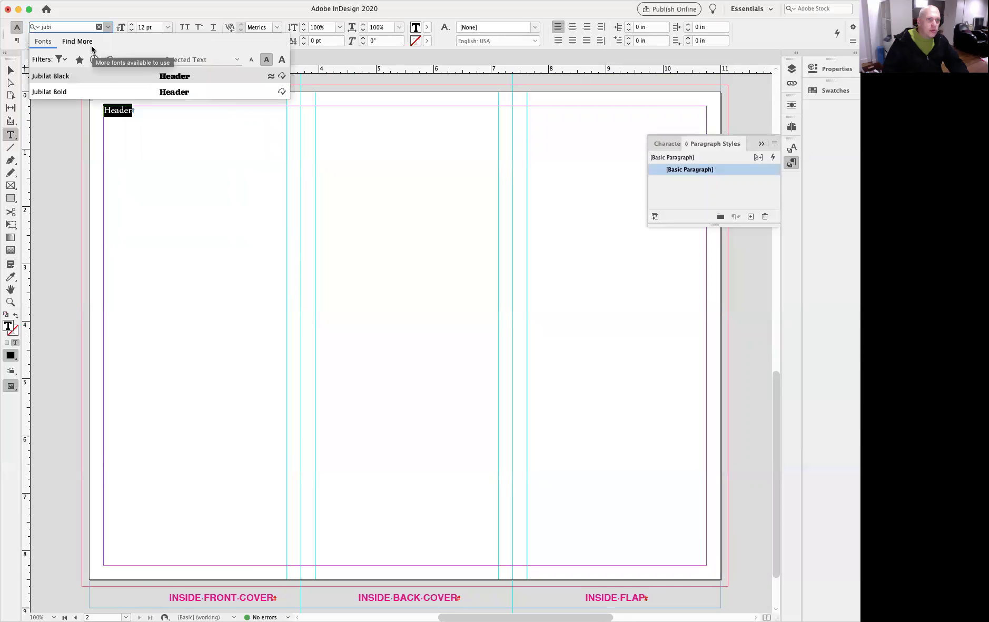
left_click(79, 92)
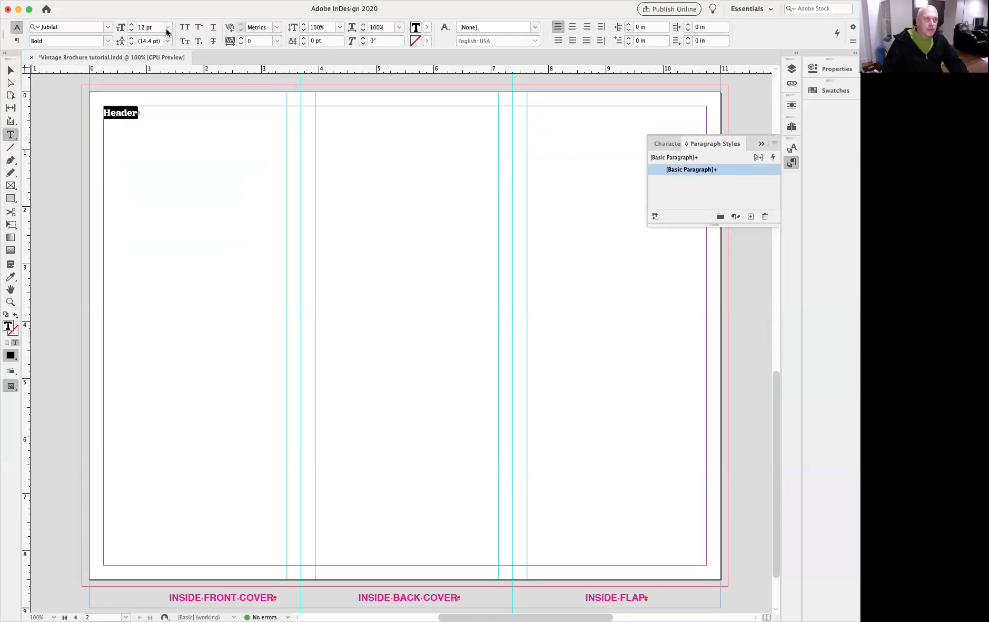
left_click(166, 28)
left_click(156, 139)
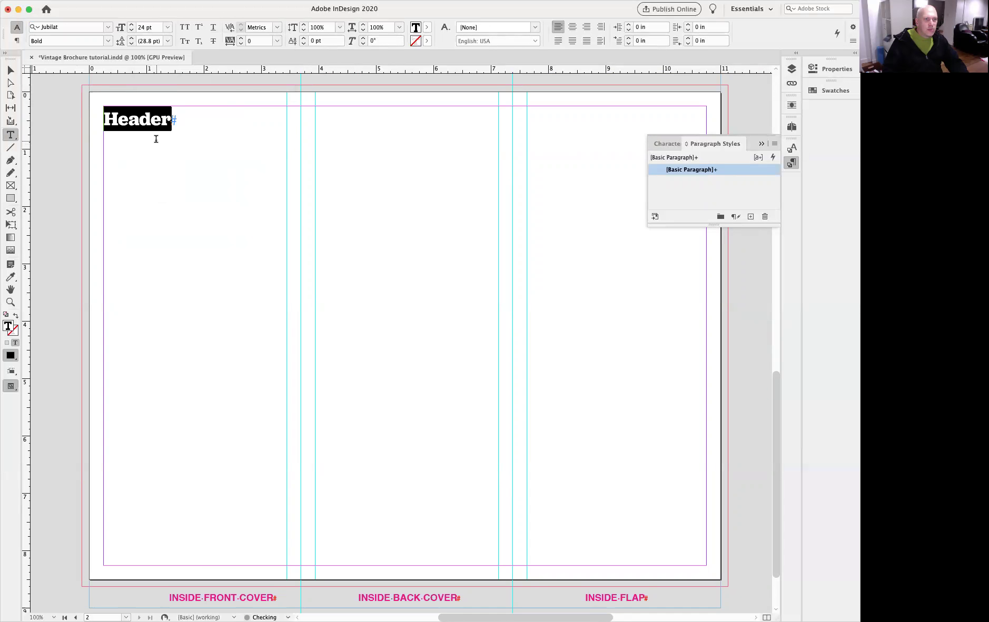
left_click(132, 30)
left_click(131, 30)
left_click(131, 30)
left_click(132, 31)
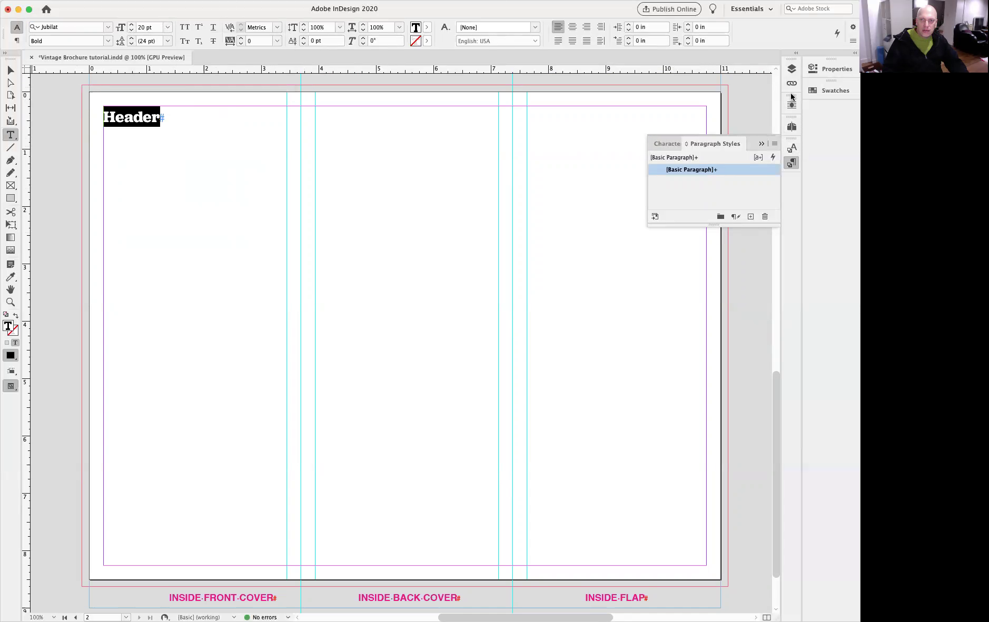
- Colour the "Header" text with the brown C=31 M=76 Y=100 swatch from the Colorful_Theme group
left_click(814, 89)
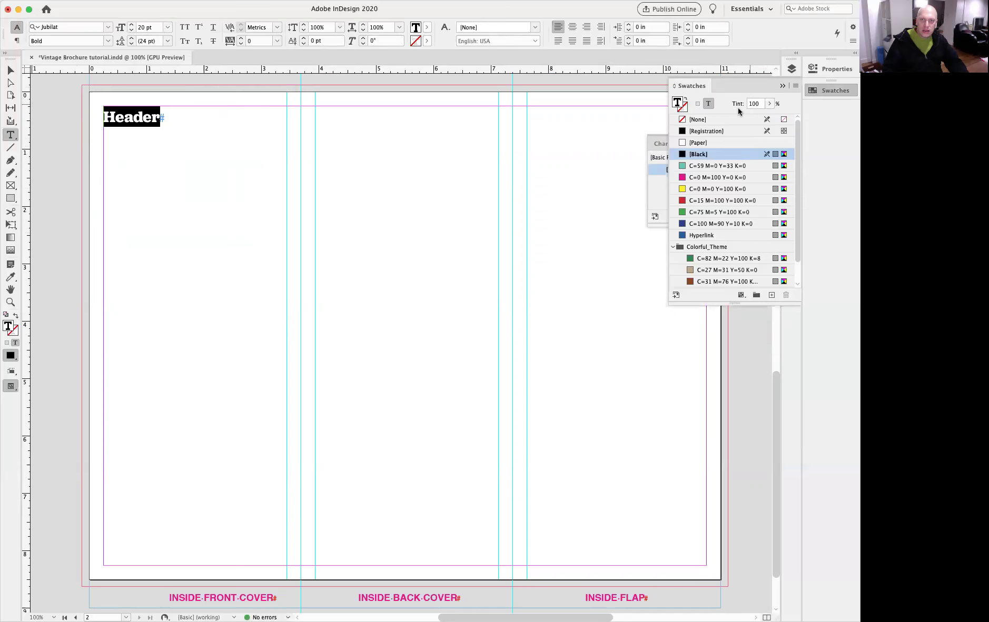
left_click(702, 281)
left_click(170, 125)
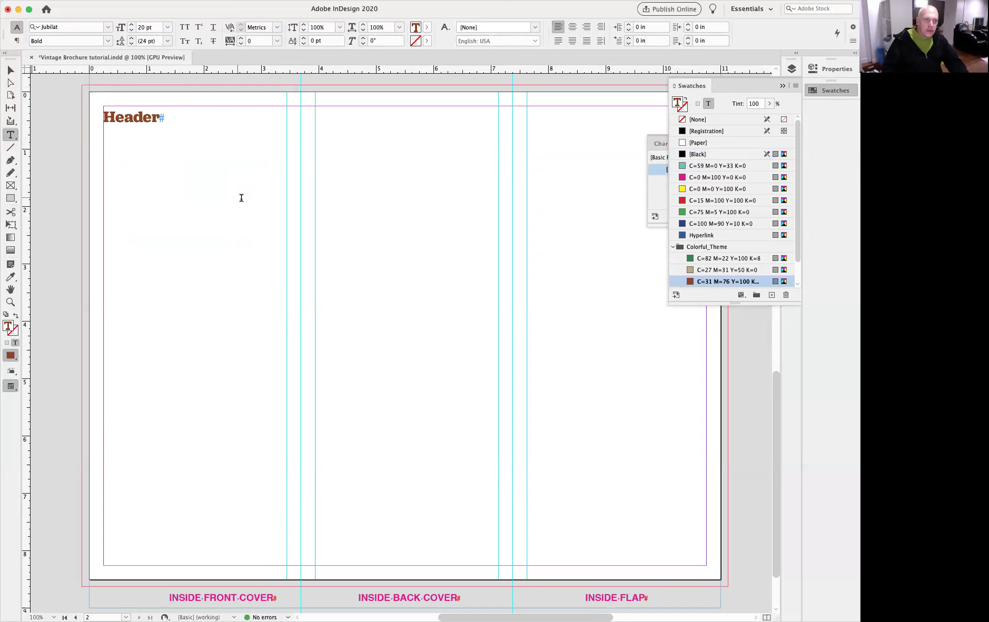
- Add a second line reading "Subtitle style" and extend the first line to "Header style"
key("Return")
type("Subtitle")
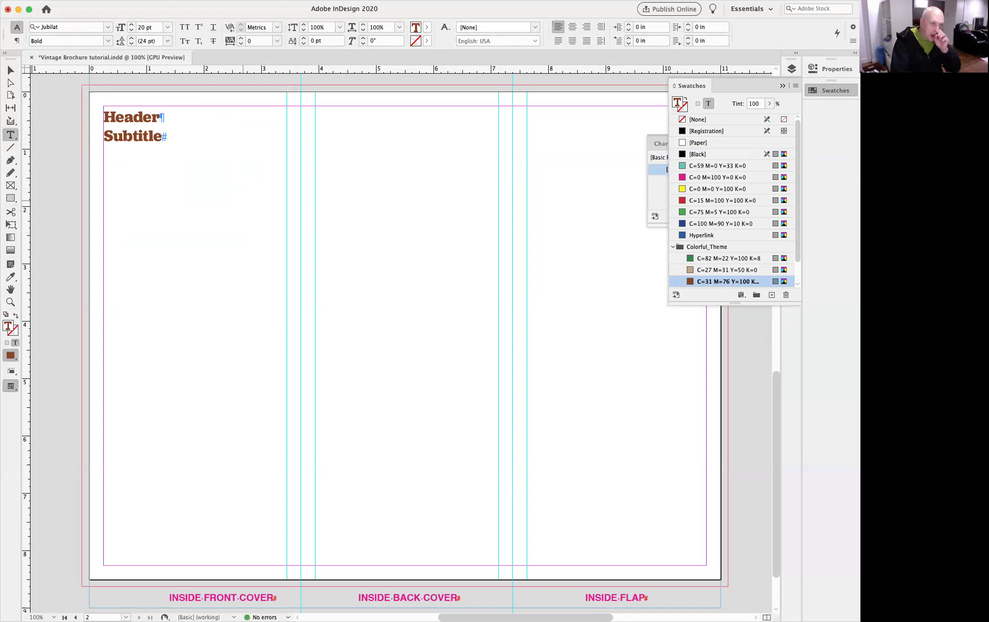
type(" style")
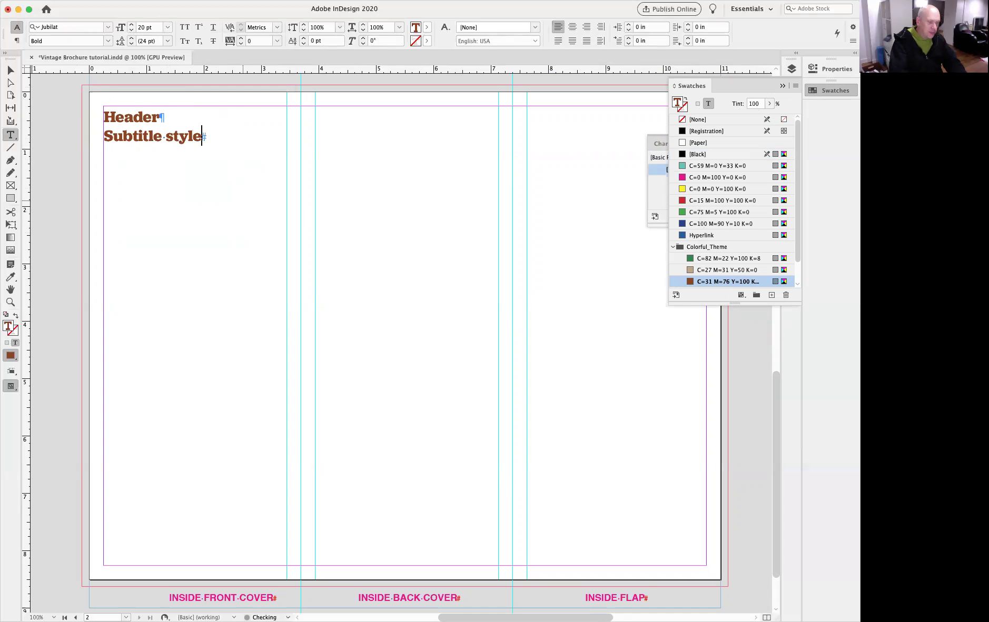
left_click(168, 114)
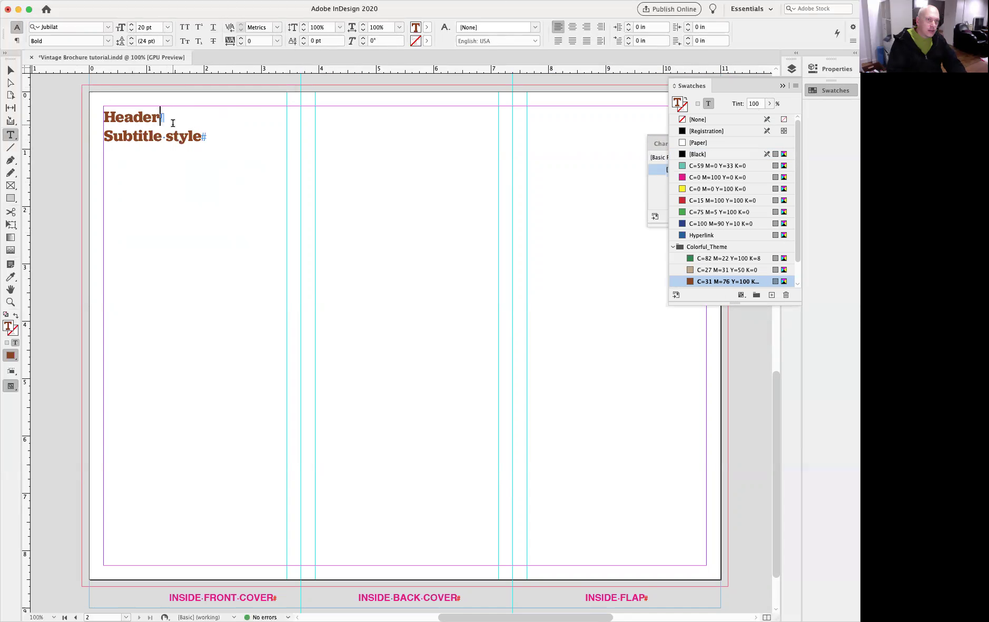
type("style")
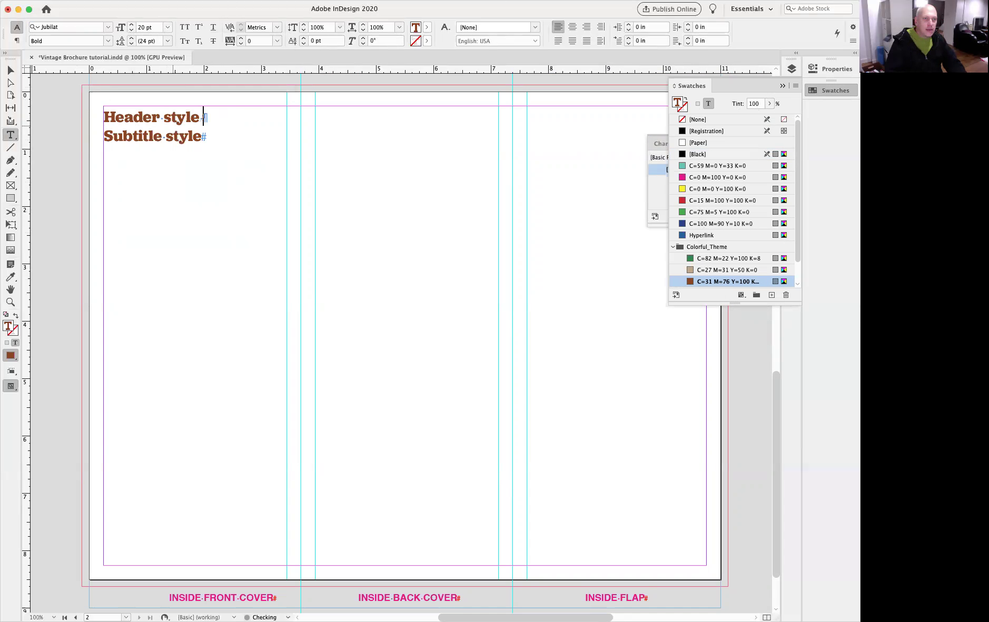
- Reduce the "Subtitle style" line to 14 pt
triple_click(164, 138)
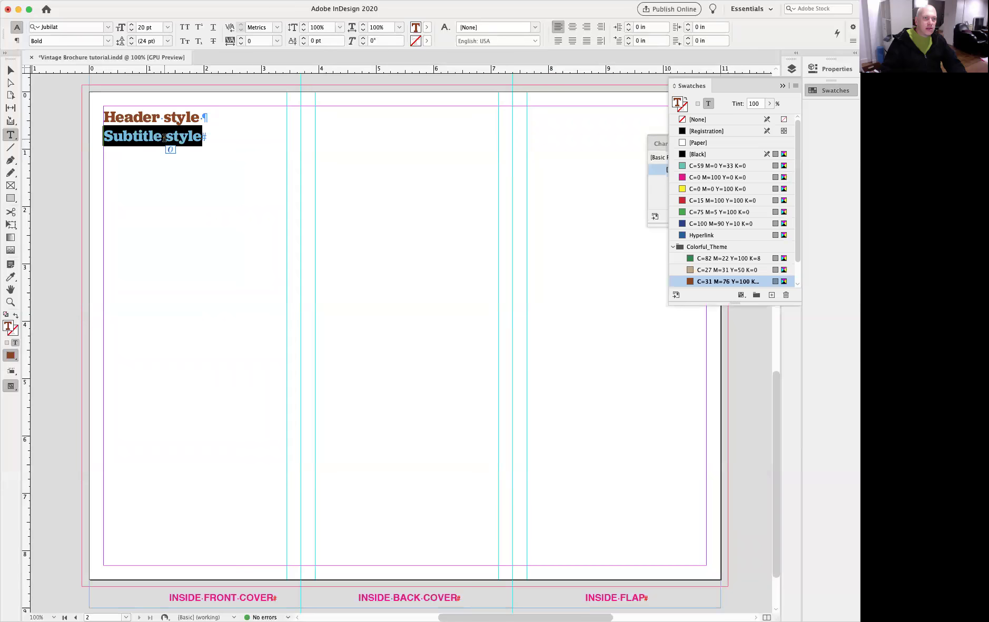
left_click(131, 32)
left_click(131, 32)
left_click(131, 31)
left_click(131, 31)
left_click(131, 32)
left_click(132, 31)
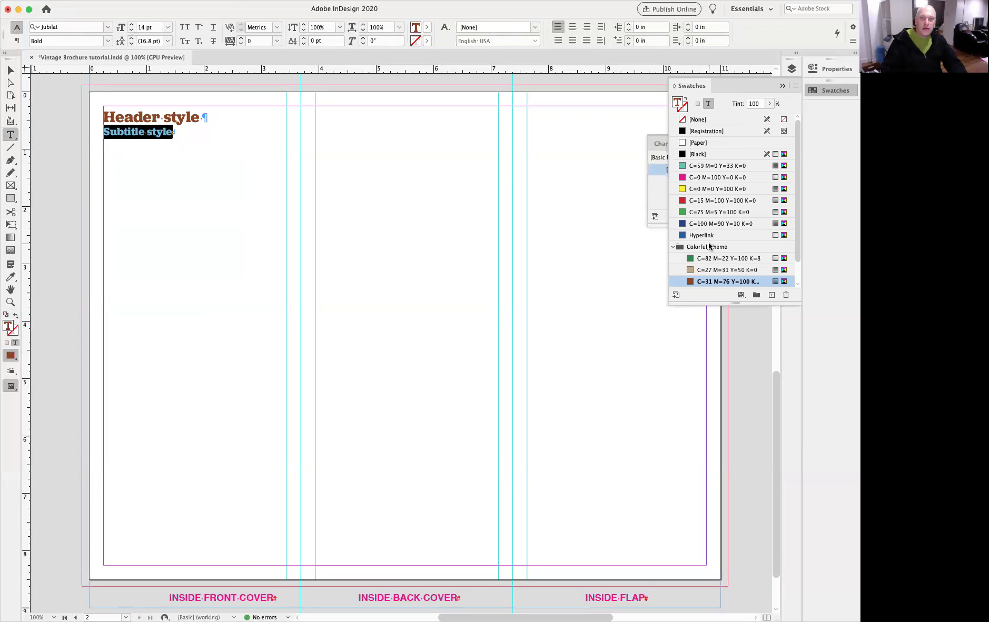
- Colour the "Subtitle style" line with the dark brown C=38 M=84 Y=96 K=57 swatch
scroll(715, 271, "down", 1)
scroll(797, 270, "down", 1)
left_click(743, 271)
left_click(128, 203)
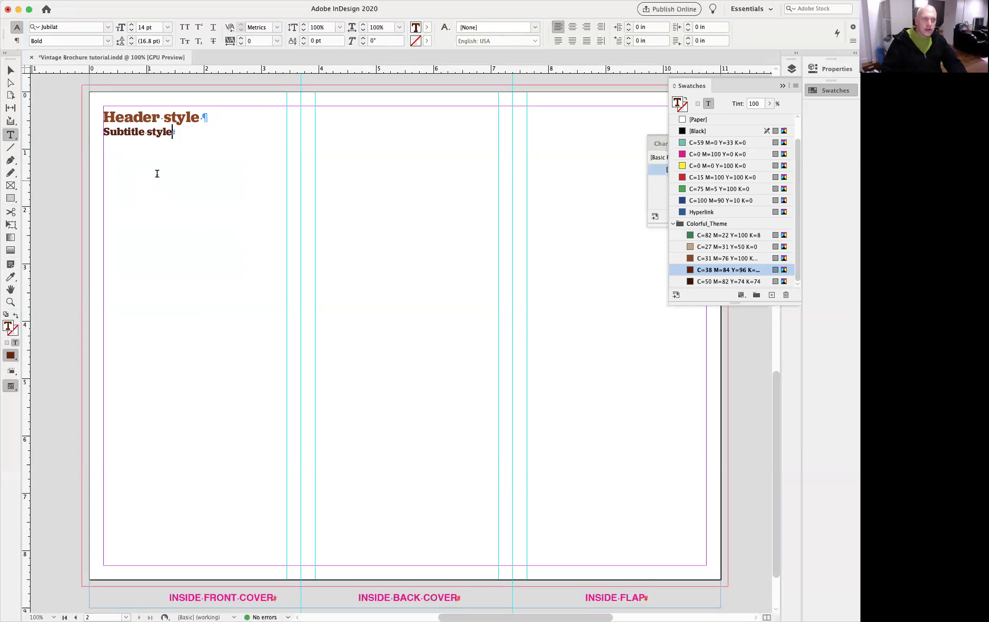
- Add a third line reading "Body coipy" and set it in Times New Roman Regular
key("Return")
type("Body coipy")
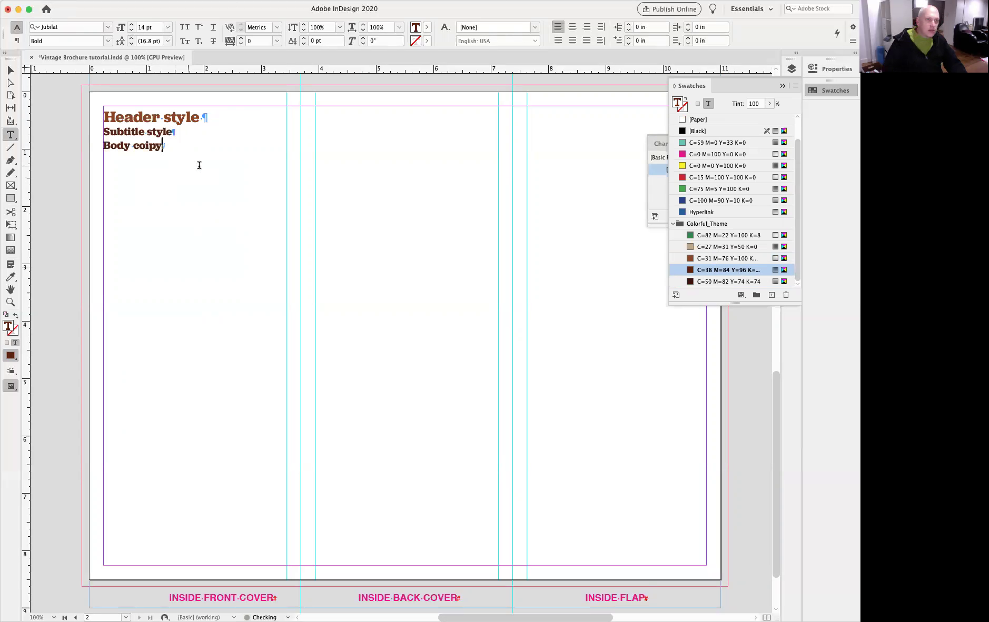
triple_click(161, 149)
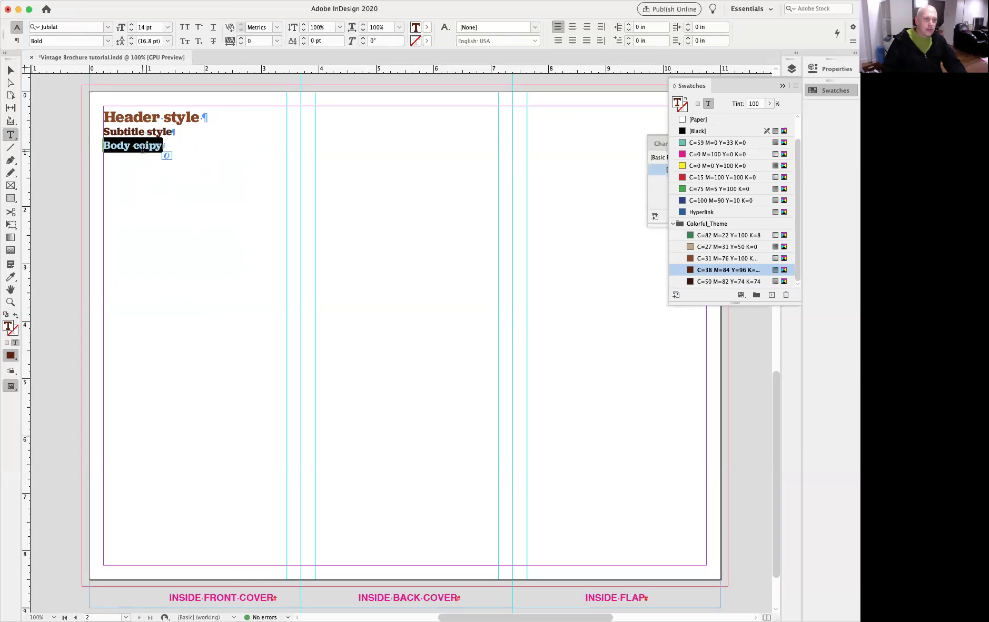
left_click(80, 27)
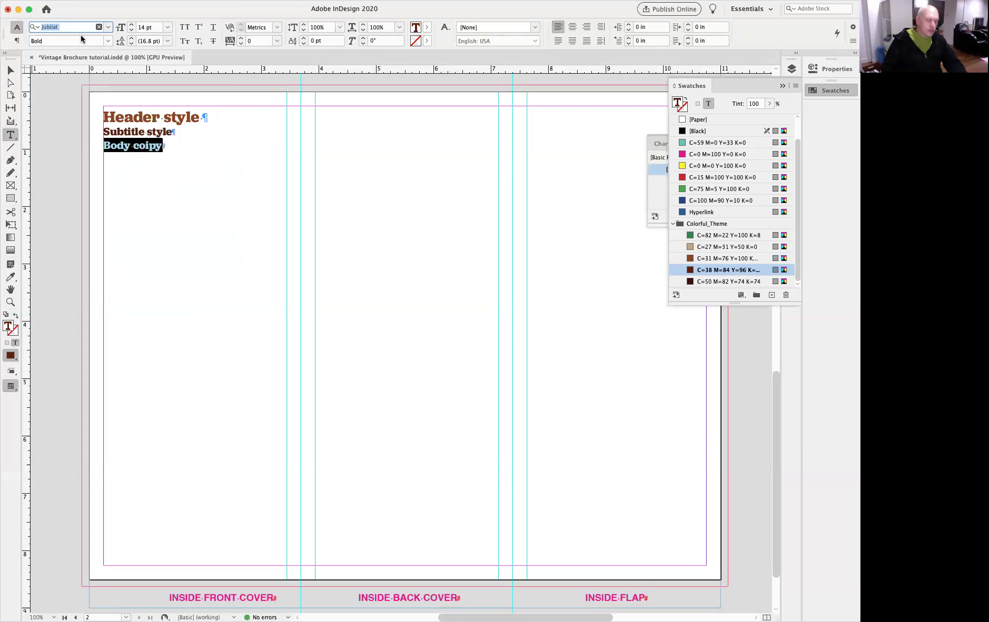
type("times")
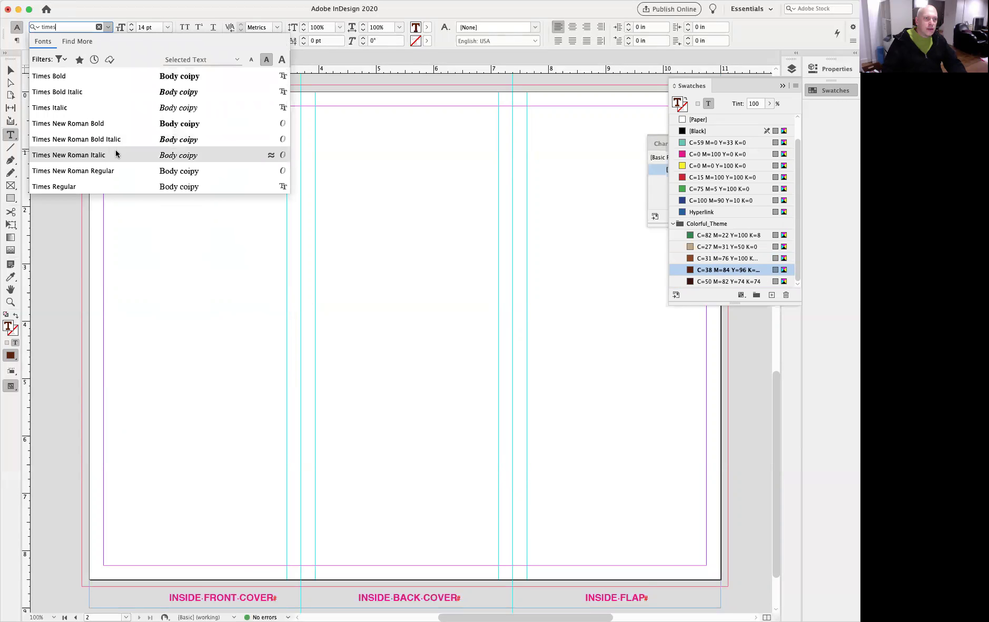
left_click(119, 171)
left_click(189, 169)
- Colour the body copy line with the Black swatch at an 85% tint
triple_click(140, 146)
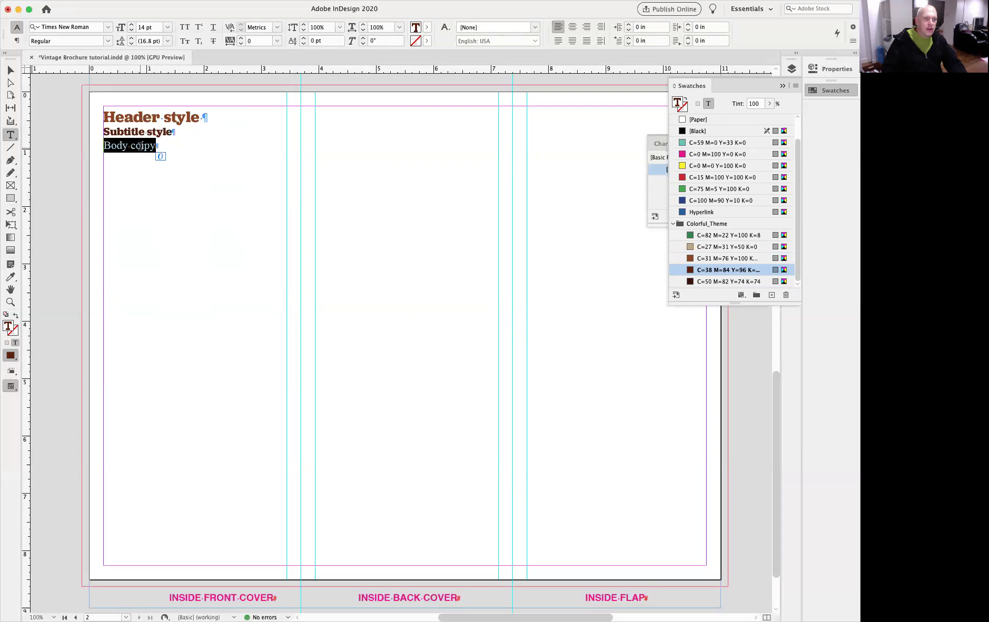
left_click(705, 132)
left_click(769, 105)
left_click(762, 117)
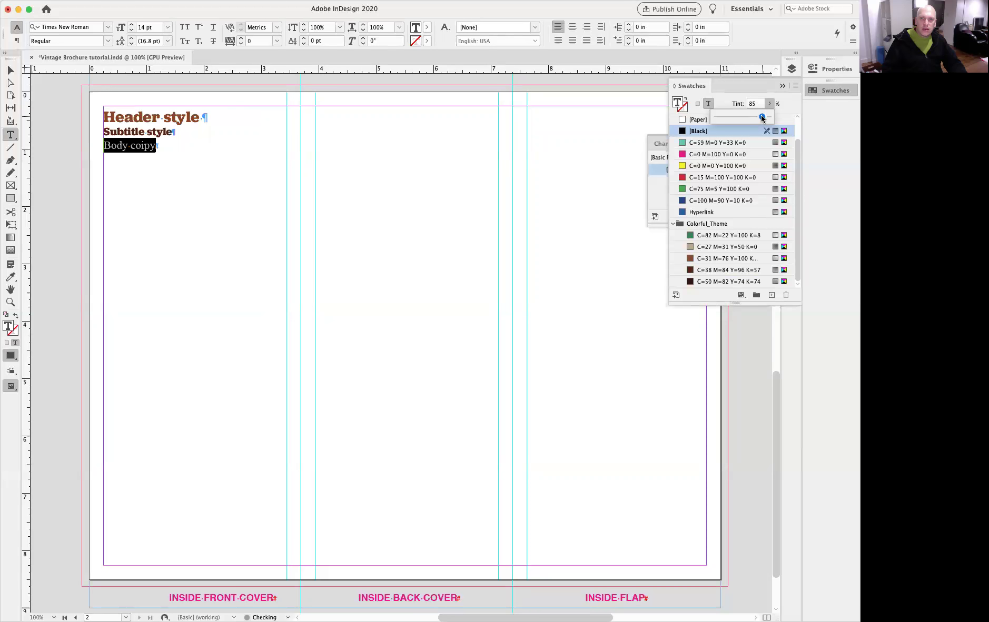
- Set the body copy's black tint to 80% and review the formatting of the header, subtitle and body lines
left_click(198, 205)
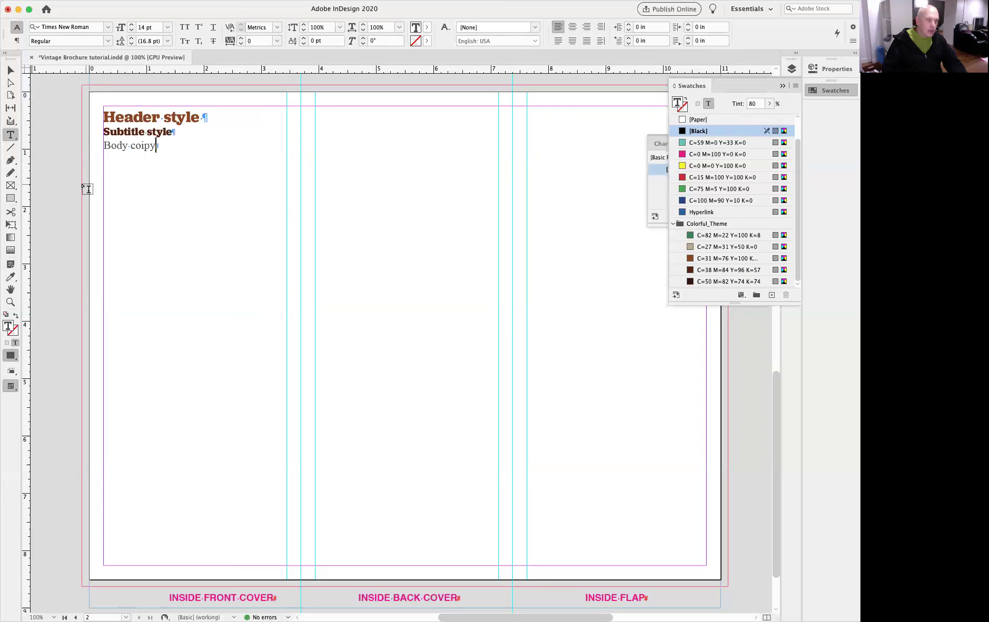
left_click_drag(102, 97, 278, 172)
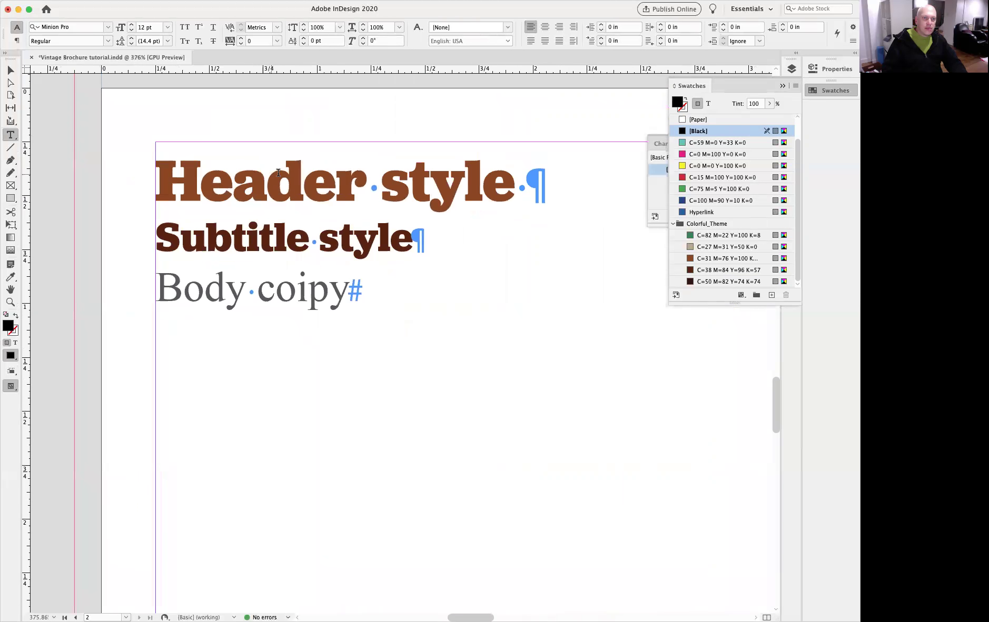
left_click(278, 173)
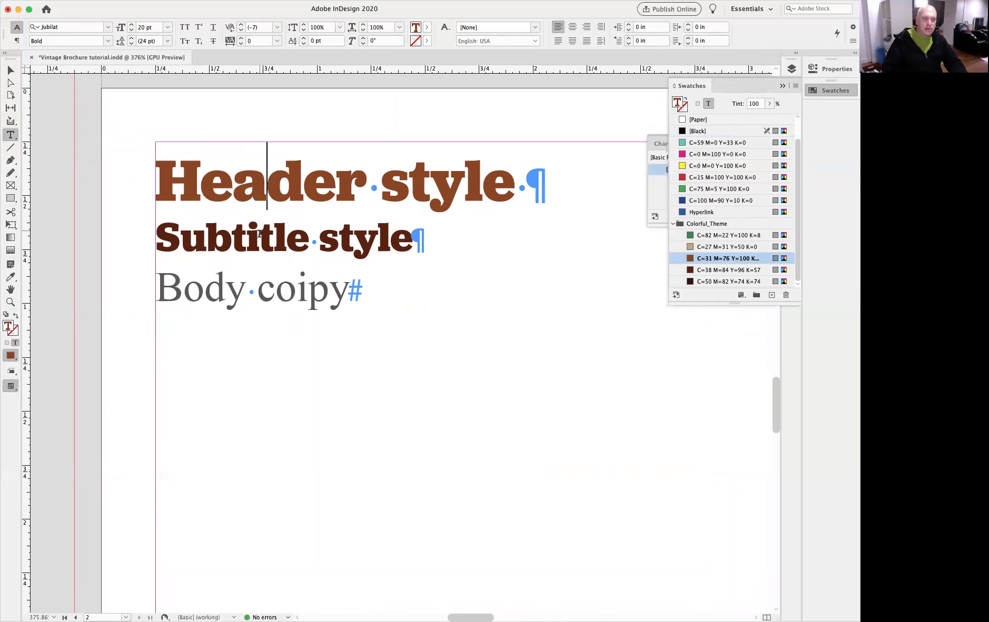
triple_click(289, 193)
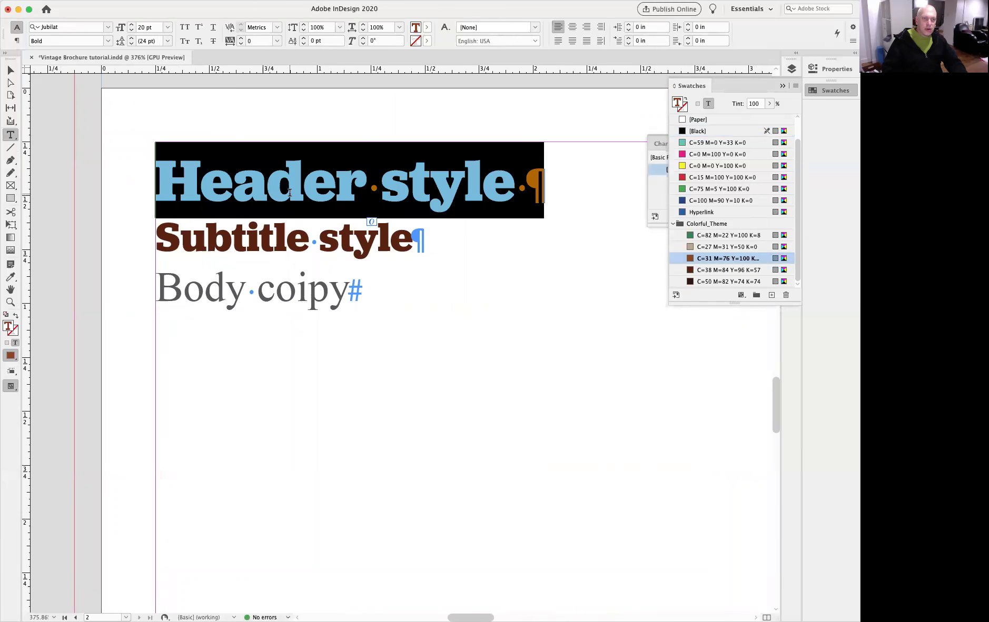
double_click(266, 240)
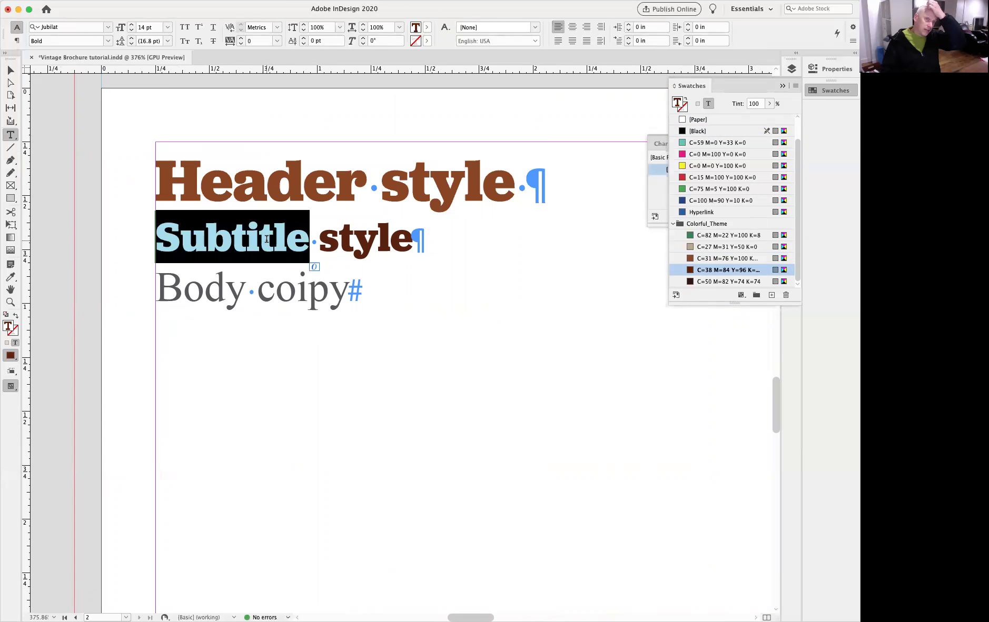
double_click(250, 285)
triple_click(250, 286)
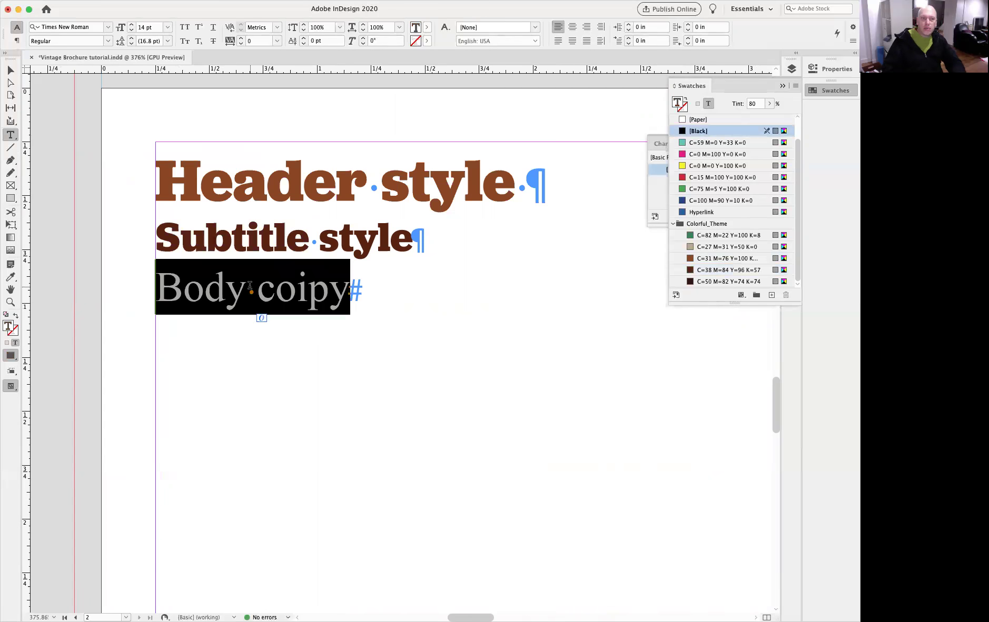
left_click(329, 287)
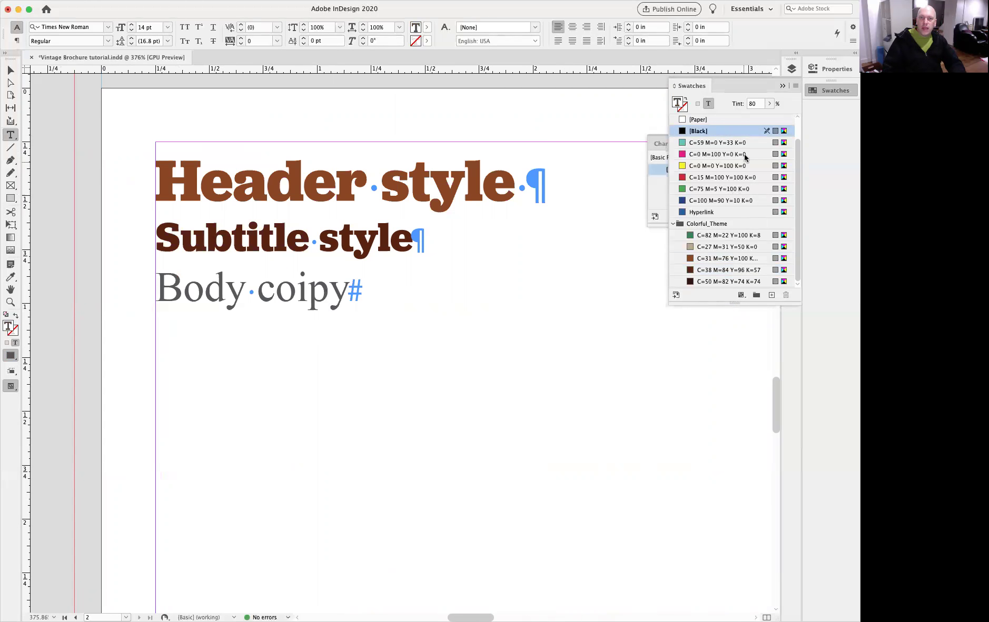
left_click(782, 85)
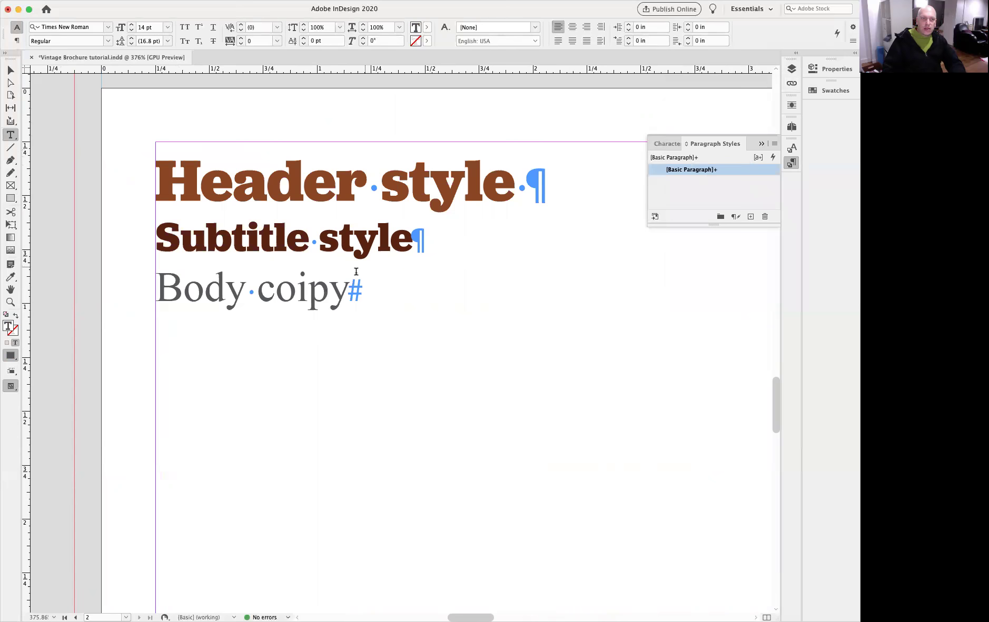
- Start a new paragraph style from the formatted "Header style" line and name it "Header"
triple_click(353, 182)
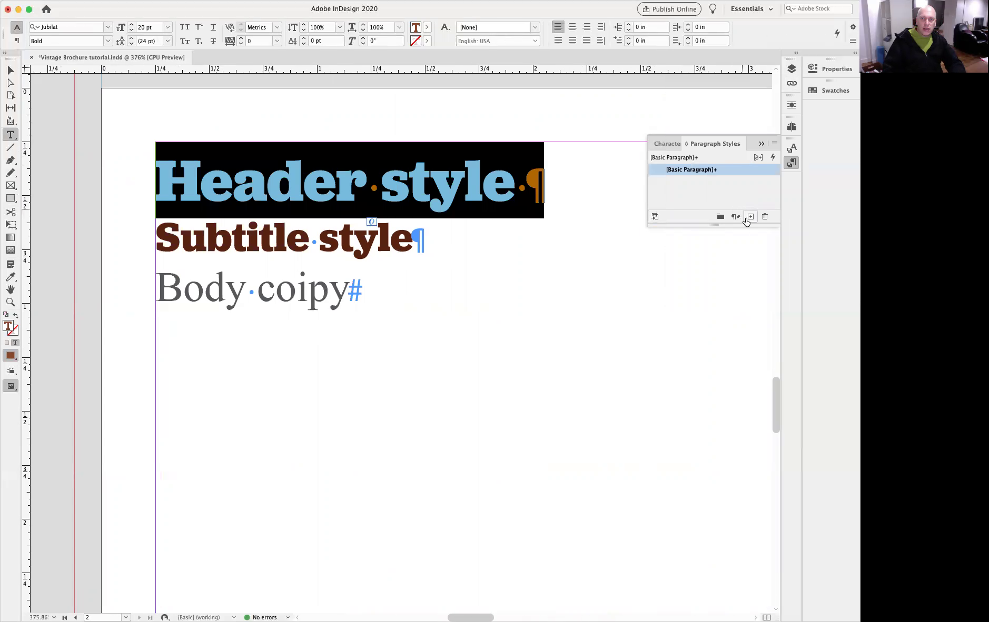
left_click(775, 145)
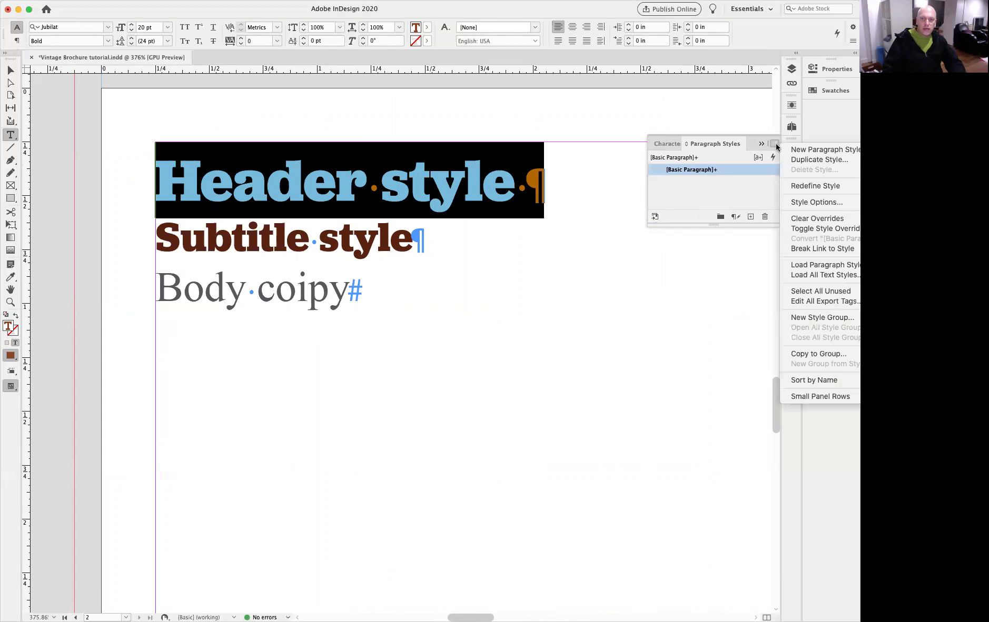
left_click(816, 151)
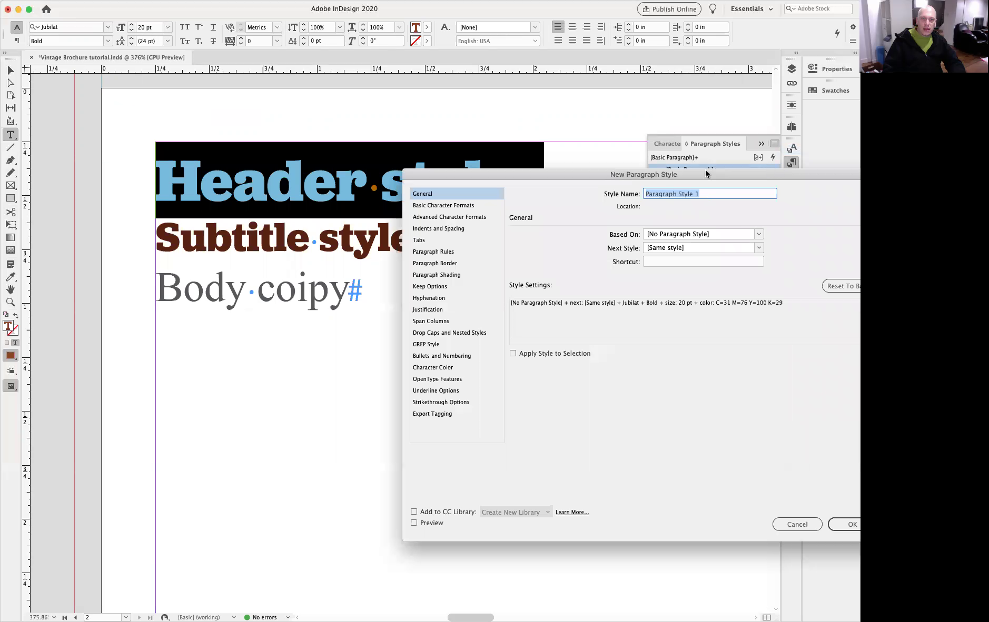
left_click_drag(705, 173, 520, 259)
type("Header")
left_click_drag(411, 262, 450, 226)
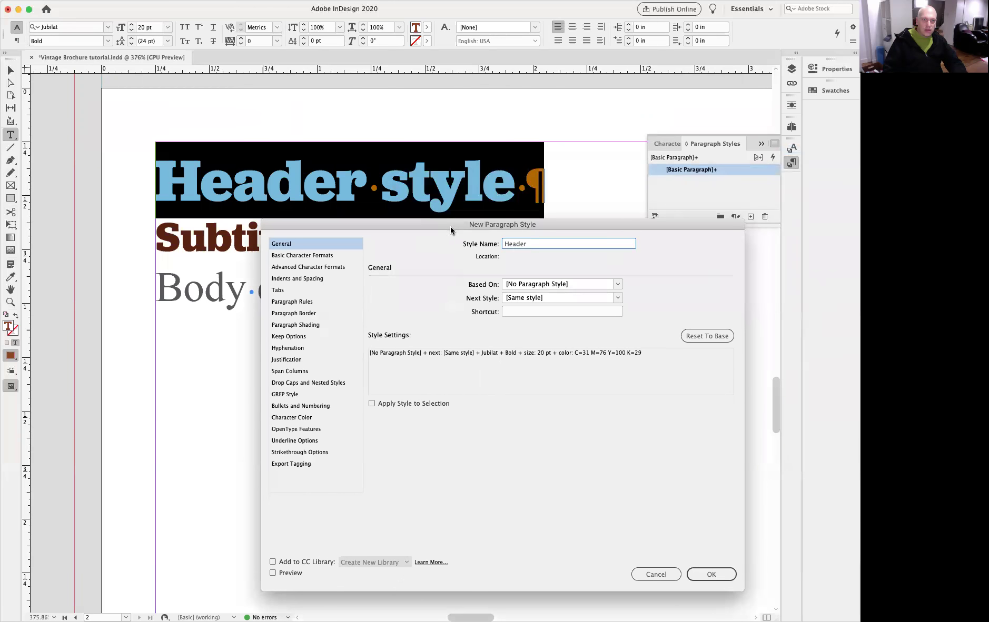
- Review the Header style's basic and advanced character formats and increase its space after the paragraph
left_click(296, 257)
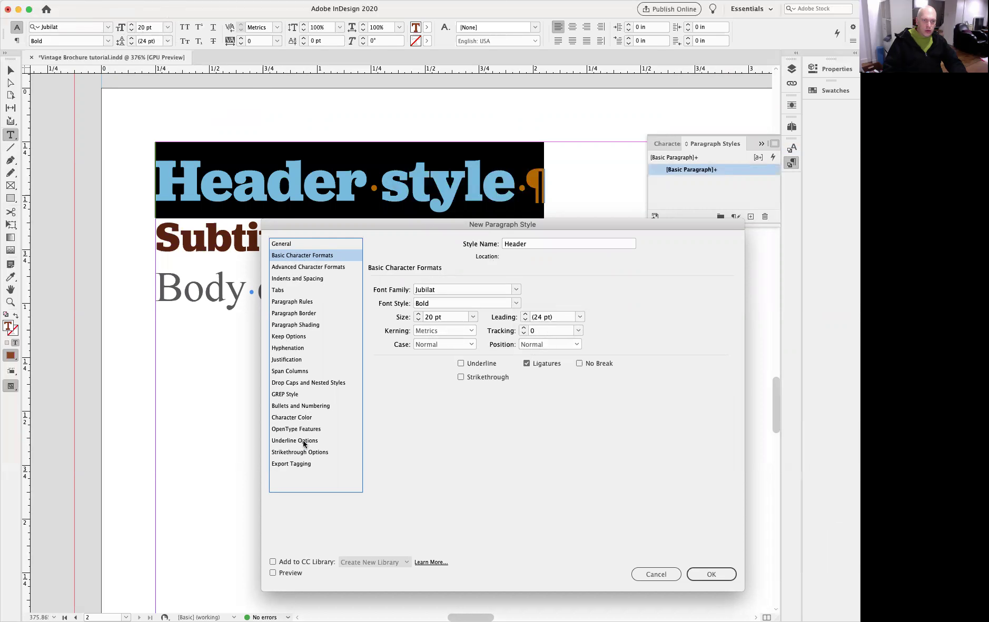
left_click(295, 268)
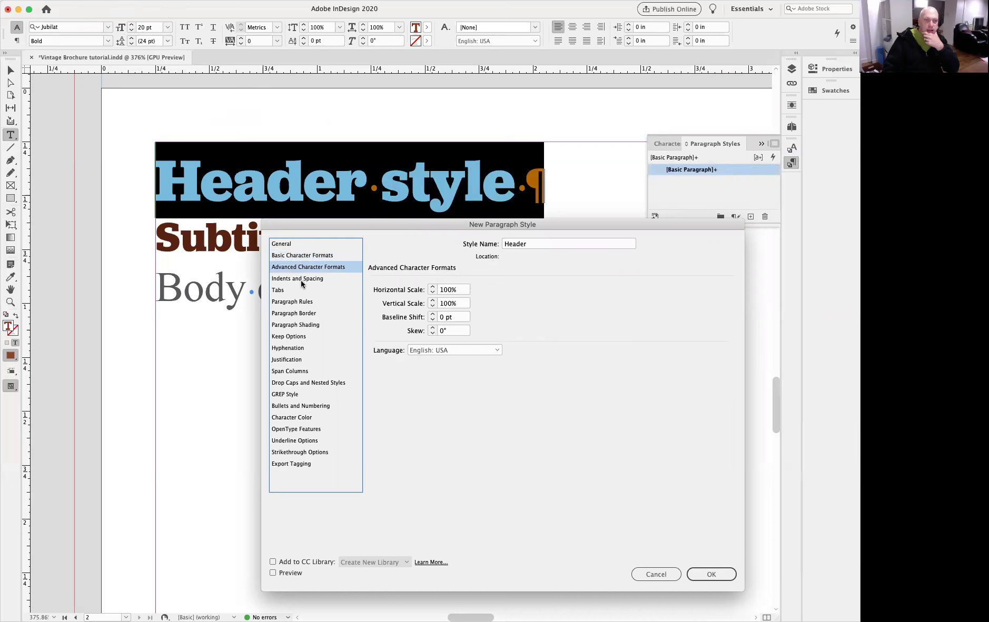
left_click(304, 284)
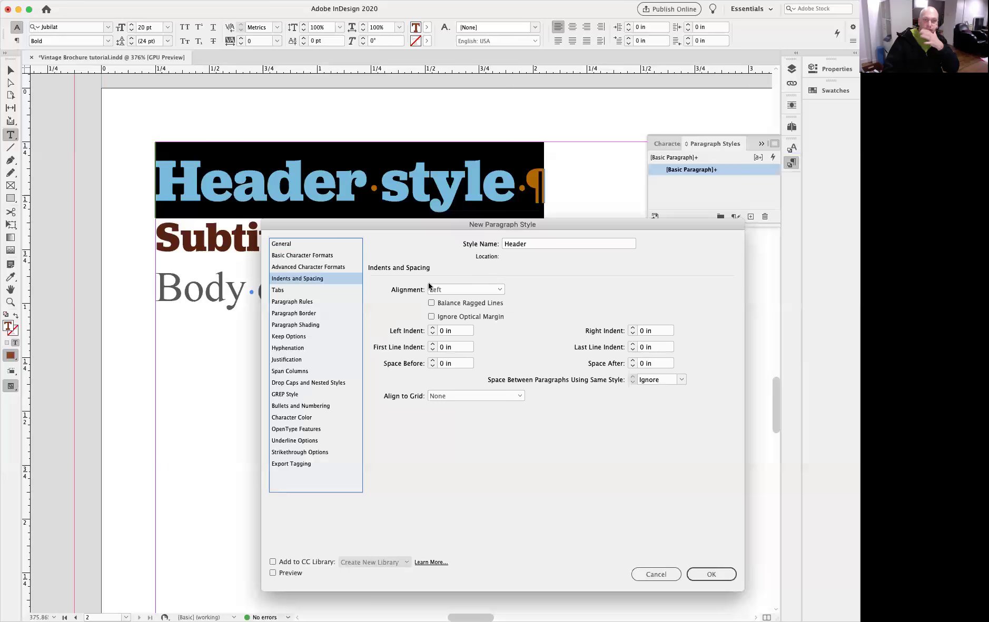
left_click_drag(363, 225, 351, 228)
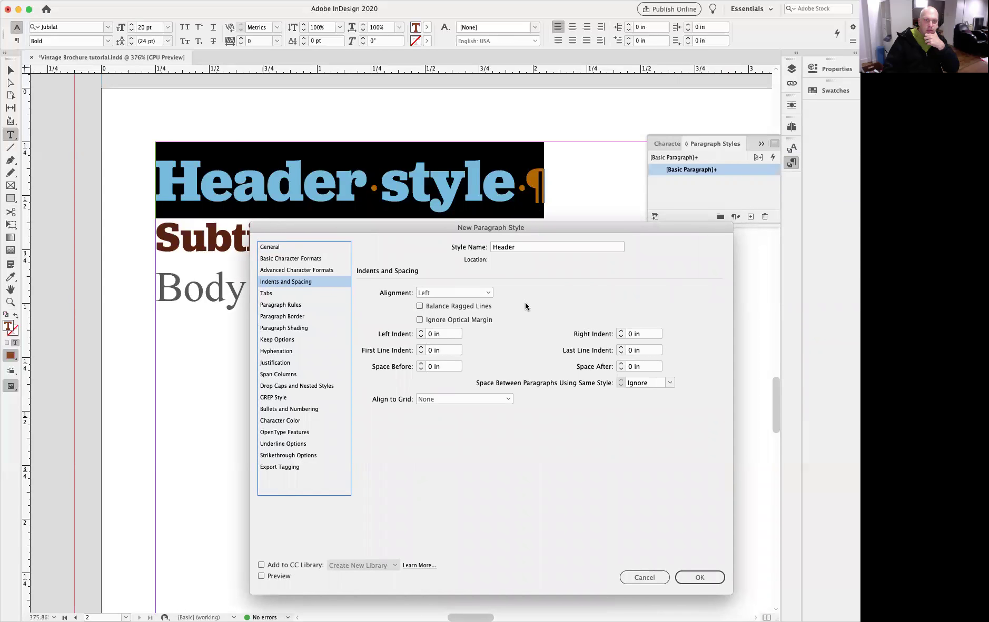
double_click(620, 363)
- Review the Header style's tabs, paragraph rules and justification settings, and turn off its hyphenation
left_click(285, 295)
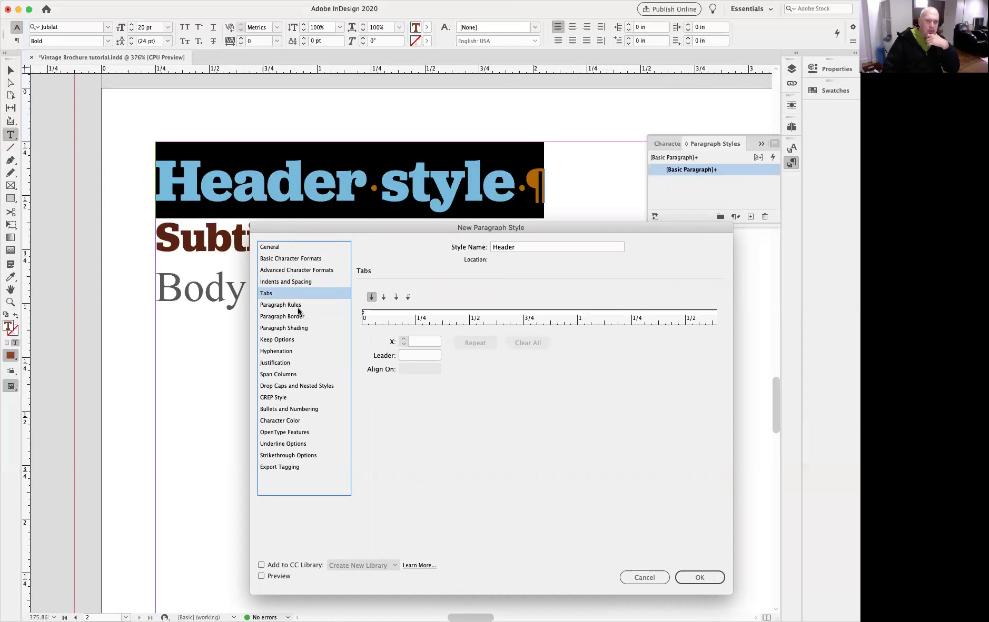
left_click(298, 308)
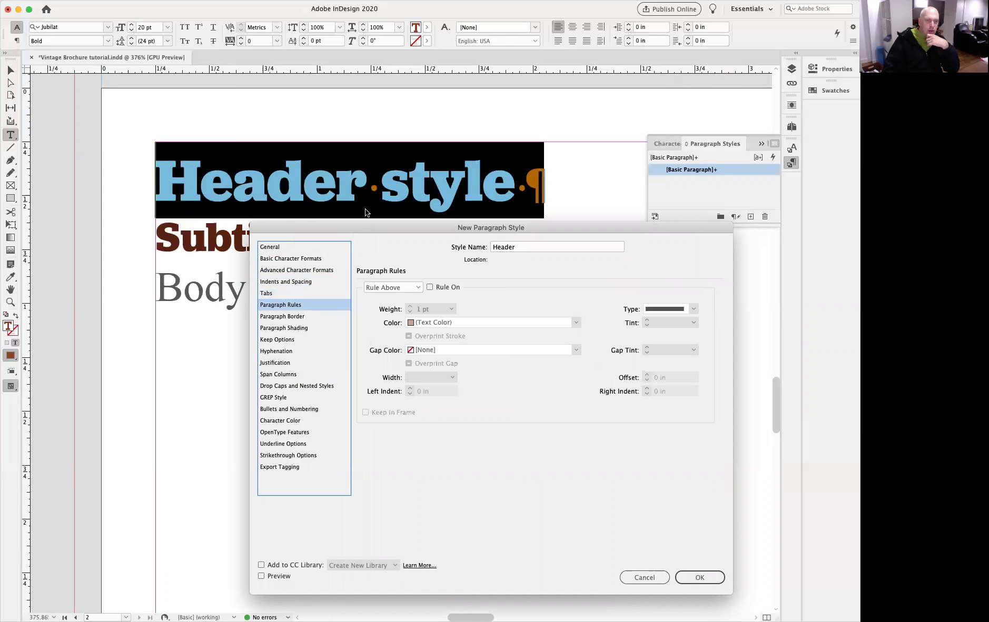
left_click(390, 288)
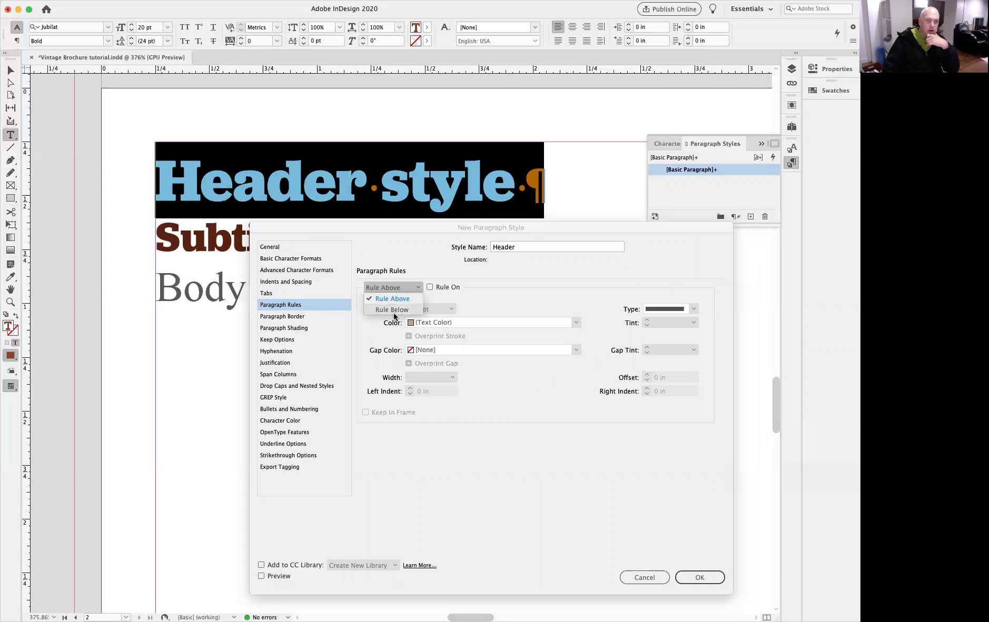
left_click(393, 299)
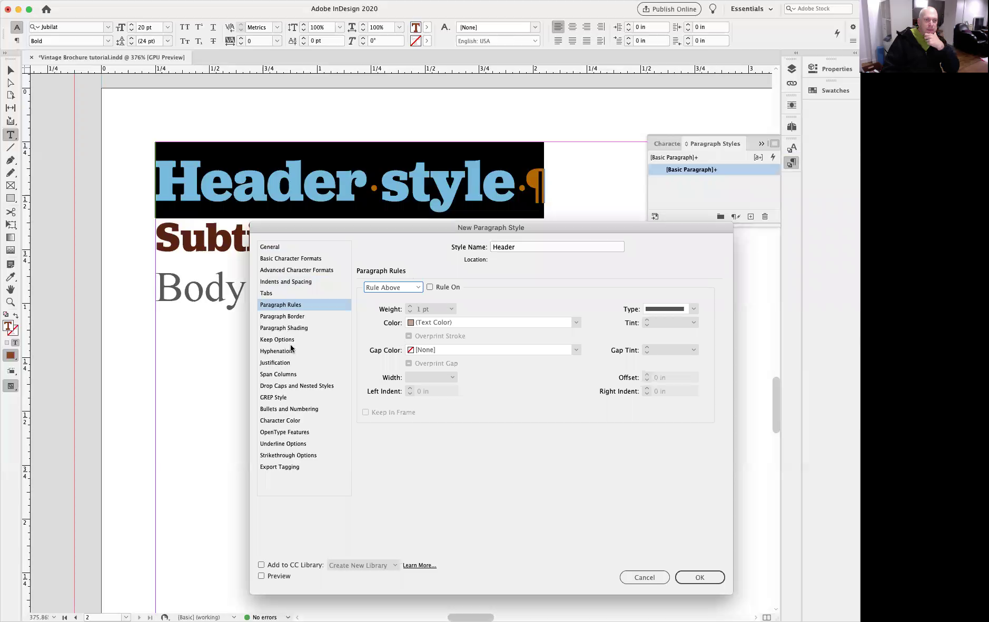
left_click(275, 363)
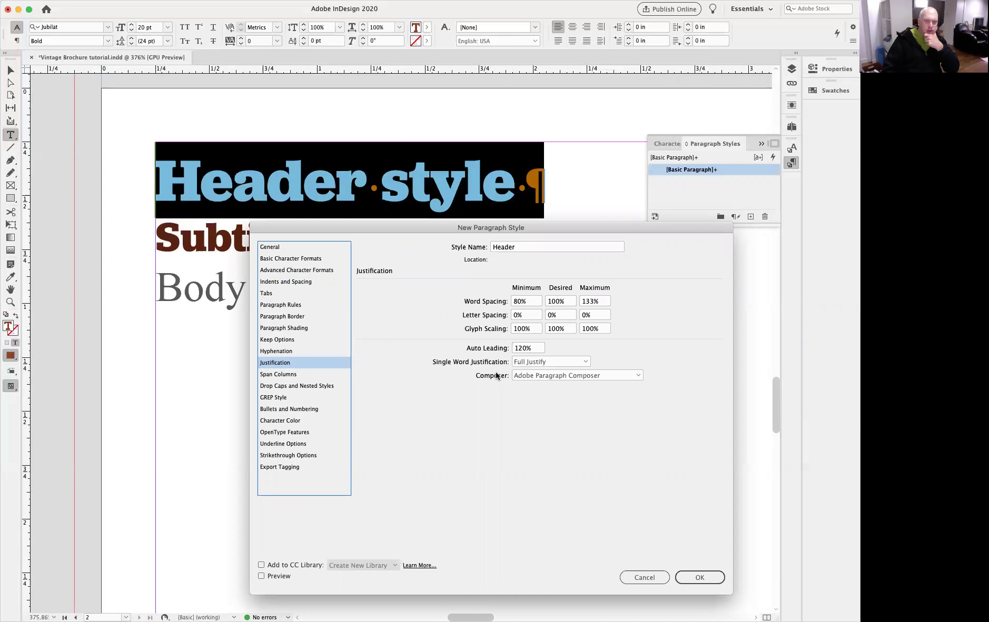
left_click(294, 352)
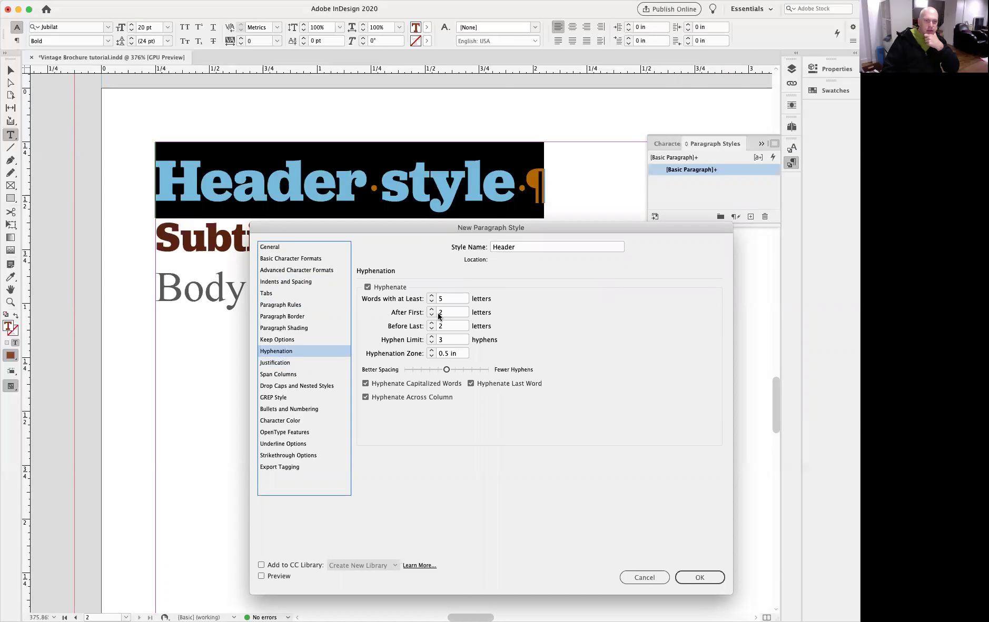
left_click(367, 288)
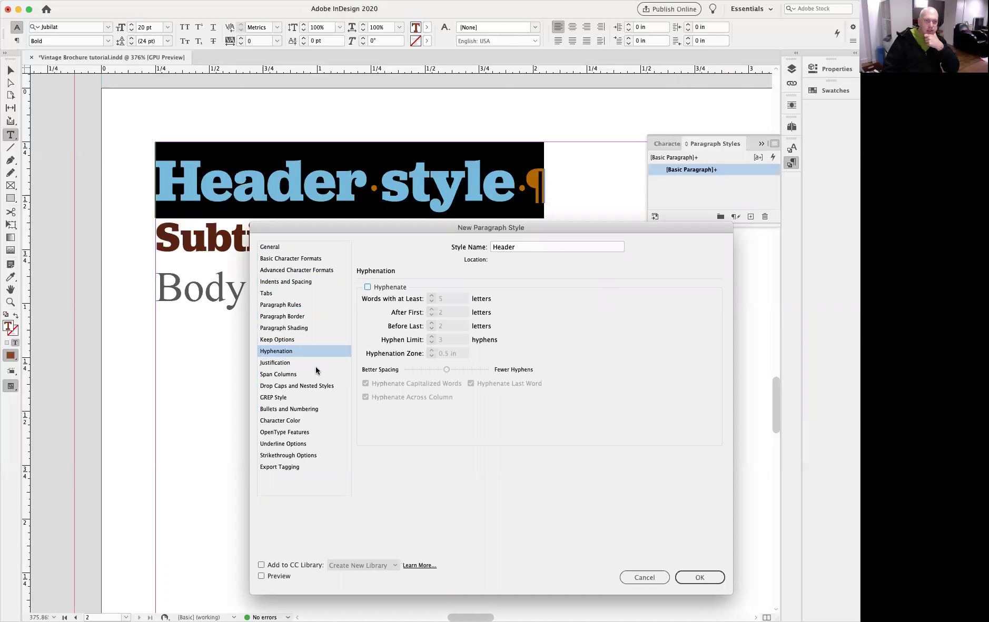
- Check the Header style's column span and character colour settings and save the style
left_click(287, 376)
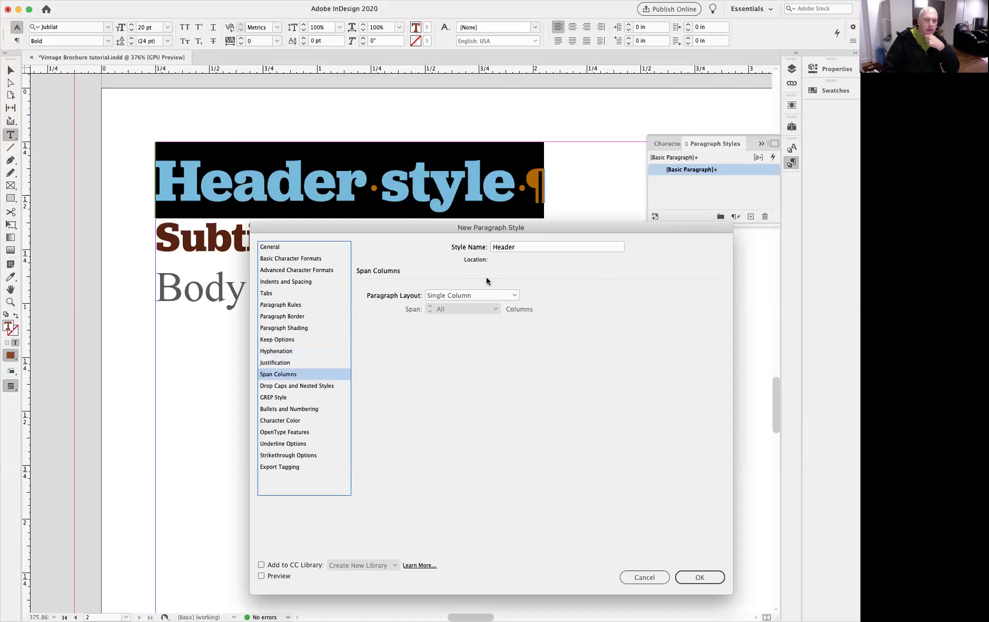
left_click(296, 422)
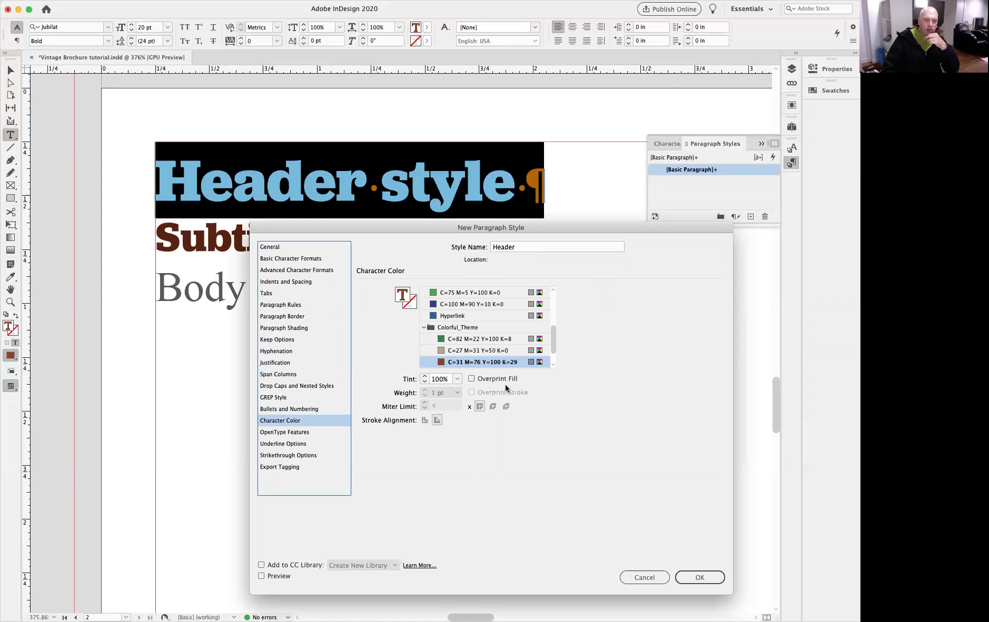
left_click(690, 583)
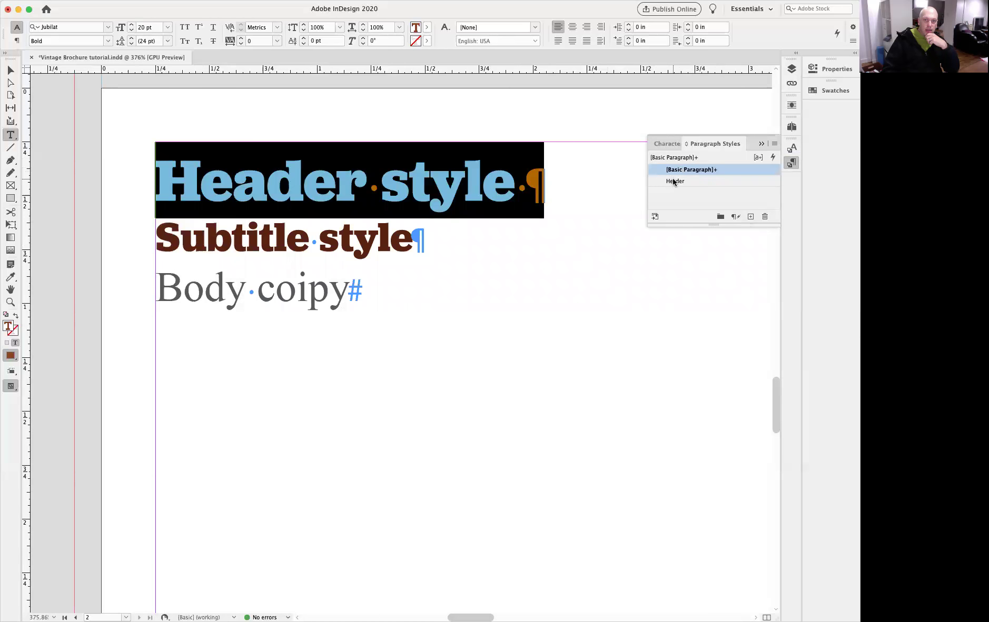
- Apply the Header paragraph style to the "Header style" line
left_click_drag(465, 178, 336, 179)
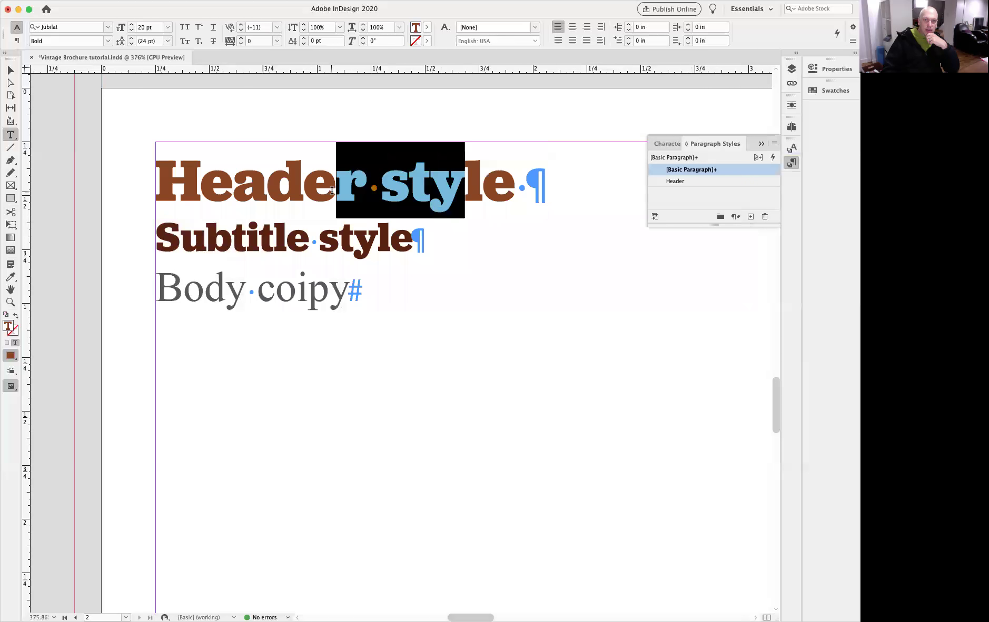
left_click_drag(399, 229, 411, 335)
left_click(411, 182)
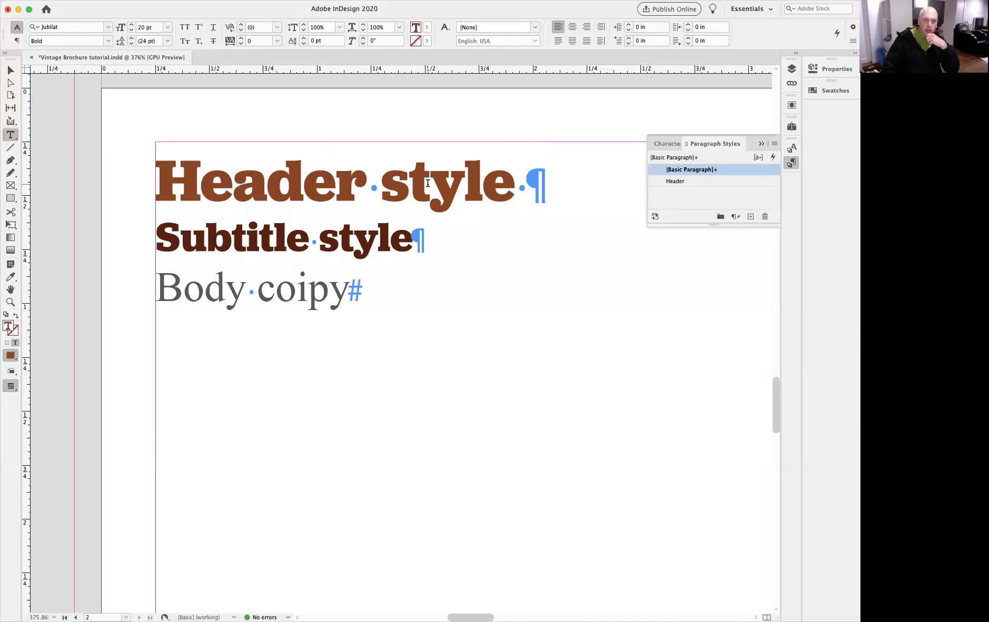
triple_click(499, 185)
left_click(601, 189)
left_click(688, 181)
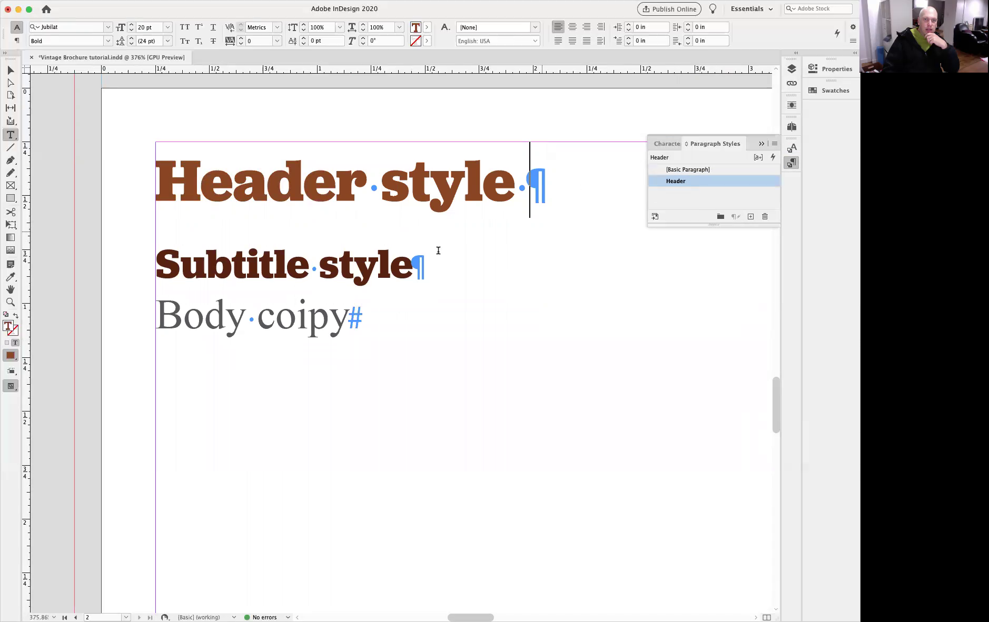
- Create a new paragraph style from the "Subtitle style" line and apply it to that line
left_click(388, 267)
triple_click(388, 267)
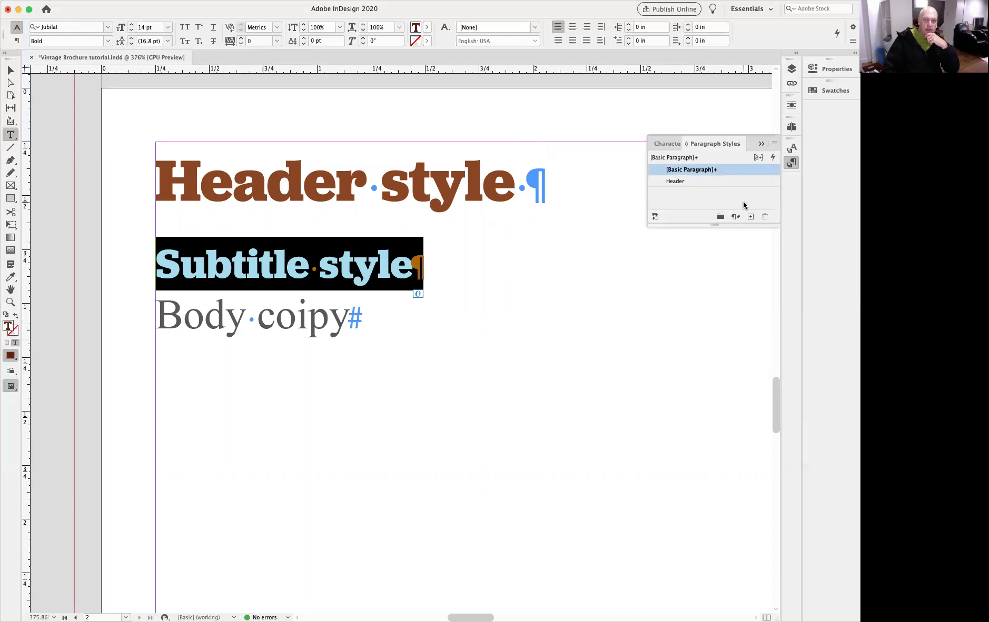
left_click(749, 217)
left_click(716, 184)
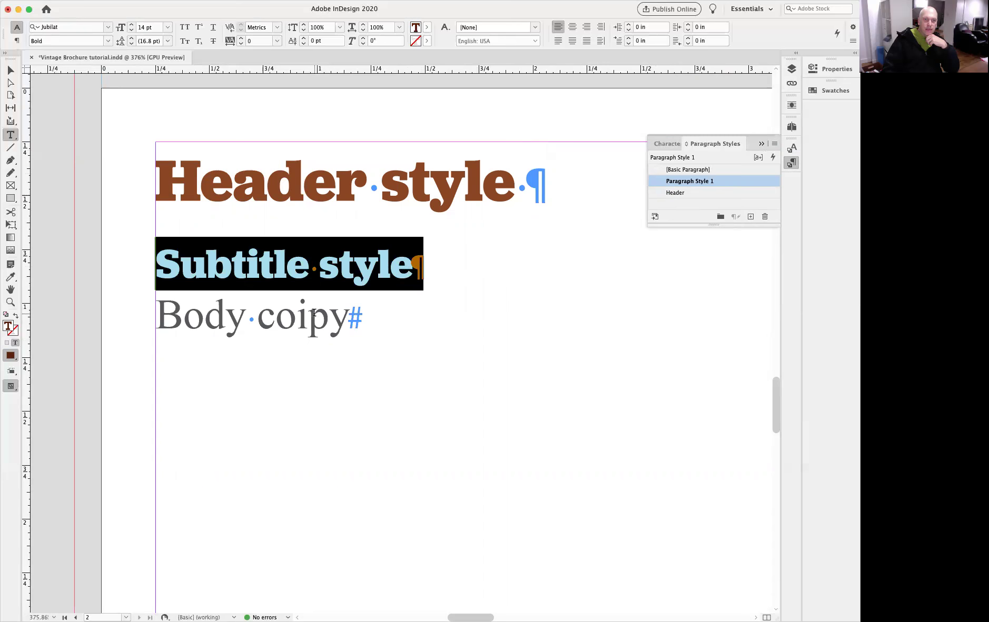
- Create another paragraph style from the "Body coipy" line and apply it to that line
triple_click(313, 312)
left_click(751, 218)
left_click(680, 182)
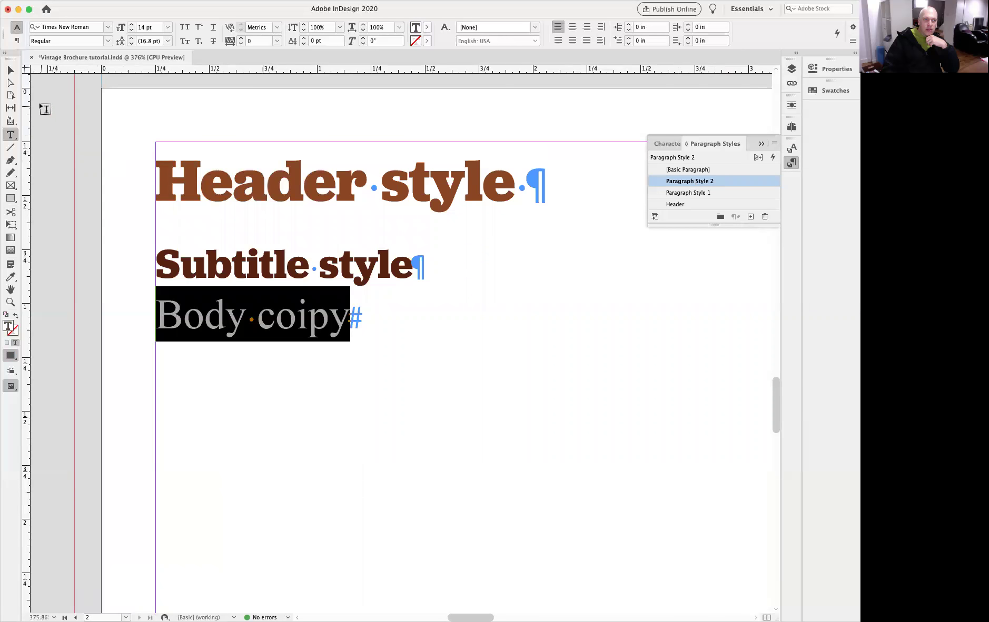
- Deselect the text and view the general options of Paragraph Style 1 without changing them
left_click(10, 70)
left_click(128, 230)
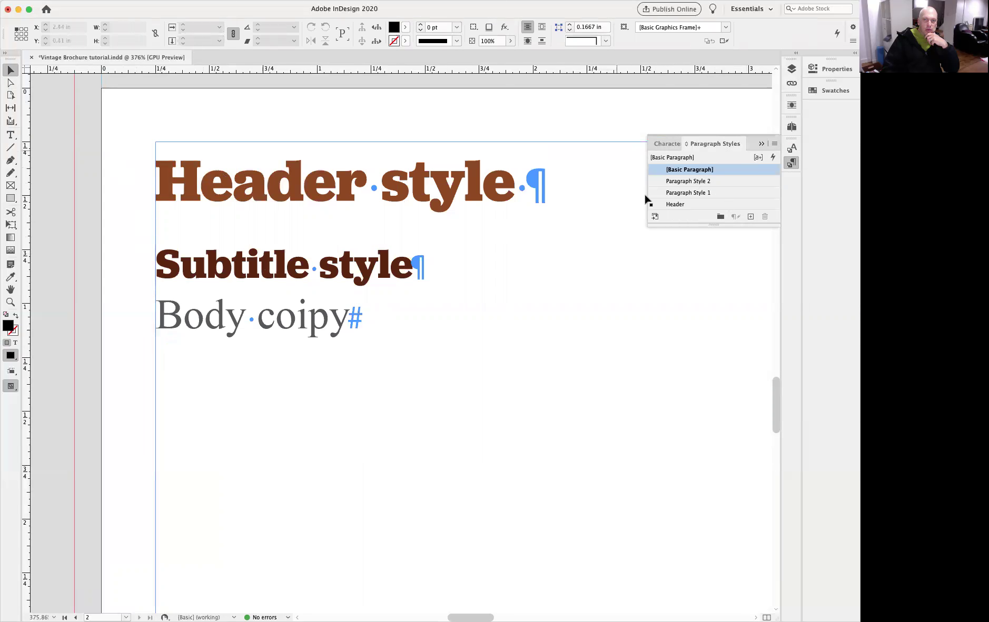
double_click(684, 195)
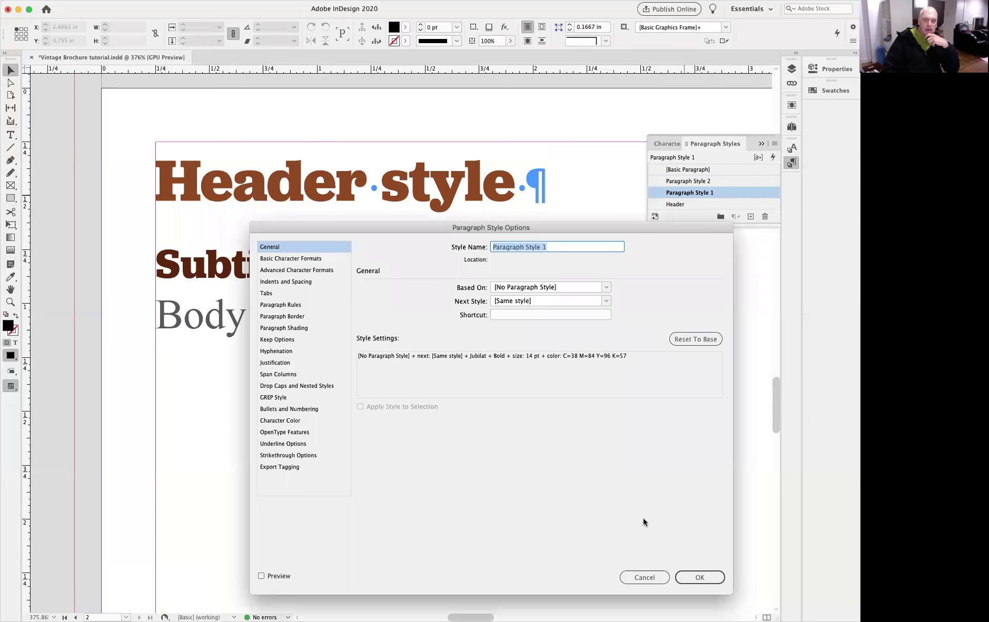
left_click(644, 578)
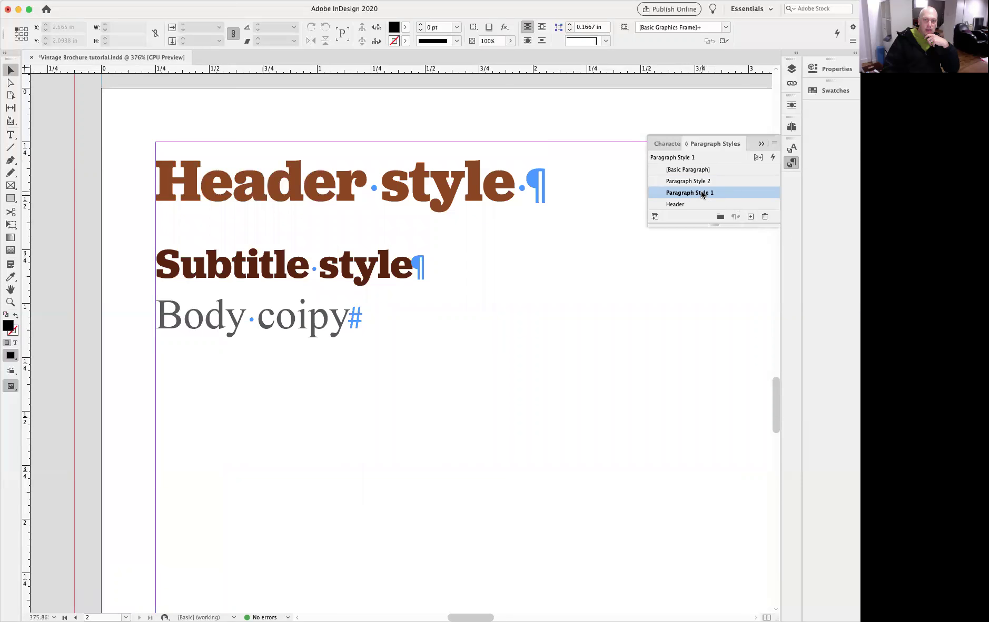
- Rename Paragraph Style 1 as "Subtitle style"
left_click(719, 194)
left_click_drag(723, 192, 666, 193)
type("Subtitle")
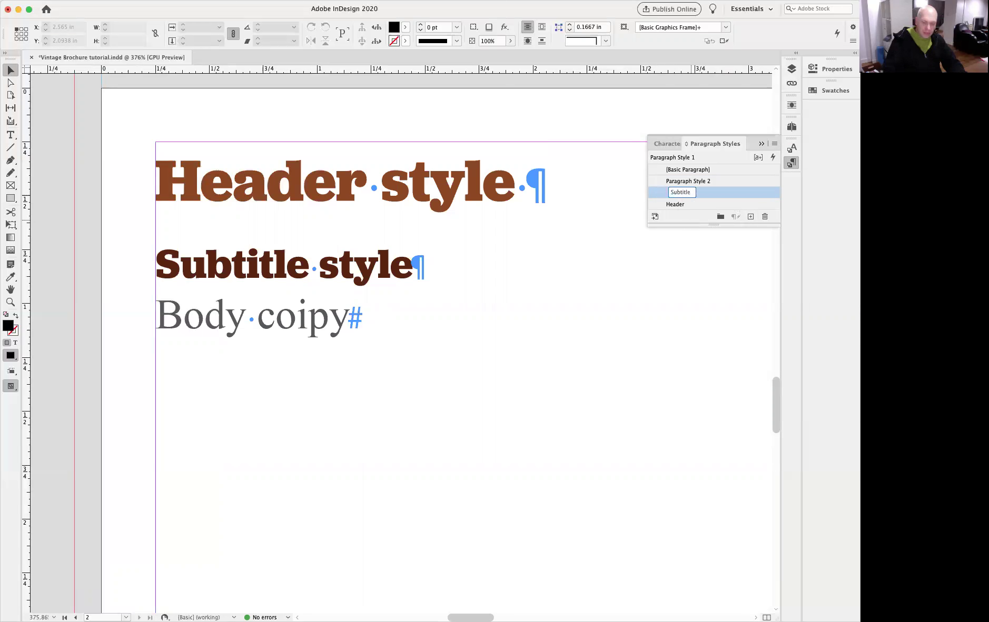
type(" style")
key("Return")
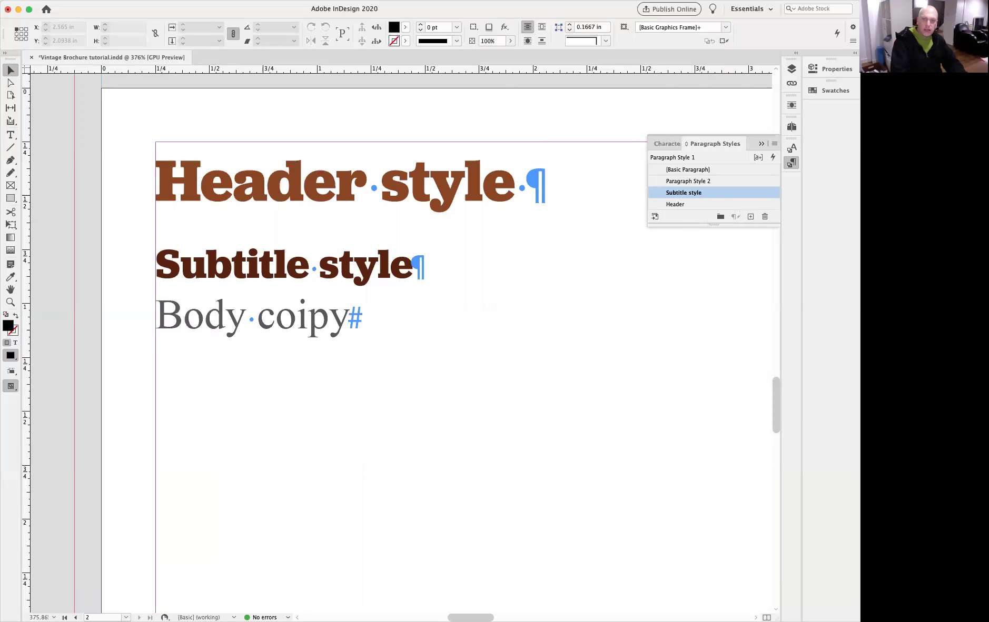
- With the preview on, set the Subtitle style's font size to 13 pt and its leading to 14 pt
double_click(663, 195)
left_click_drag(424, 230, 643, 239)
left_click(513, 269)
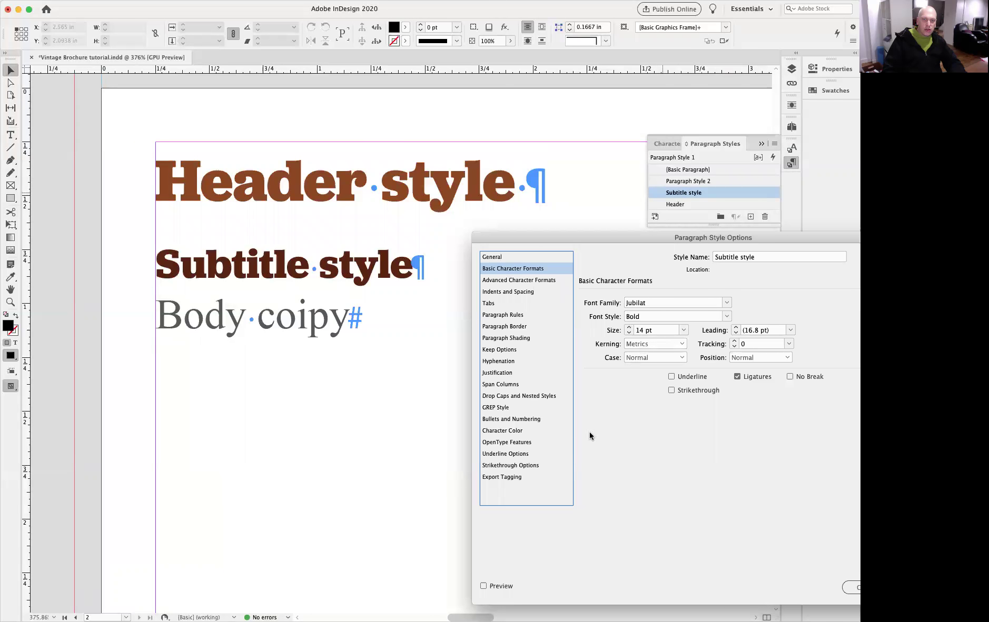
left_click(480, 586)
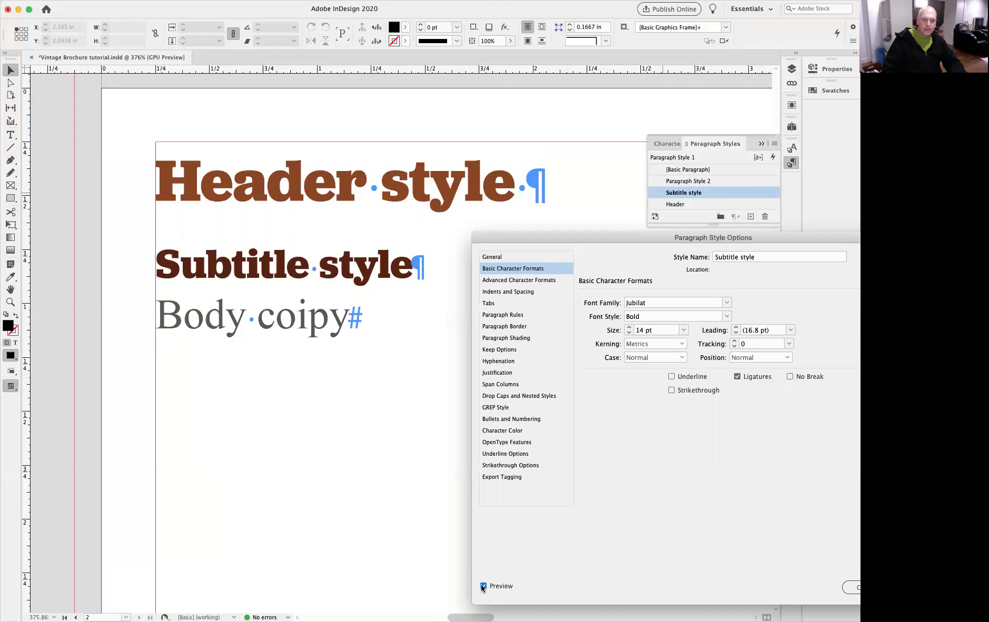
left_click(629, 333)
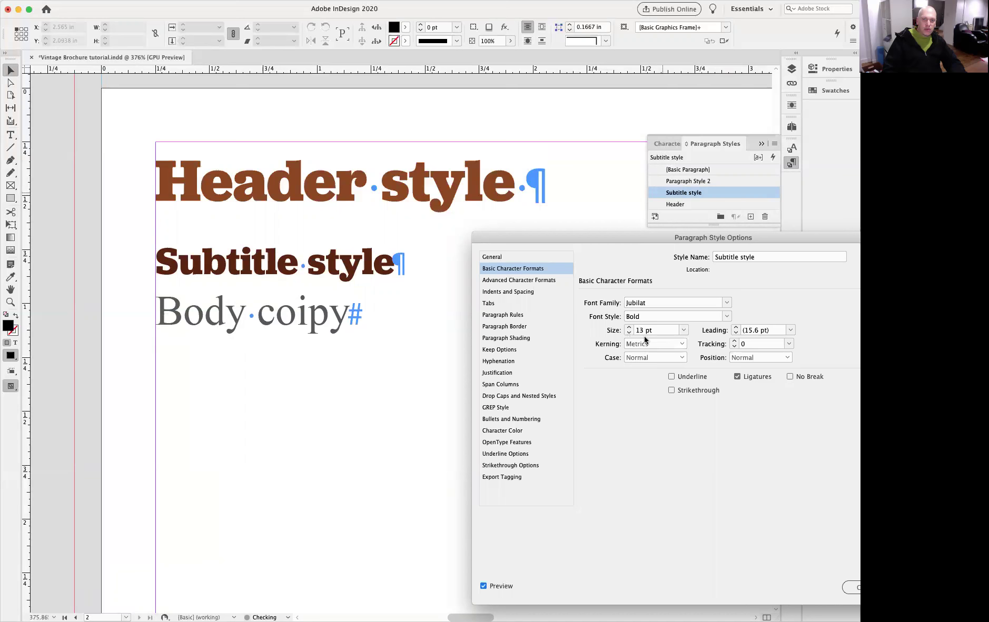
left_click(736, 333)
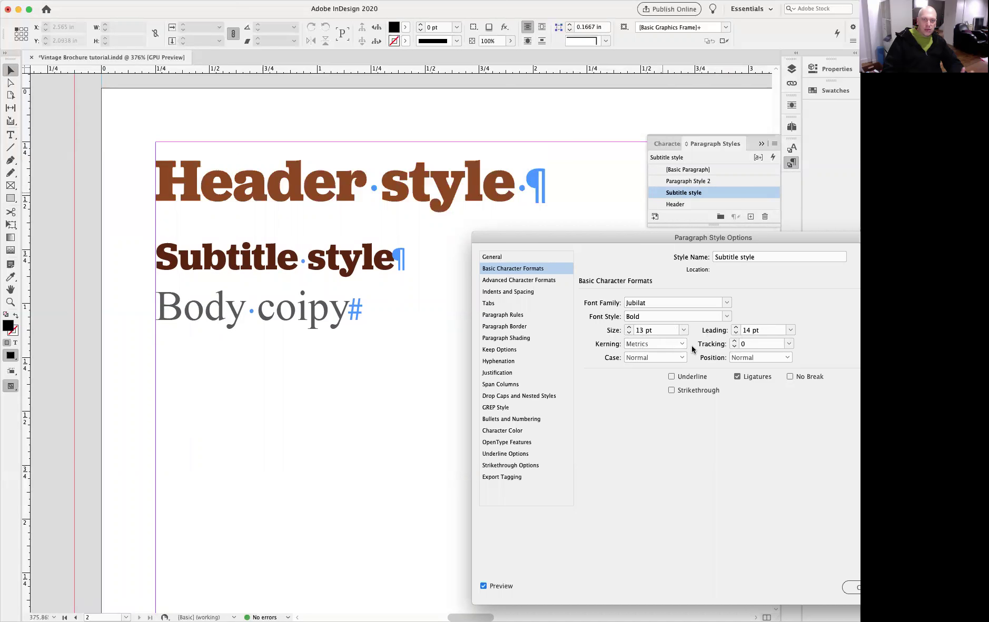
- Try a tracking of 50 on the Subtitle style and reset it to 0
left_click(735, 340)
left_click(735, 341)
left_click(735, 342)
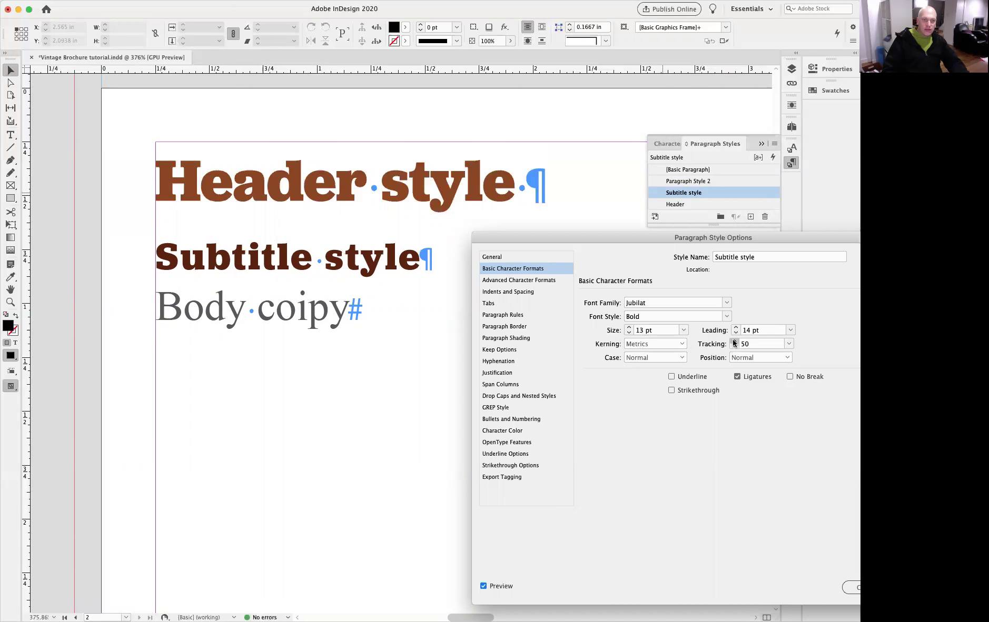
left_click(735, 347)
left_click(735, 347)
left_click(734, 347)
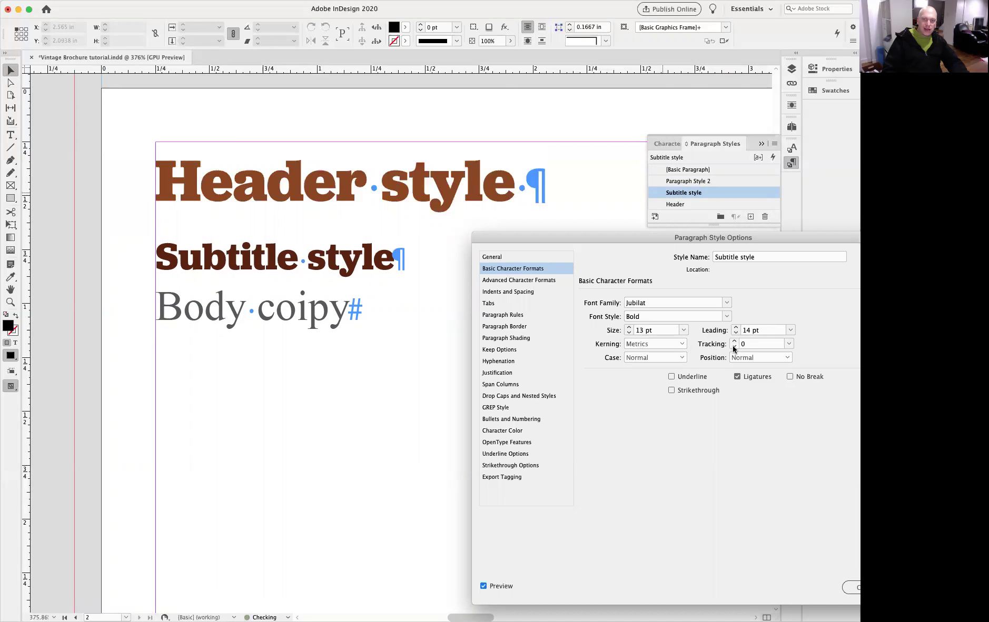
- Turn on a paragraph rule below the text in the Subtitle style, keeping the sample line in view
left_click(521, 315)
left_click(628, 298)
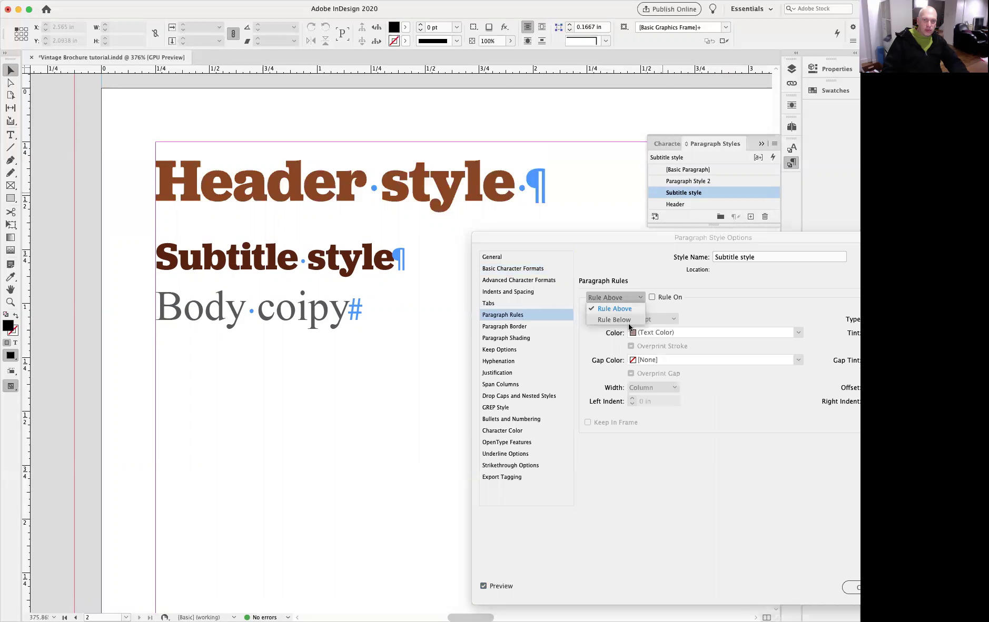
left_click(628, 319)
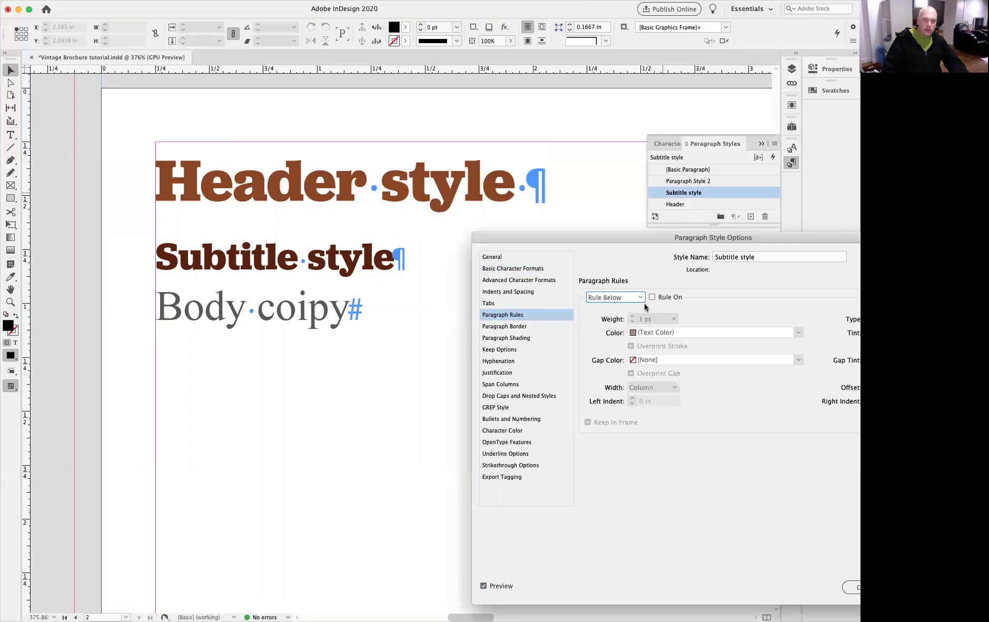
left_click(652, 297)
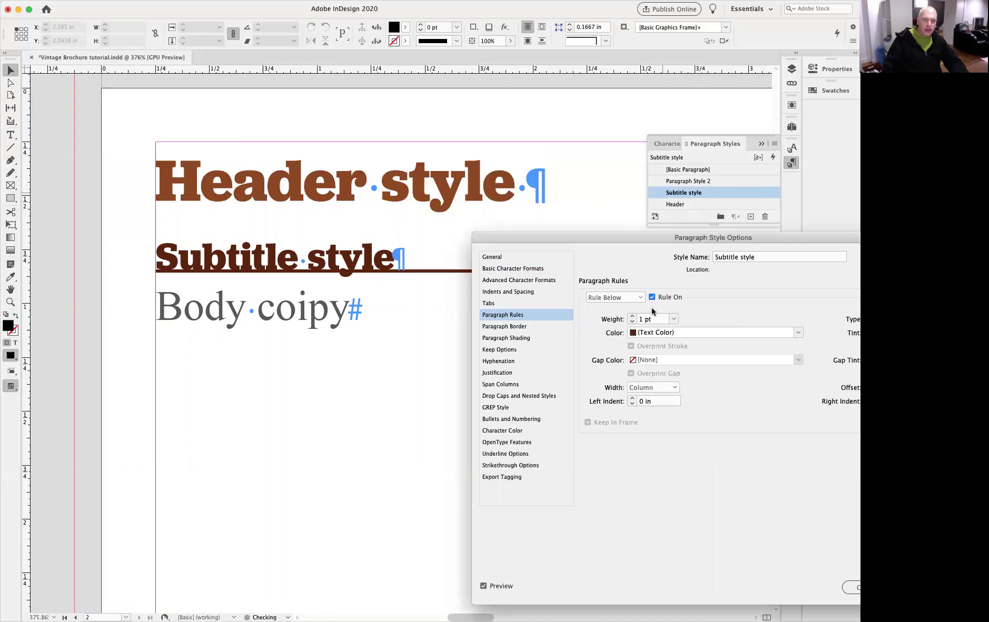
left_click_drag(608, 241, 445, 330)
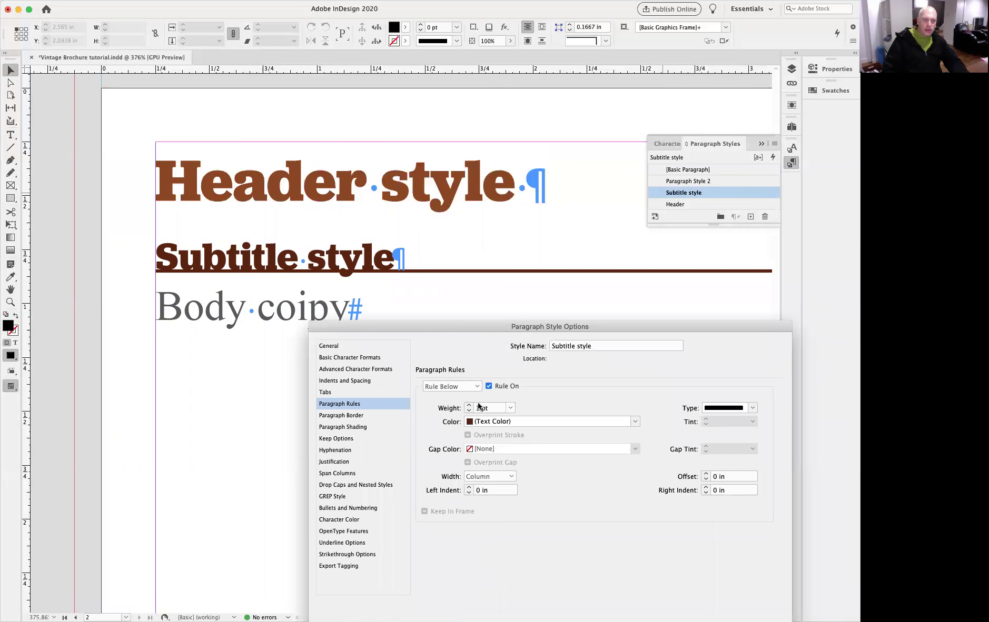
left_click_drag(540, 328, 431, 314)
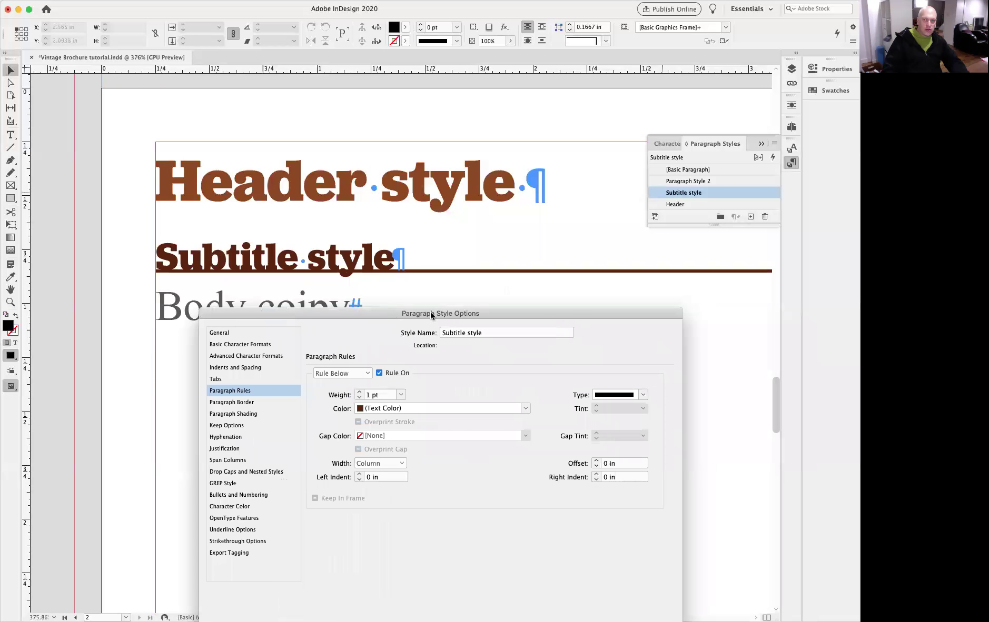
- Color the Subtitle style's rule below C=27 M=31 Y=50 K=0 and set its weight to 0.5 pt
left_click(445, 408)
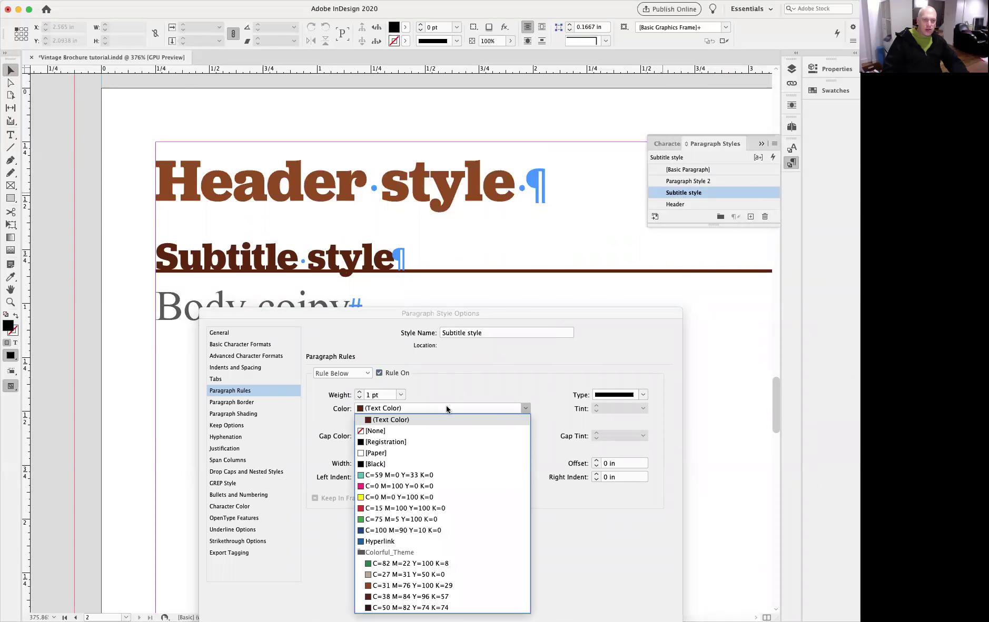
left_click(418, 574)
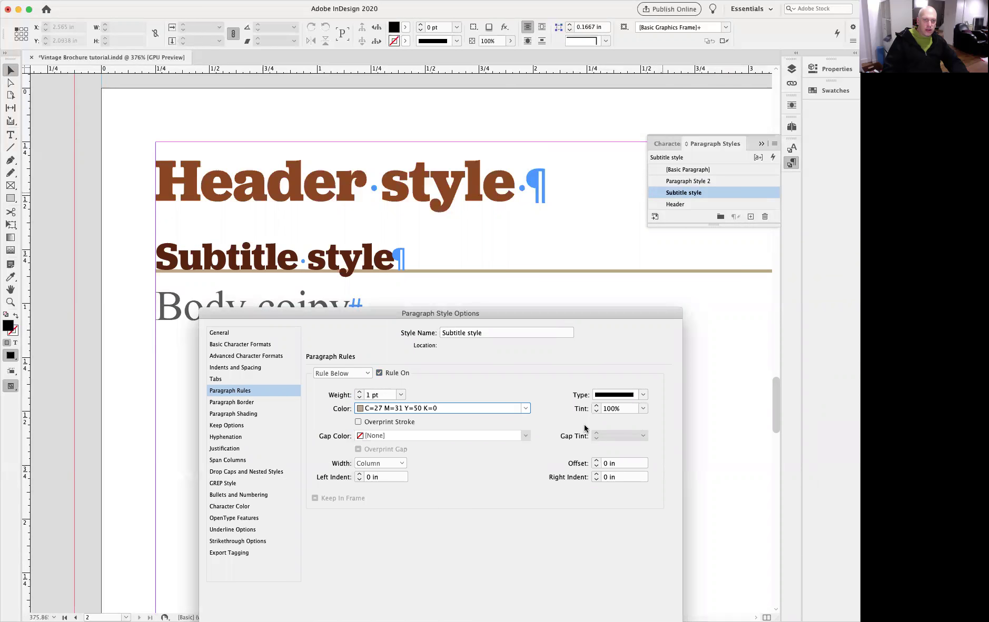
left_click(401, 395)
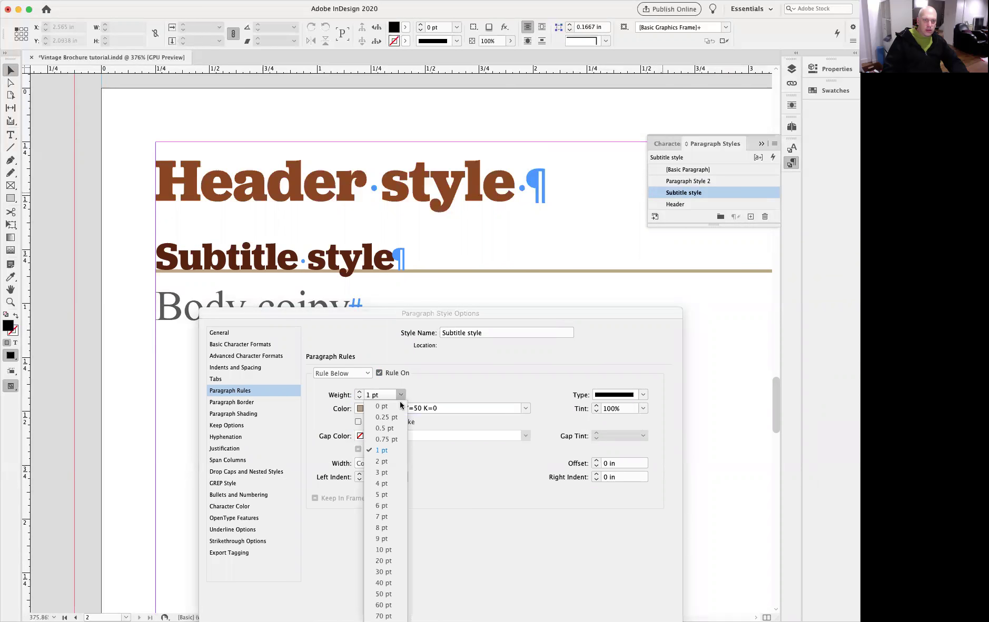
left_click(395, 428)
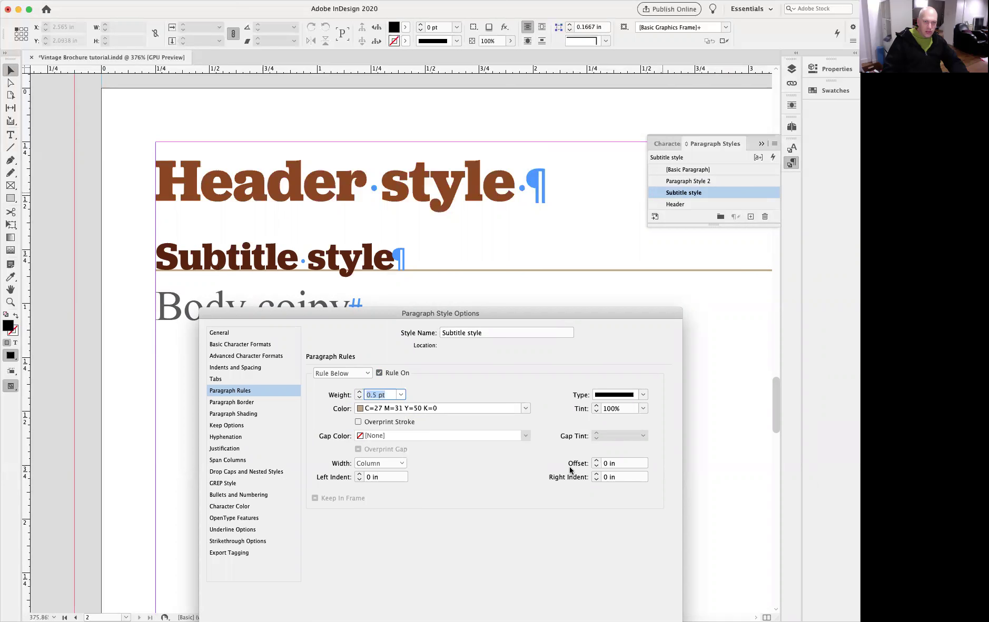
- Set the offset of the Subtitle style's rule below to 0.04 in
left_click(596, 462)
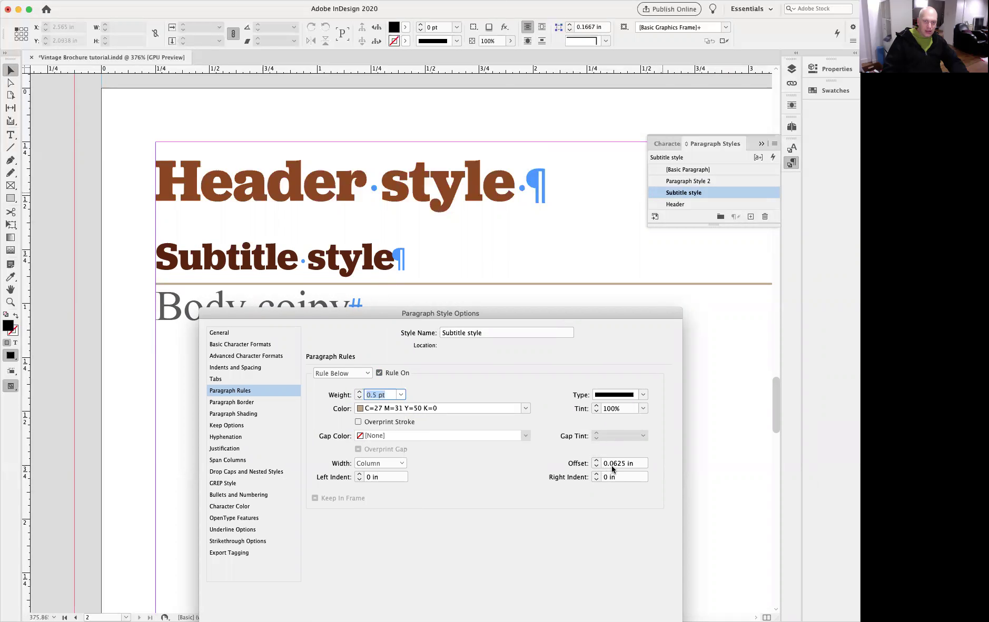
left_click_drag(613, 463, 618, 465)
type("3")
key("Tab")
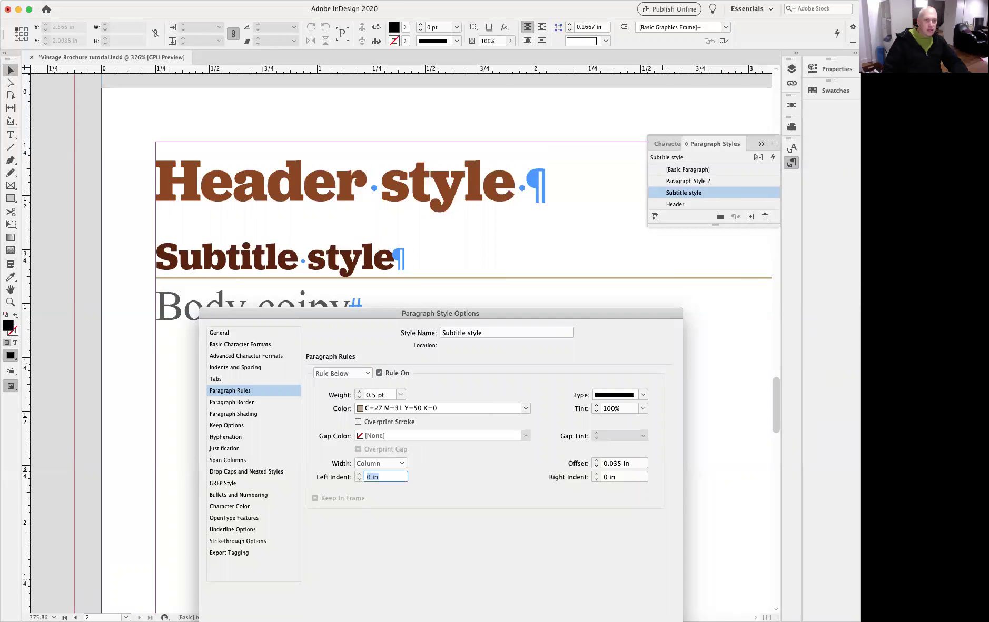
left_click(617, 463)
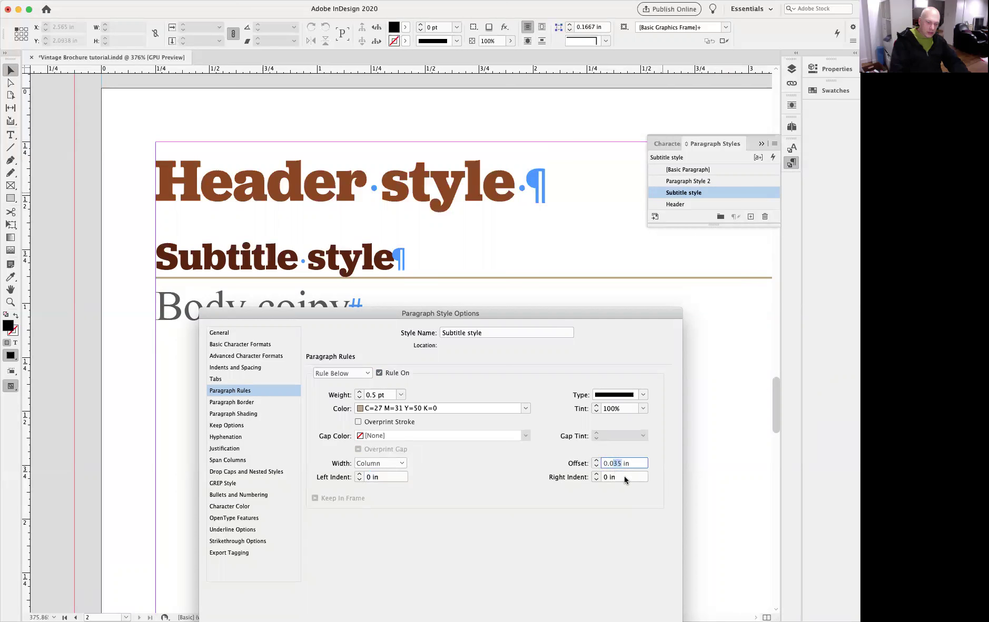
type("4")
key("Tab")
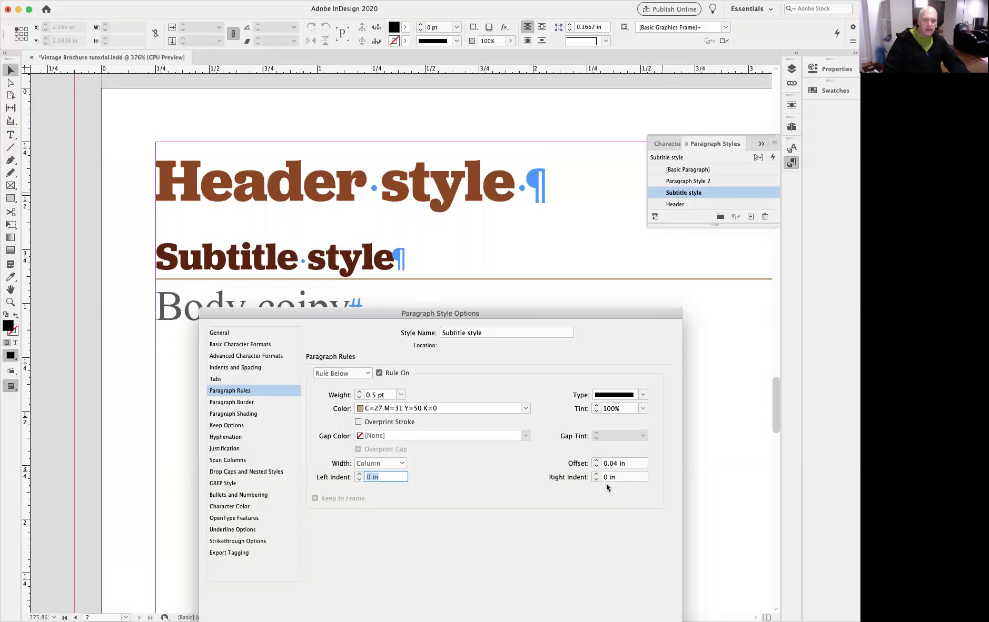
- Try the Text width for the Subtitle style's rule and return it to Column
left_click(390, 464)
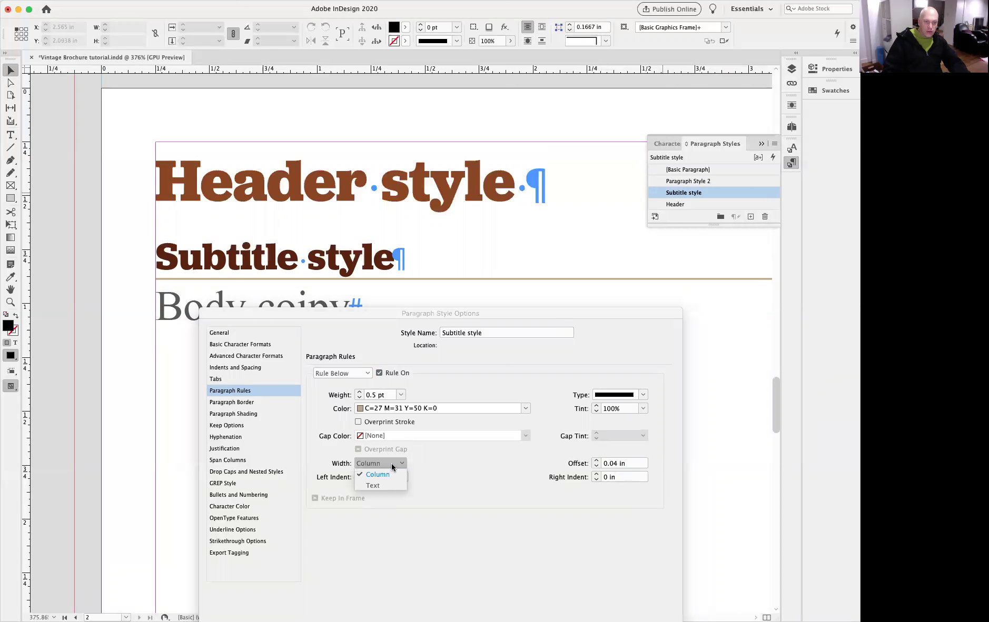
left_click(379, 483)
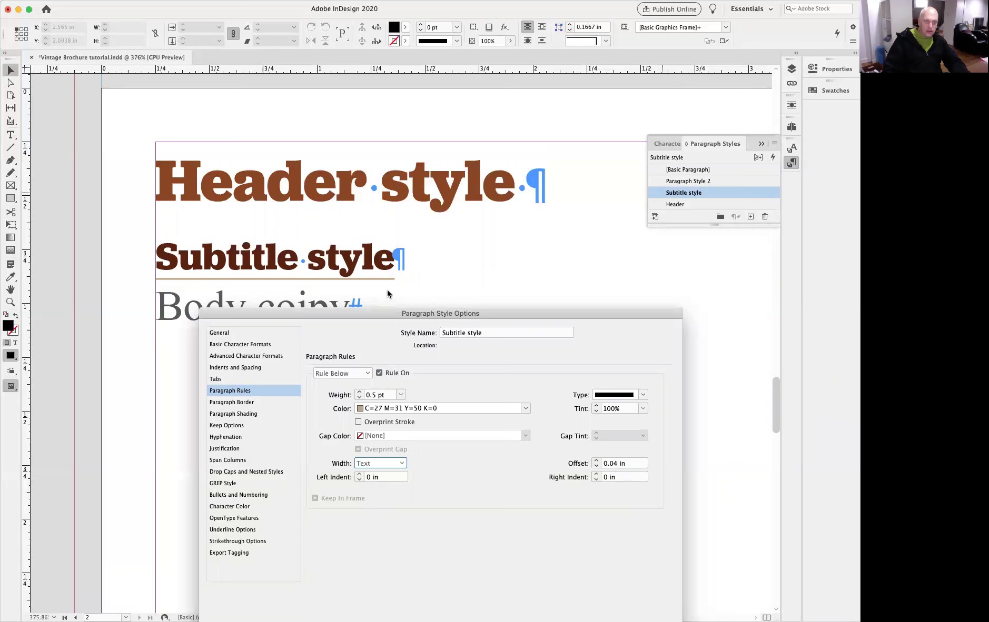
left_click(395, 462)
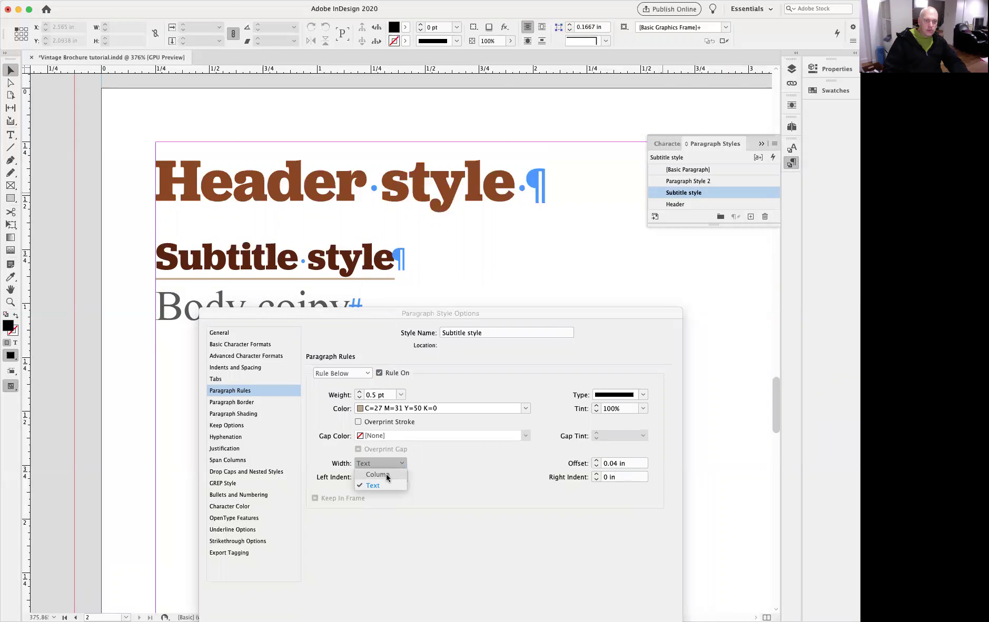
left_click(388, 475)
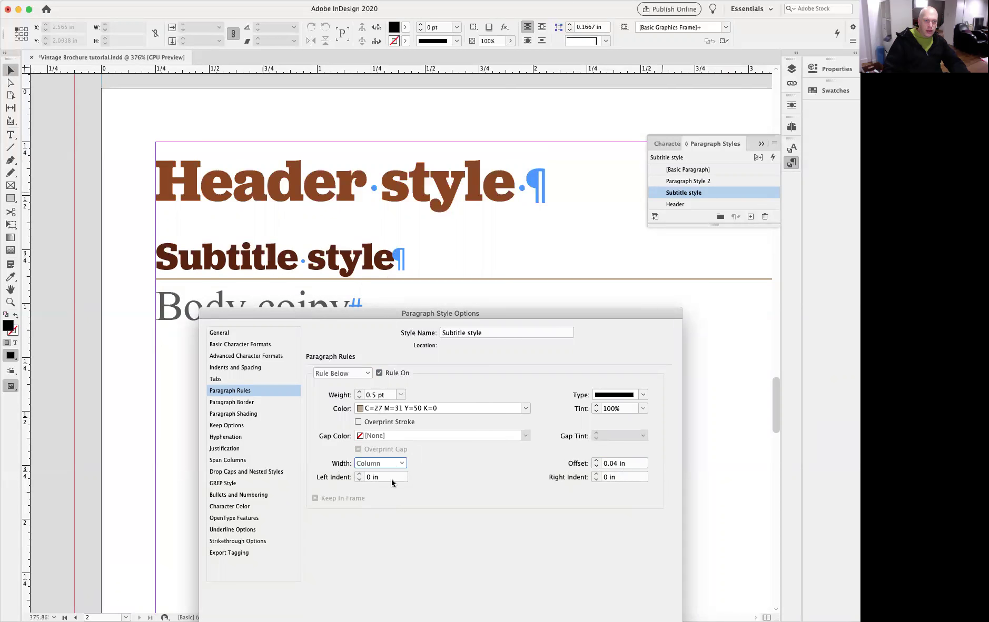
- Try a left indent on the Subtitle style's rule and reset it to 0 in
left_click(359, 476)
left_click(359, 480)
left_click(359, 480)
left_click(358, 480)
left_click(358, 480)
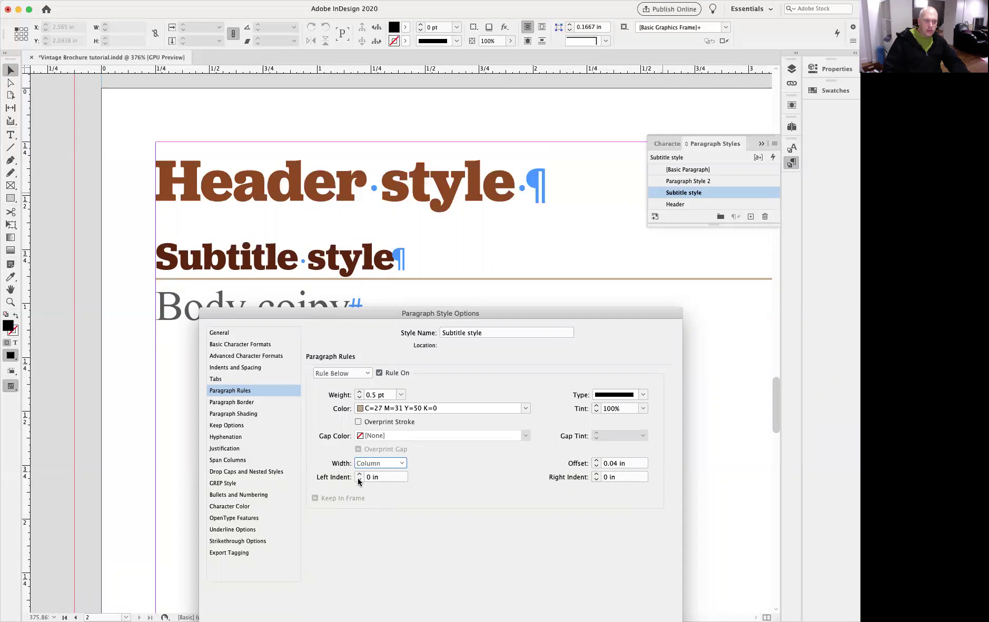
- Shorten the Subtitle style's rule with a right indent of 1.5 in
left_click(597, 473)
left_click(597, 474)
left_click(598, 474)
left_click(595, 474)
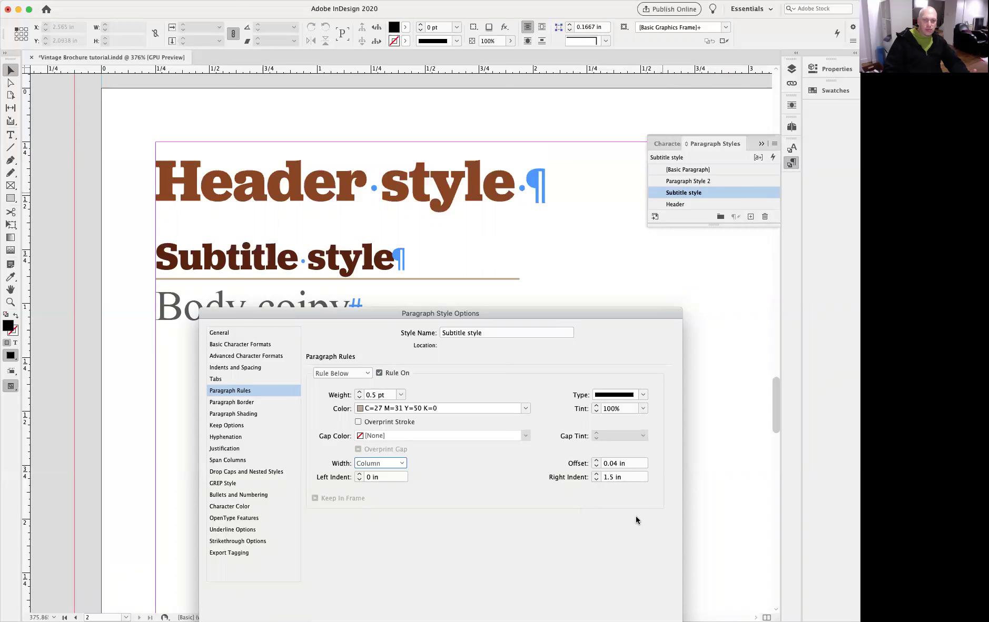
left_click_drag(545, 316, 554, 283)
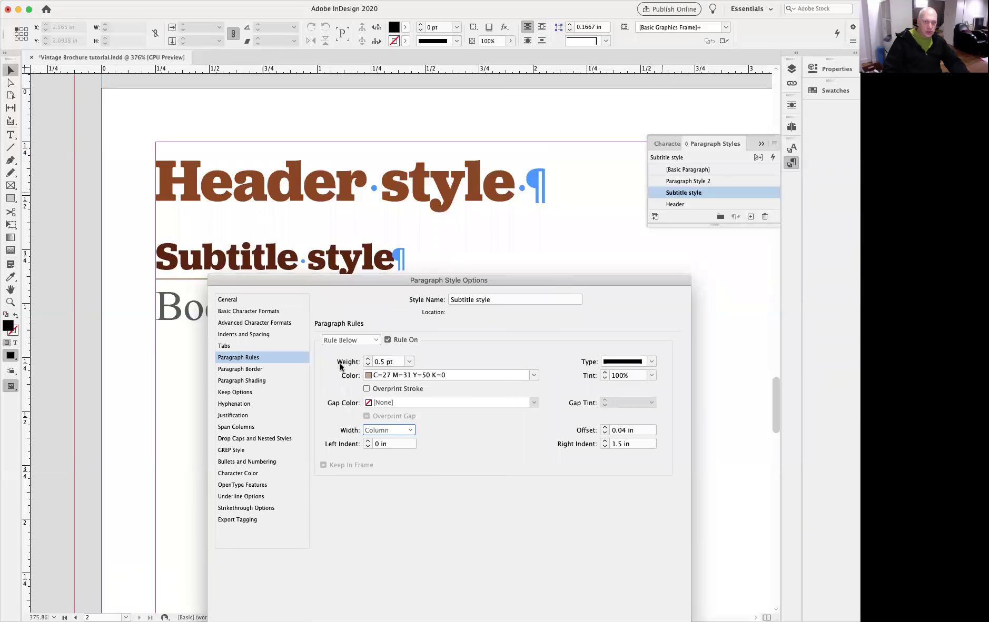
left_click_drag(295, 276, 297, 323)
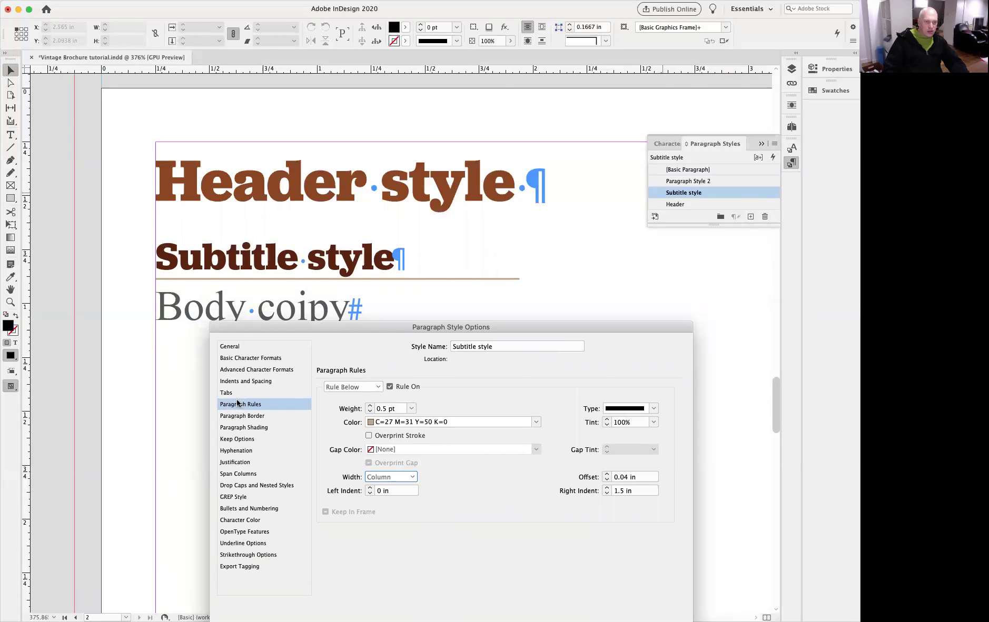
- Try the green and darkest brown theme swatches as the Subtitle style's character color, restore C=38 M=84 Y=96 K=57, and save the style options
left_click(263, 520)
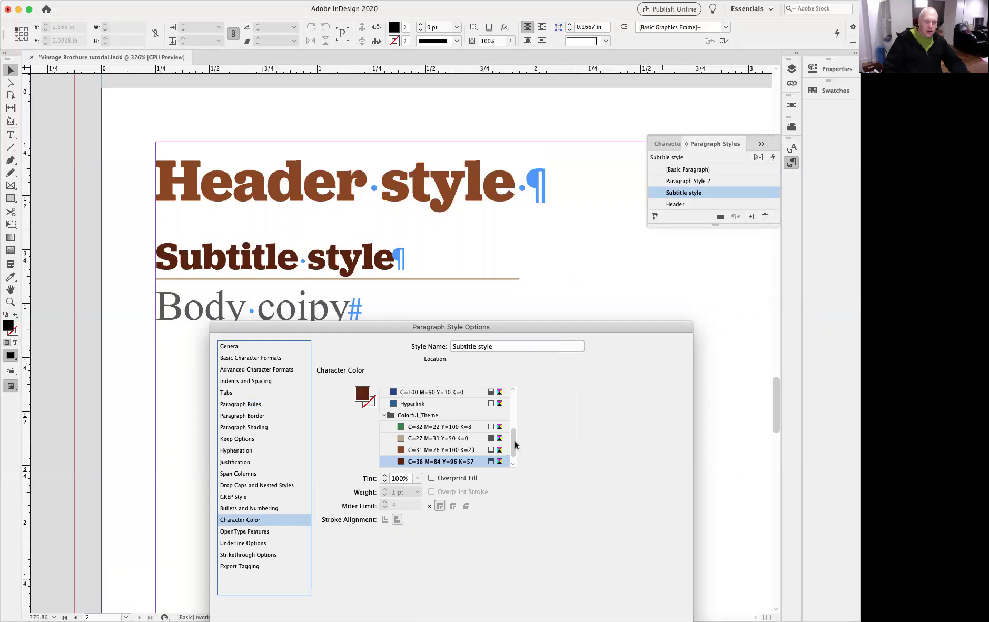
scroll(513, 446, "down", 1)
left_click(430, 416)
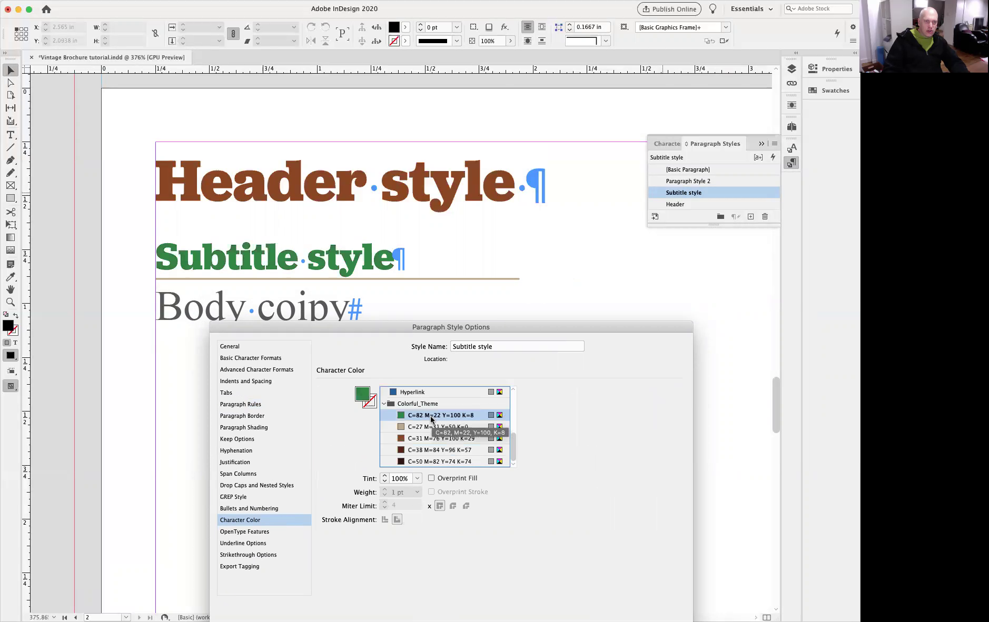
left_click(420, 461)
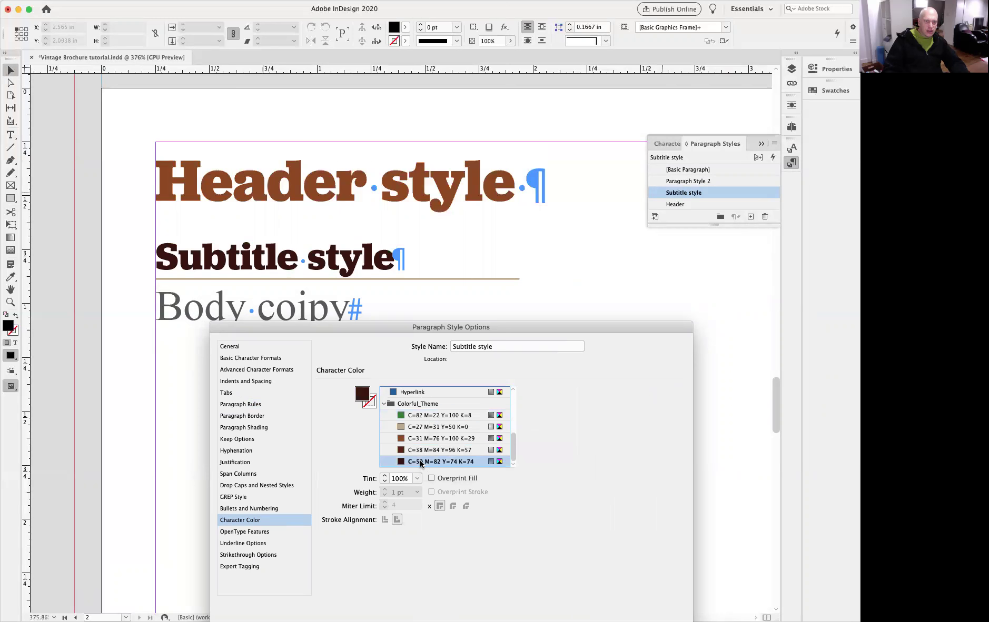
scroll(424, 456, "up", 5)
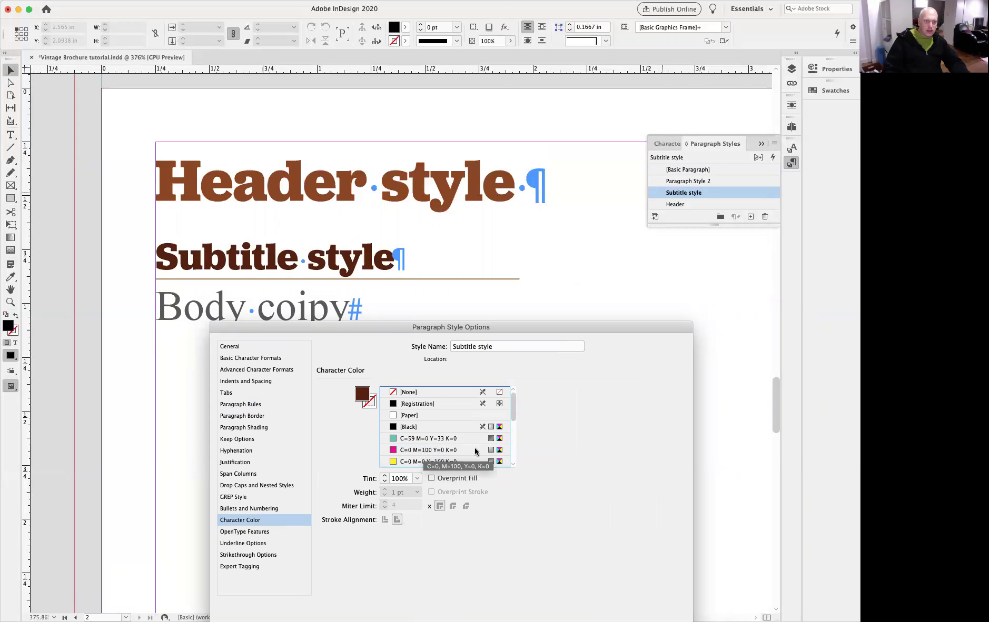
key("Return")
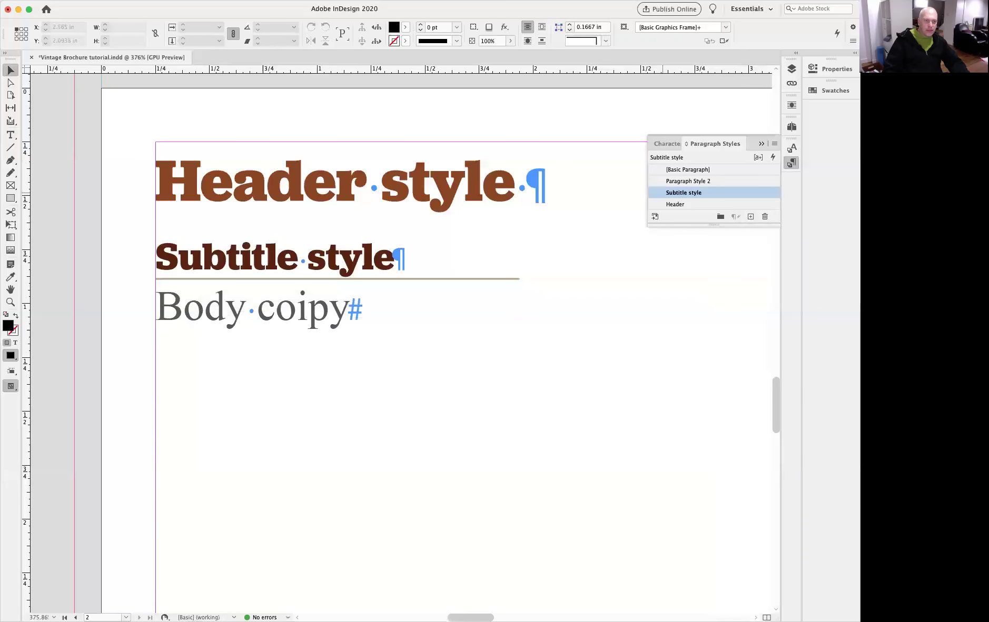
- Select the body text line below the subtitle and rename its paragraph style Body copy
left_click(262, 316)
triple_click(263, 317)
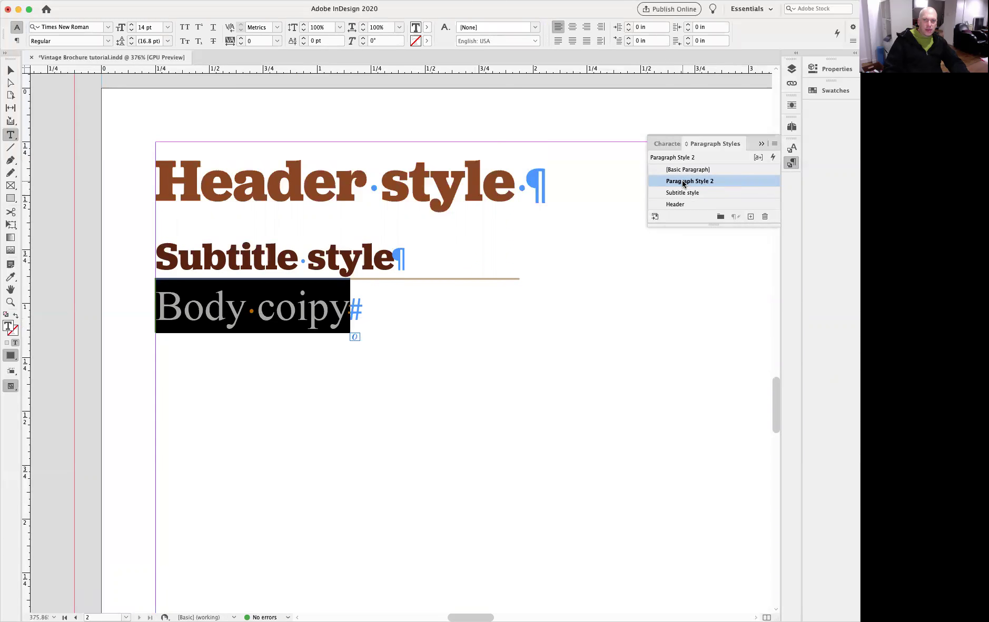
double_click(727, 182)
type("Bo")
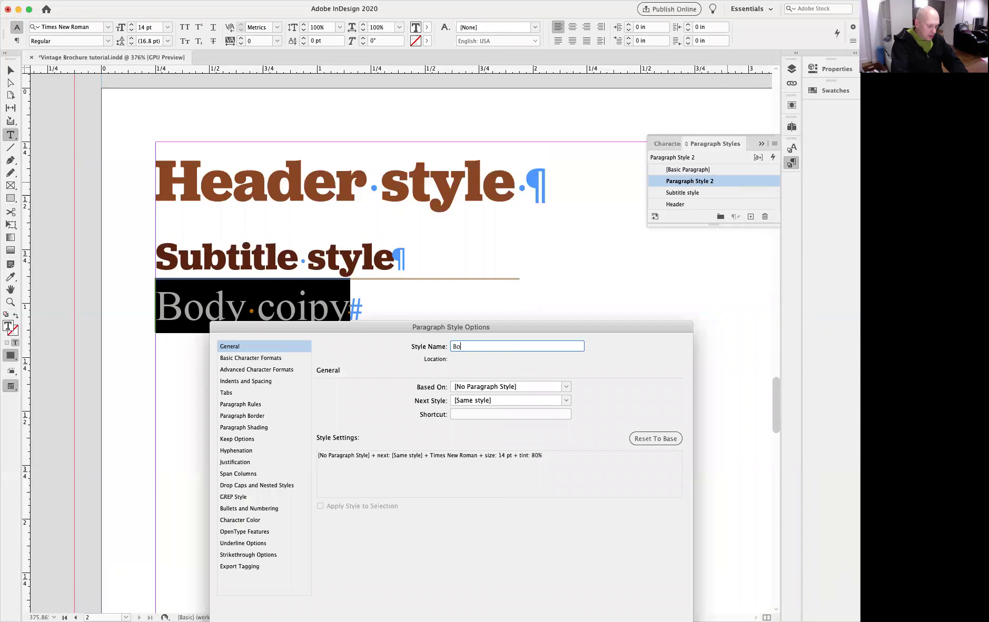
type("dy coipy")
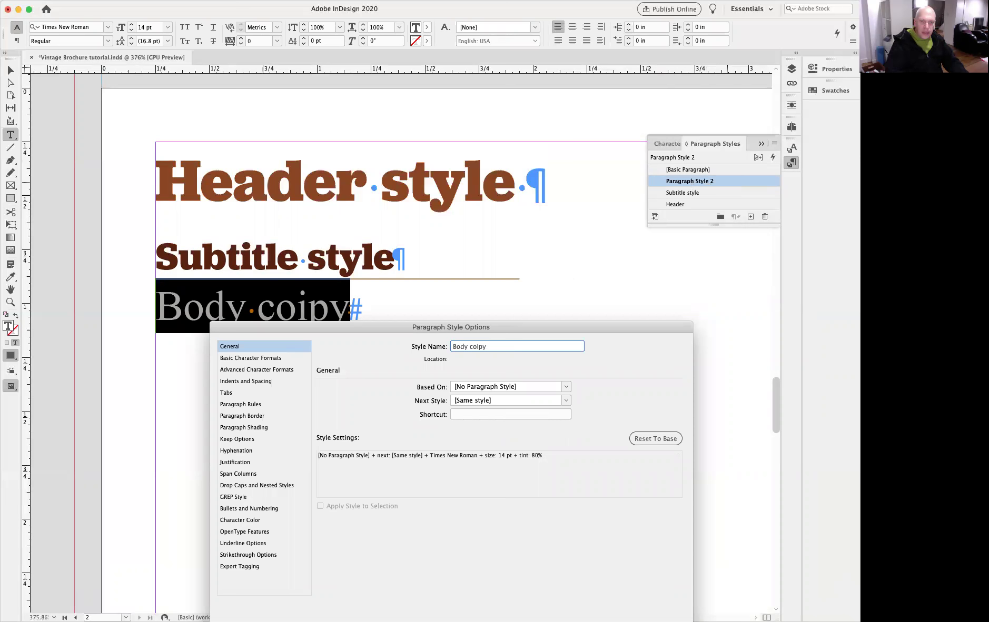
type("py")
- Set the Body copy style's font size to 10 pt and its leading to 13 pt
left_click(279, 360)
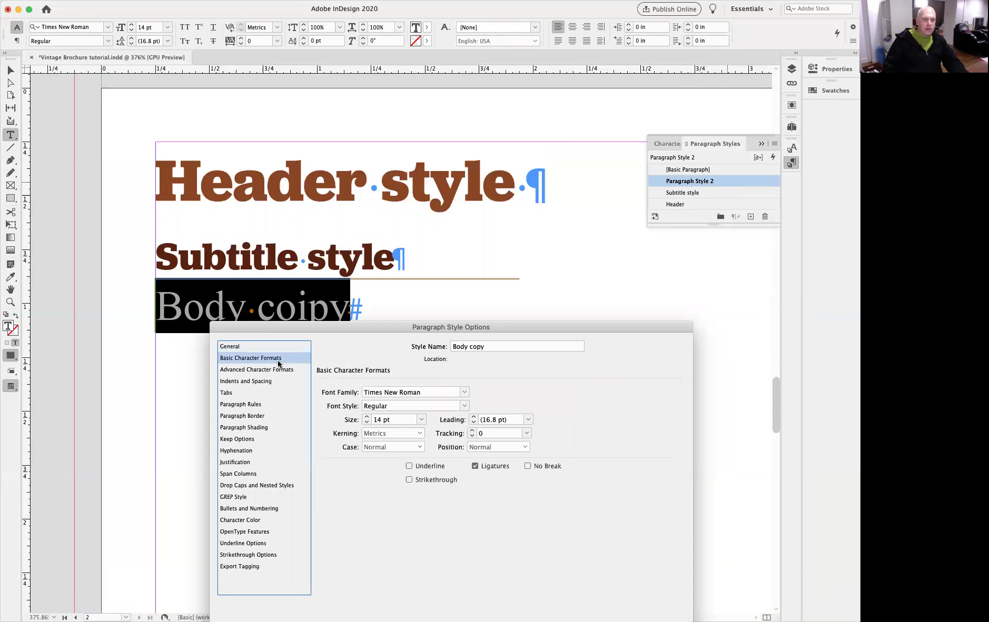
left_click(367, 423)
left_click(367, 423)
left_click(367, 423)
left_click(367, 423)
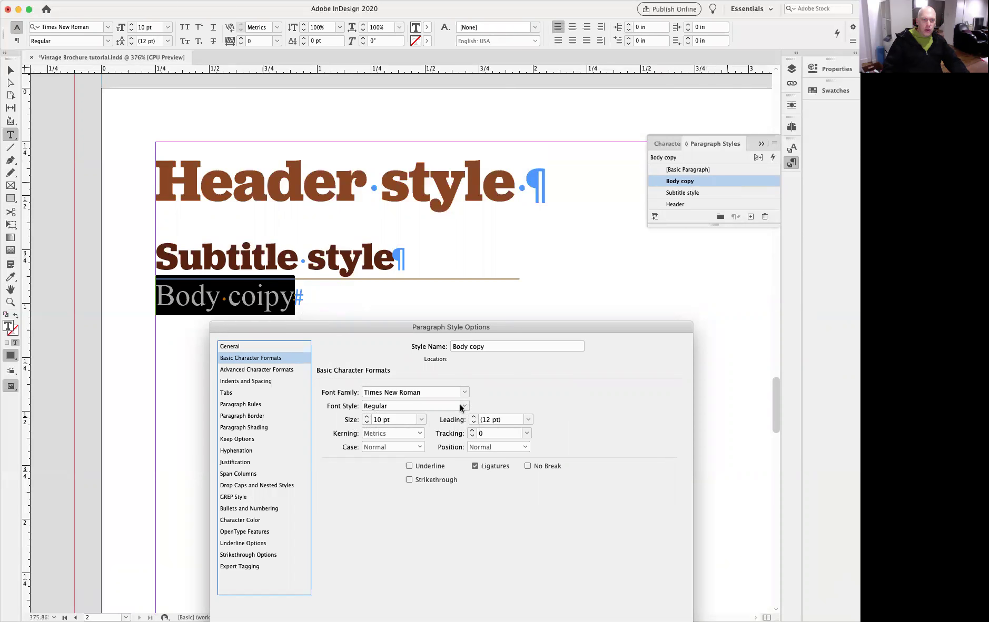
left_click(473, 417)
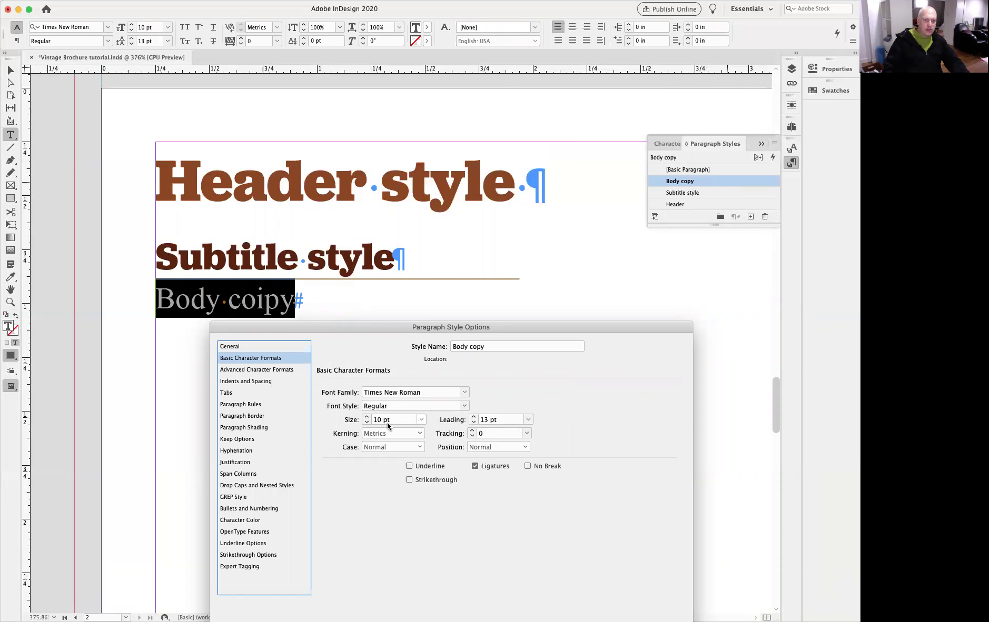
- Set the Body copy style's space after to 0.125 in and turn off its hyphenation
left_click(250, 382)
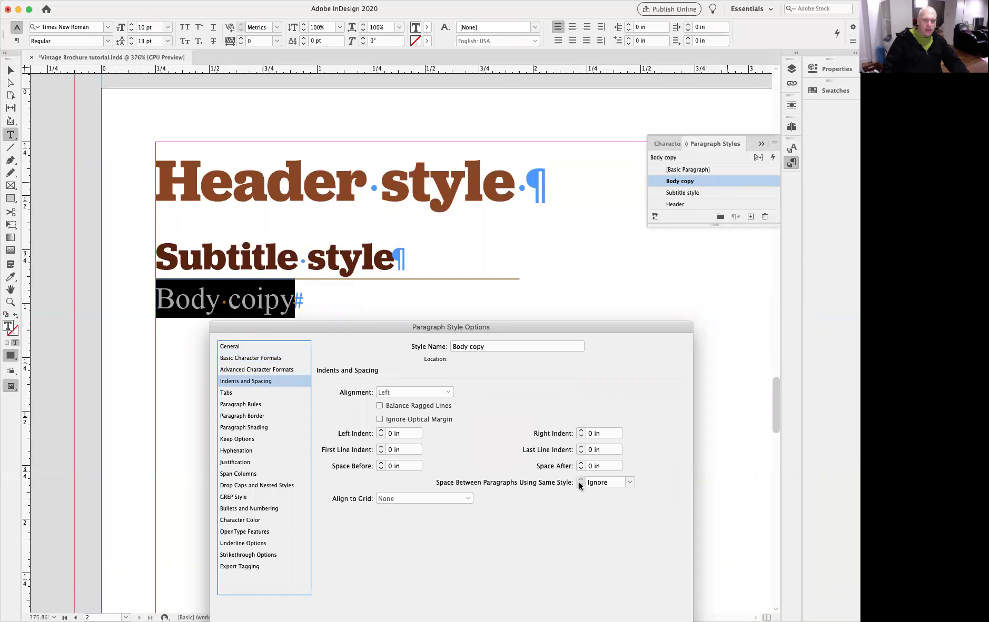
left_click(580, 463)
left_click(580, 463)
left_click(250, 452)
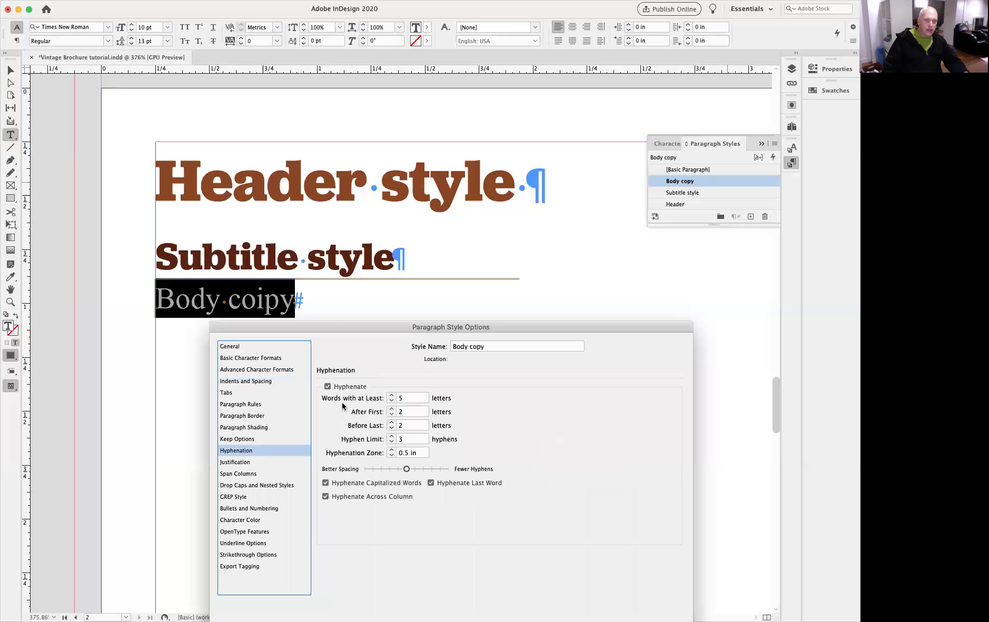
left_click(327, 387)
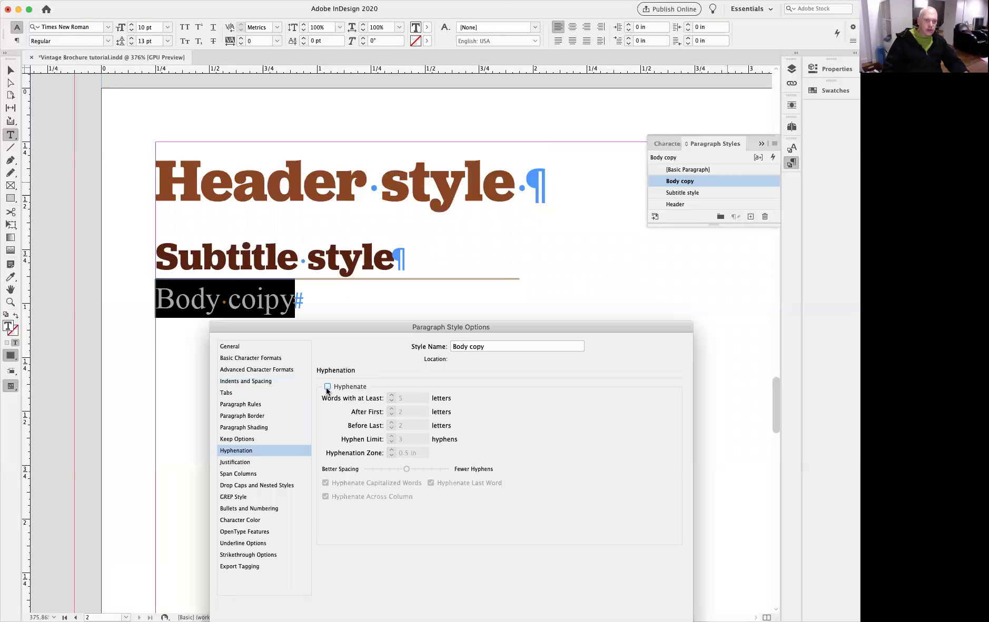
left_click(252, 387)
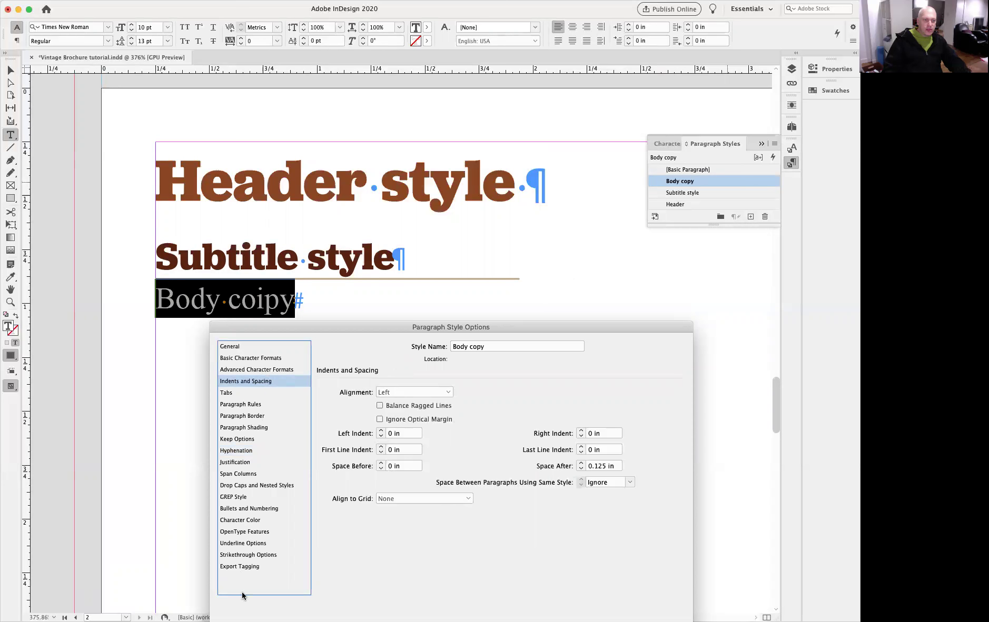
- Try the magenta and green swatches as the Body copy style's character color, restore [Black], and save the style options
left_click(258, 521)
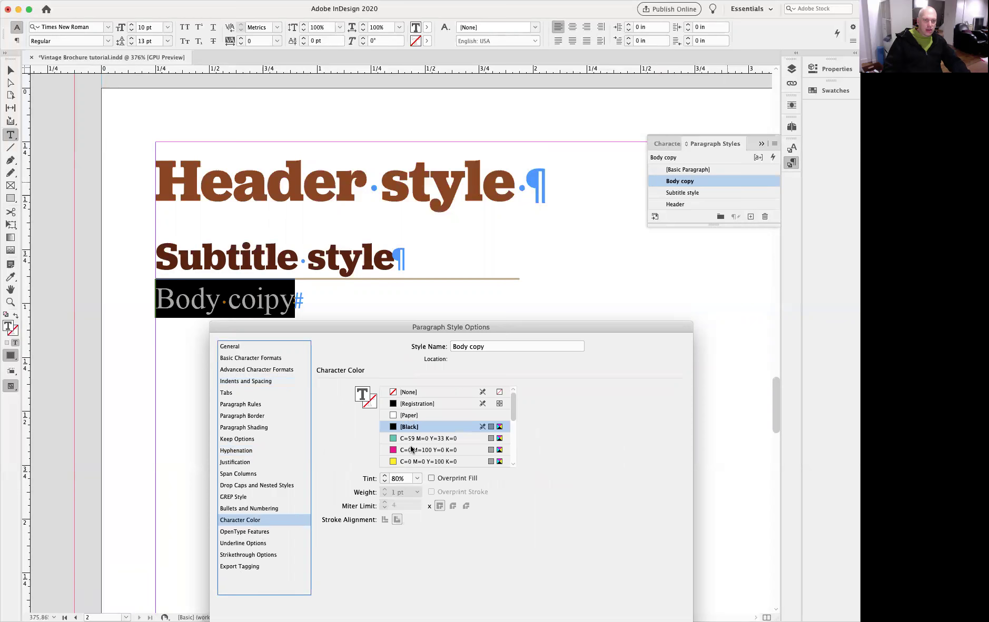
left_click(412, 449)
left_click(413, 439)
left_click(413, 427)
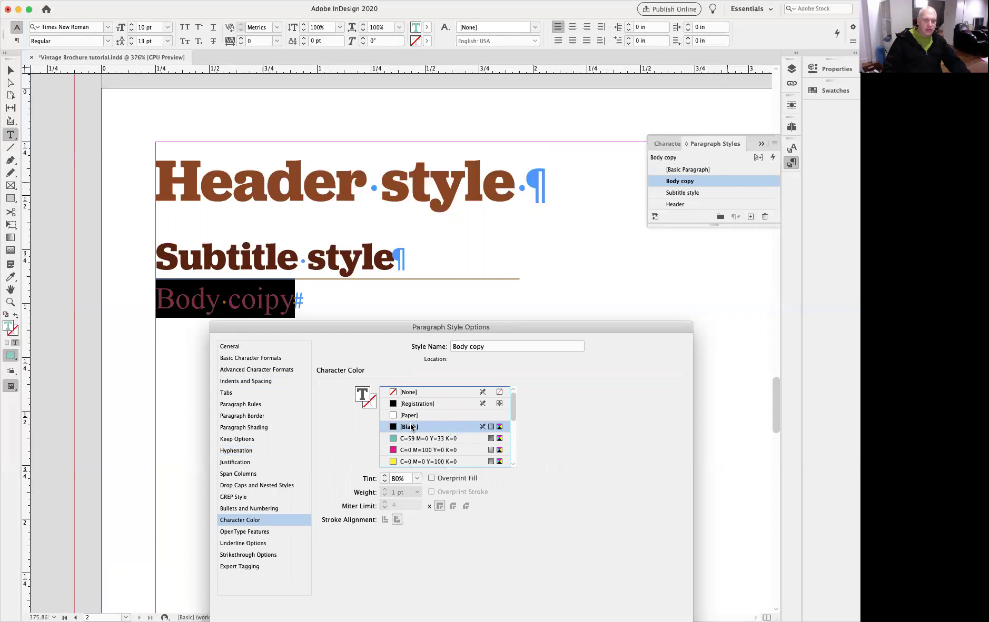
key("Return")
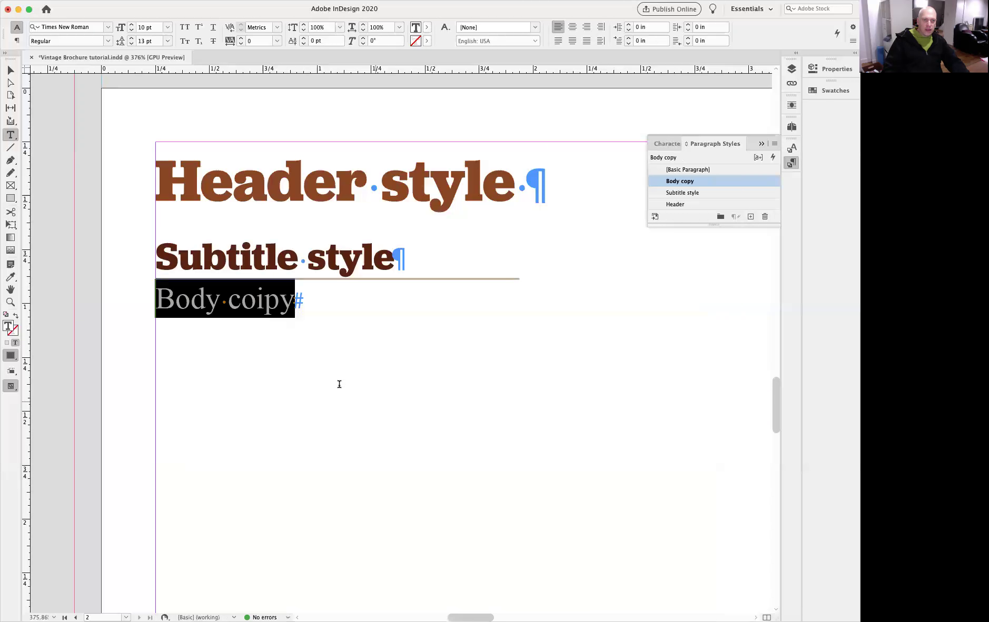
- Fill the rest of the text frame with placeholder text after the body line
left_click(339, 383)
key("Up")
key("super+minus")
key("super+minus")
key("super+minus")
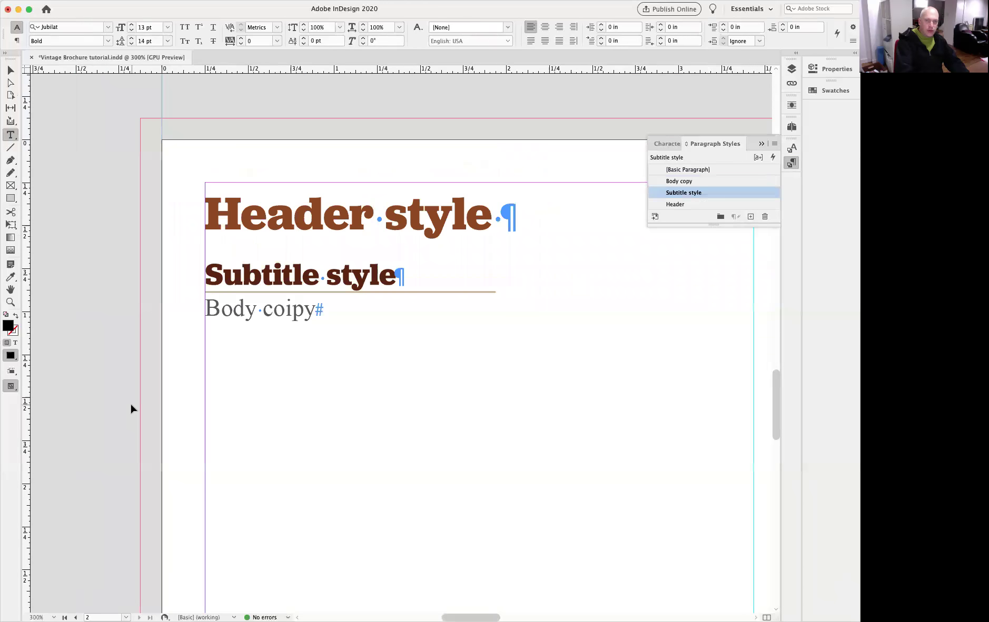
left_click_drag(327, 355, 176, 247)
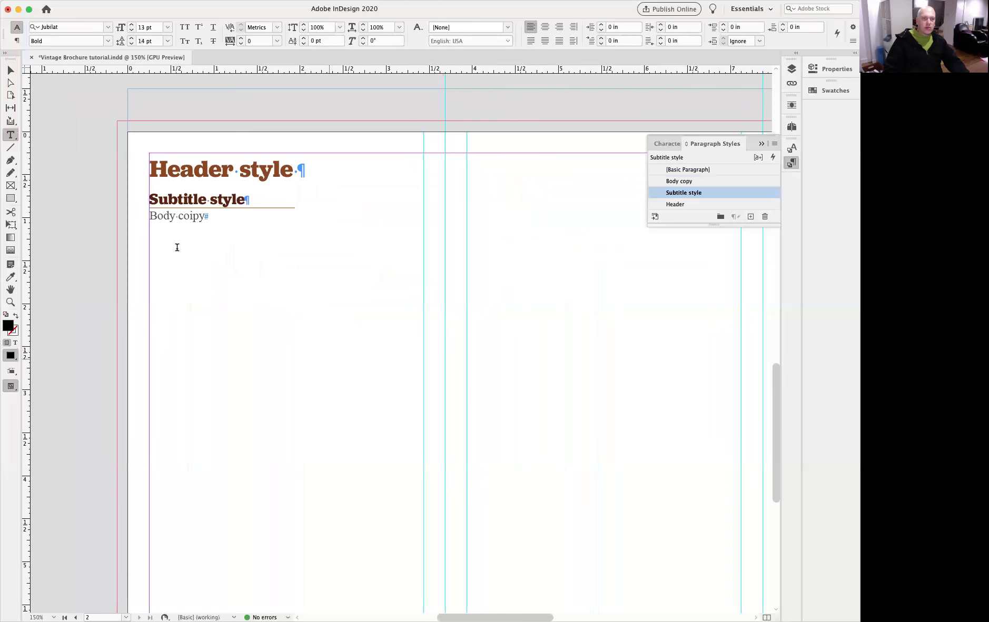
left_click(212, 223)
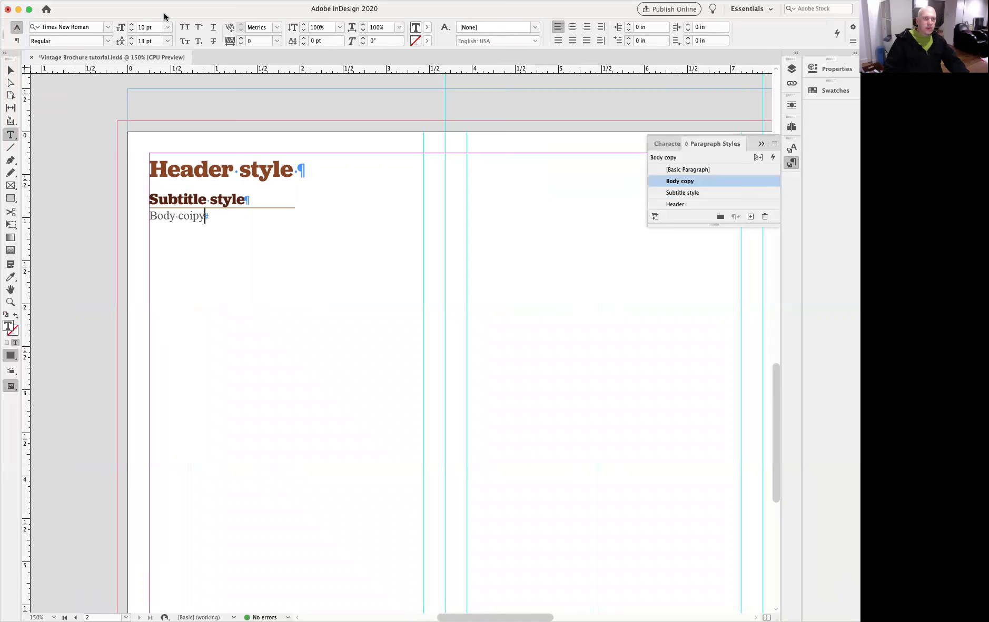
left_click(130, 1)
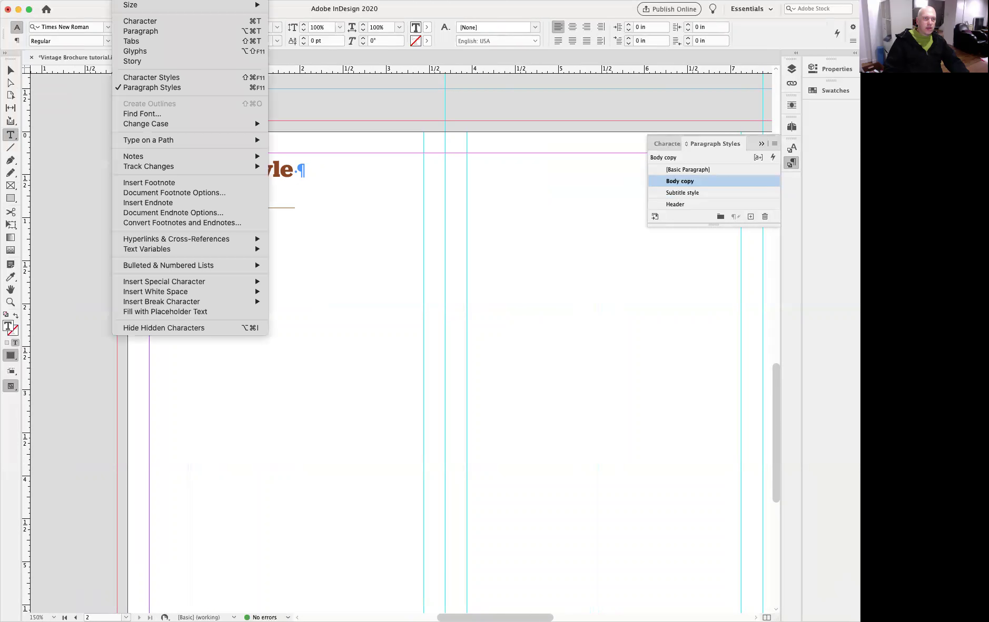
left_click(167, 311)
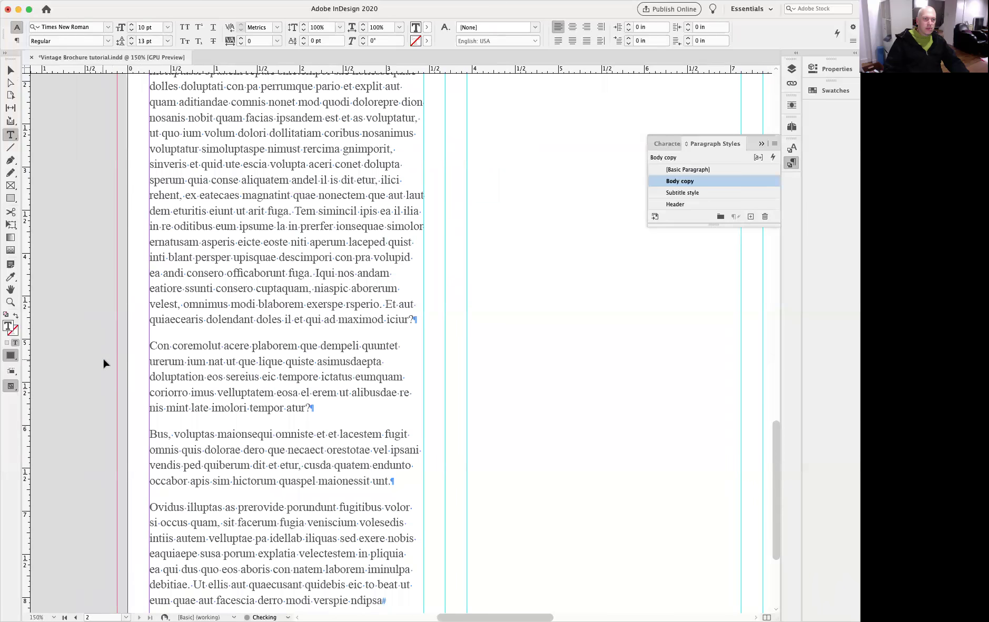
- Examine the placeholder paragraphs in the column by highlighting passages set in the Body copy style
left_click(104, 360, "super")
key("super+minus")
key("super+minus")
left_click_drag(430, 259, 303, 300)
left_click_drag(276, 205, 318, 547)
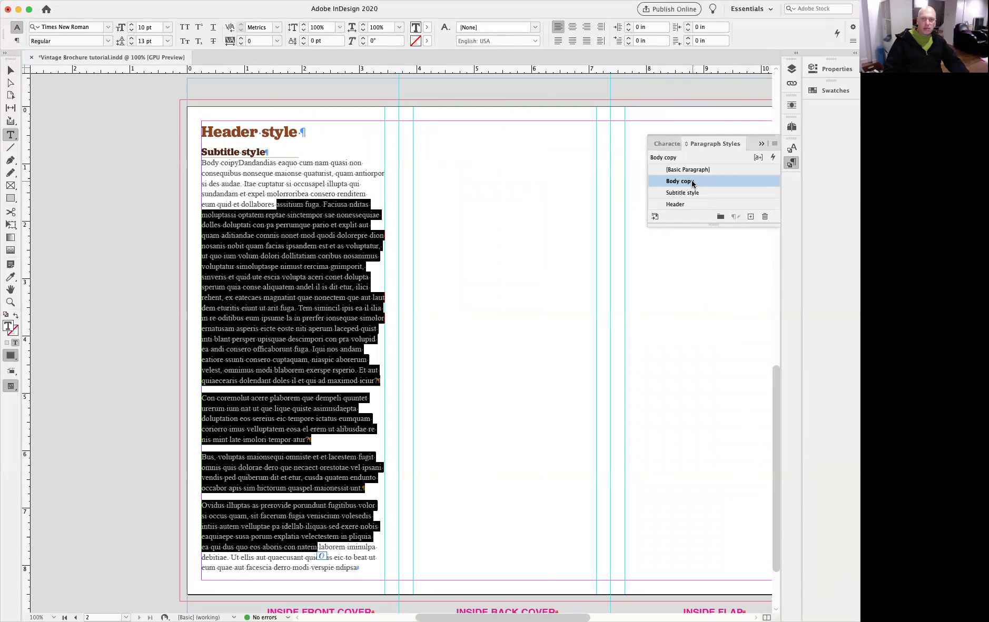
left_click(277, 257)
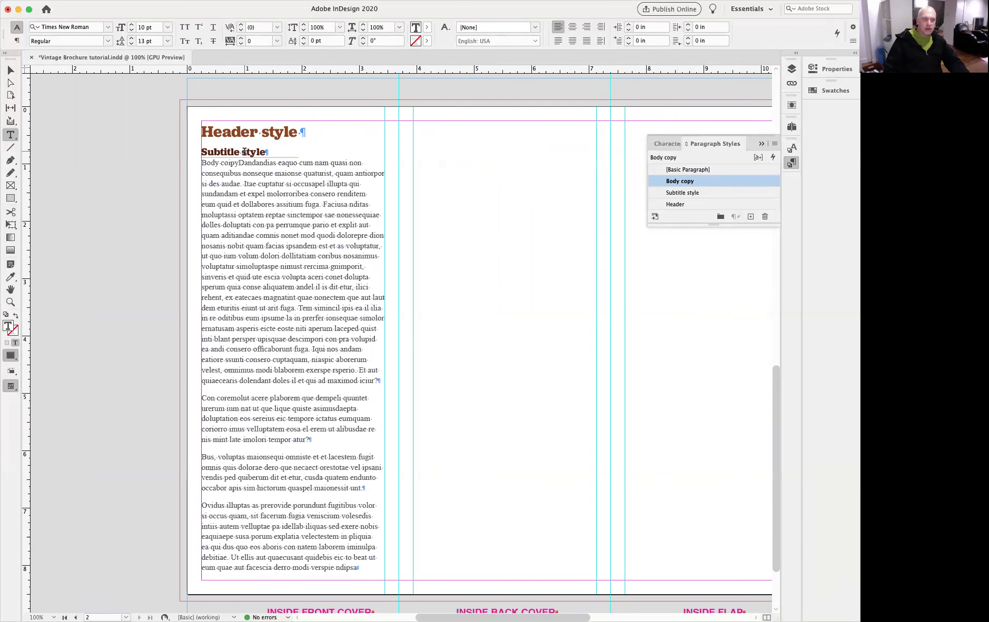
left_click_drag(206, 172, 358, 574)
left_click(321, 378)
left_click_drag(264, 206, 291, 462)
left_click(291, 436)
left_click_drag(243, 244, 303, 507)
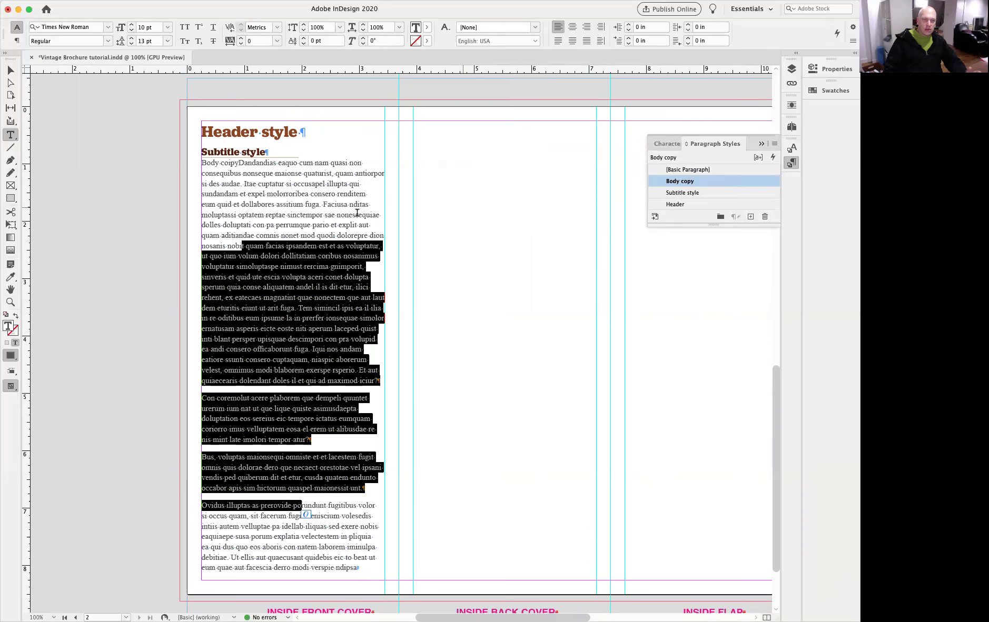
left_click_drag(249, 184, 303, 373)
left_click(305, 375)
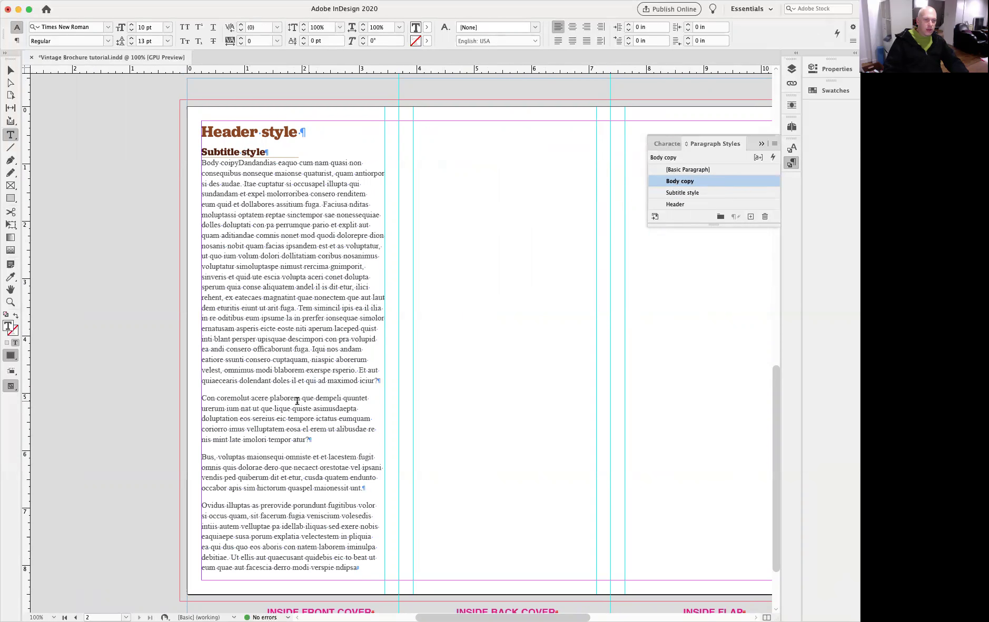
- Show the page in Preview mode and set the Subtitle style's space after to 0.1875 in
left_click(139, 233)
key("w")
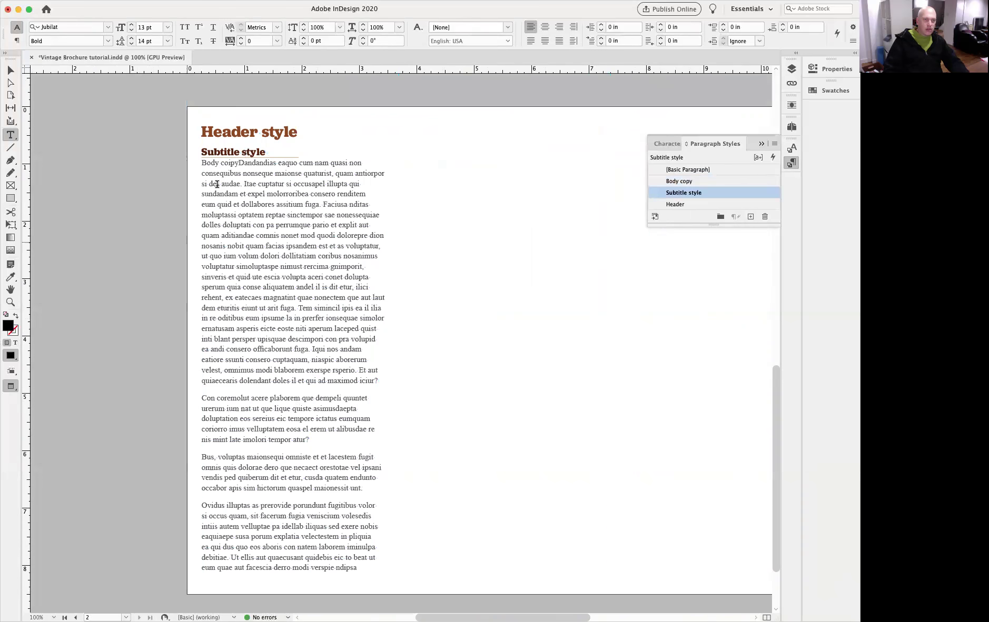
double_click(720, 191)
left_click(255, 381)
left_click(580, 464)
left_click(580, 463)
left_click(581, 463)
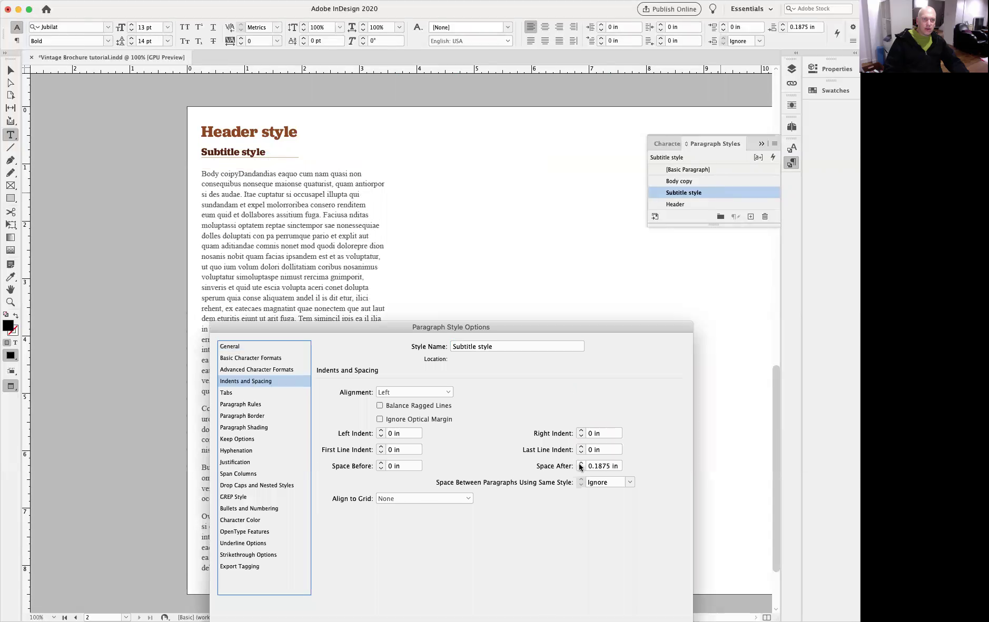
key("Return")
- Set the Body copy style's font size to 9 pt and its first line indent to 0.25 in
left_click(301, 246)
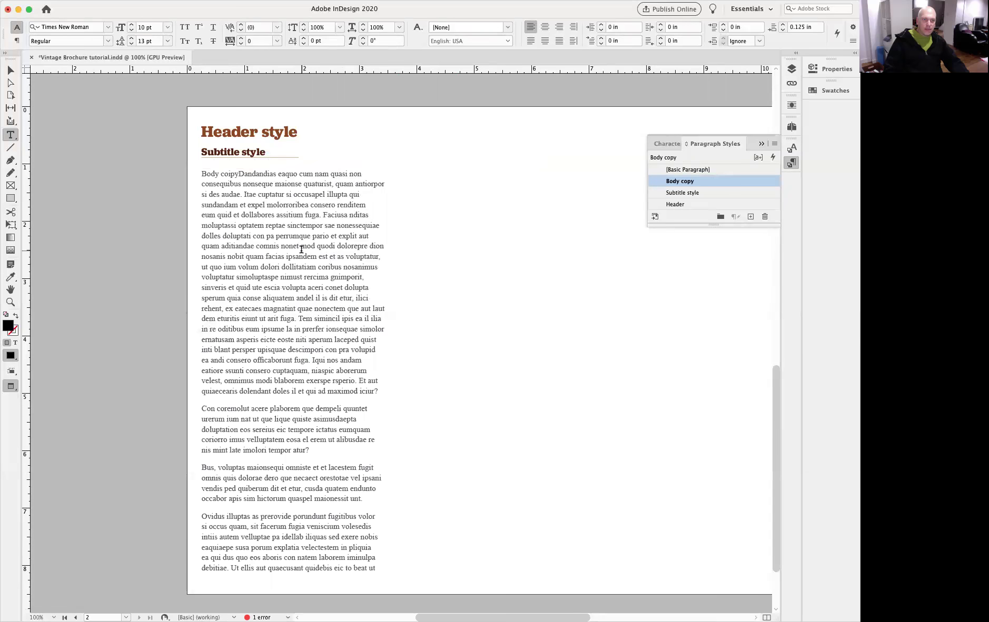
left_click(115, 256)
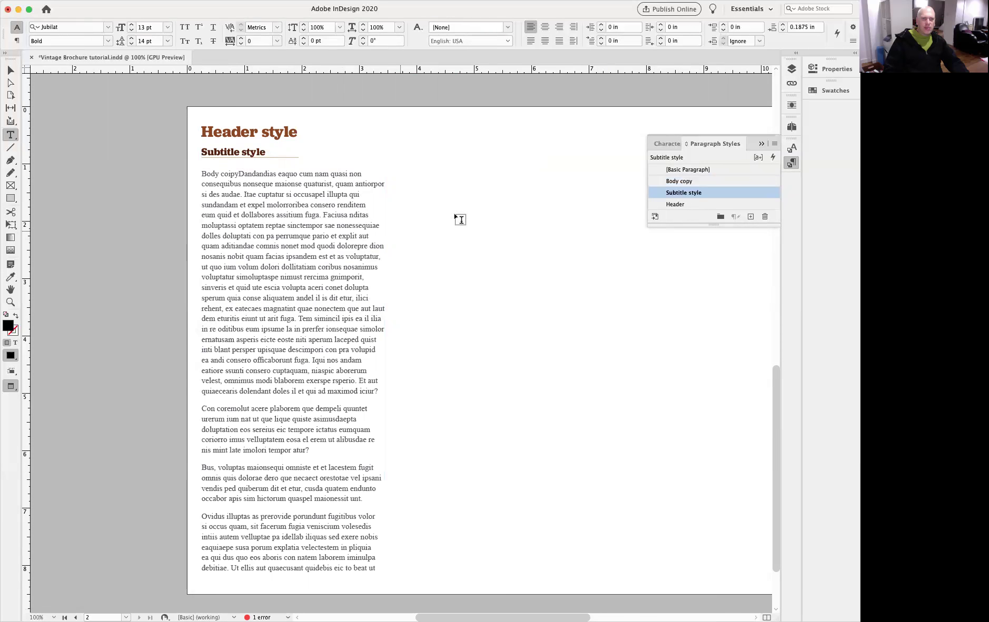
left_click(687, 182)
double_click(687, 183)
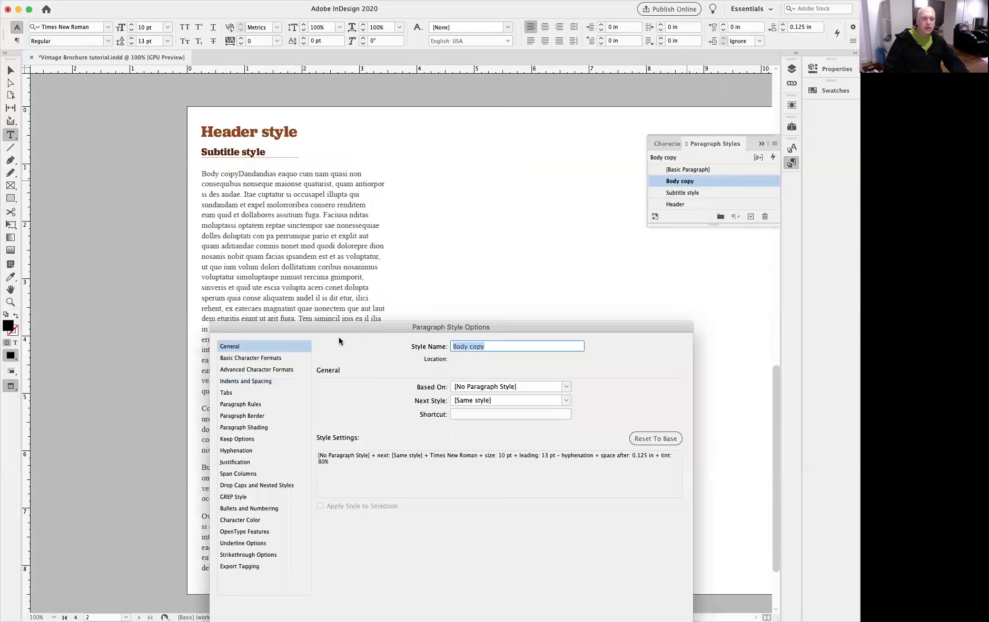
left_click(254, 357)
left_click(367, 423)
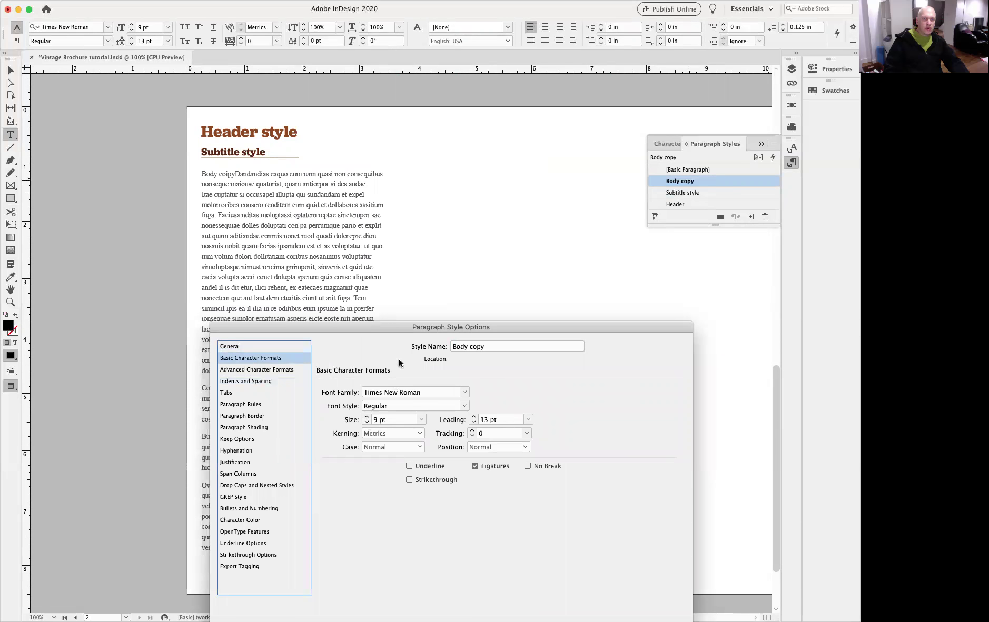
left_click_drag(392, 329, 570, 256)
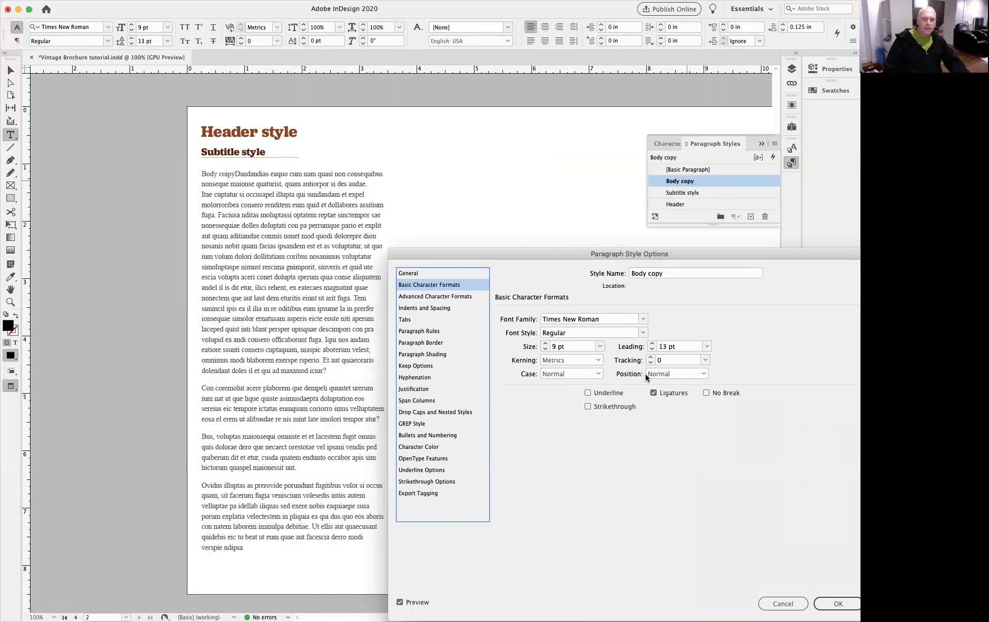
left_click(428, 307)
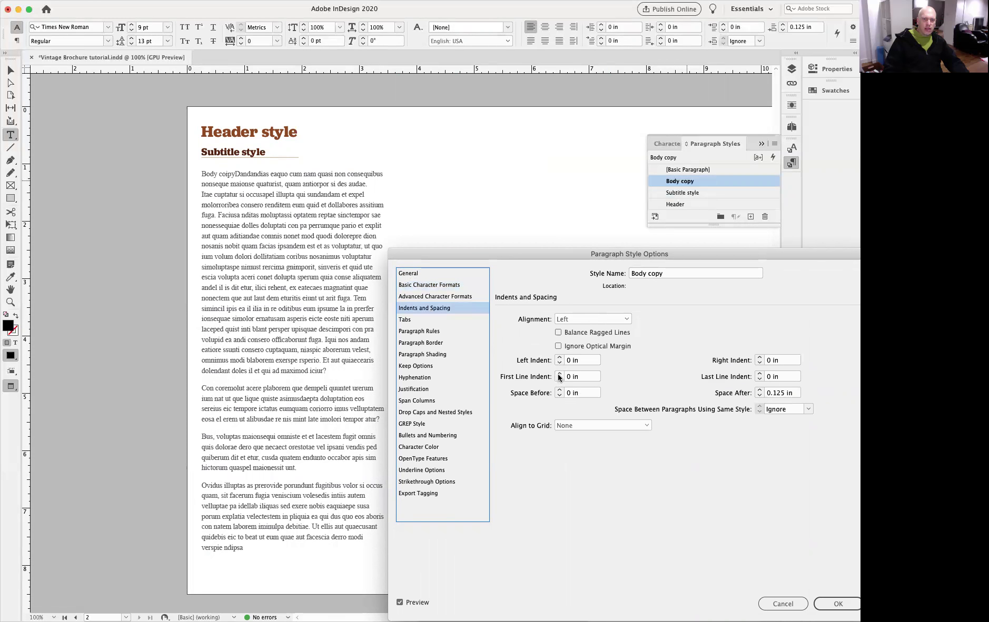
left_click(558, 374)
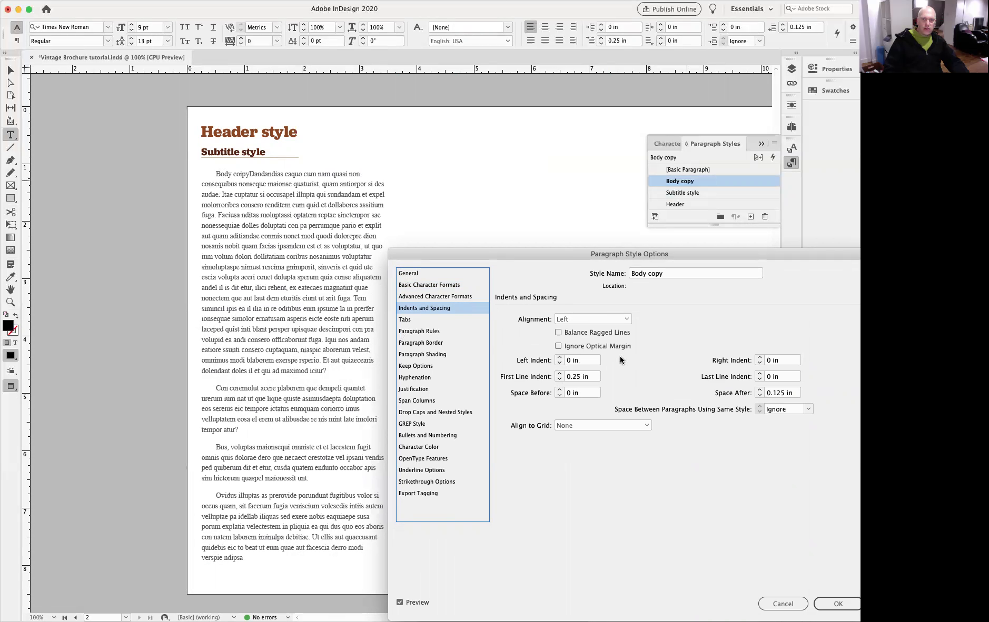
- Give the Body copy style drop caps spanning 3 lines and 3 characters
left_click(452, 413)
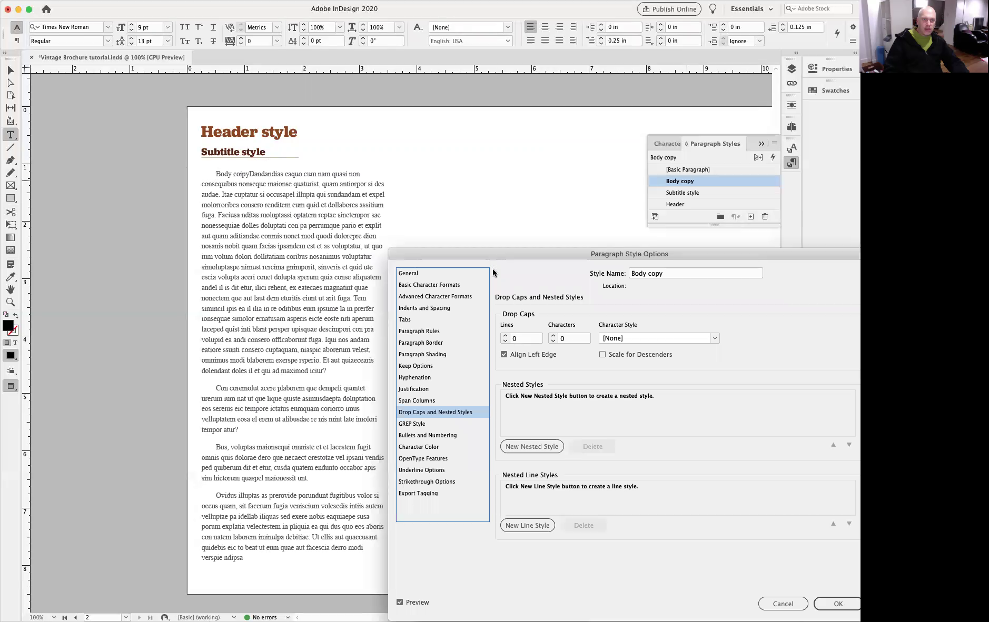
left_click(506, 336)
left_click(506, 336)
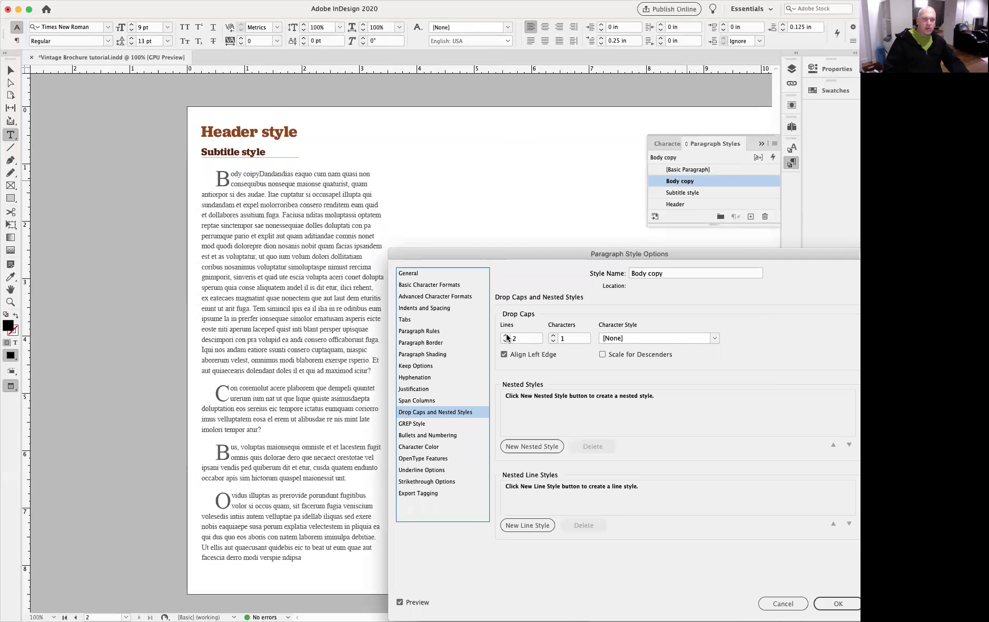
left_click(507, 336)
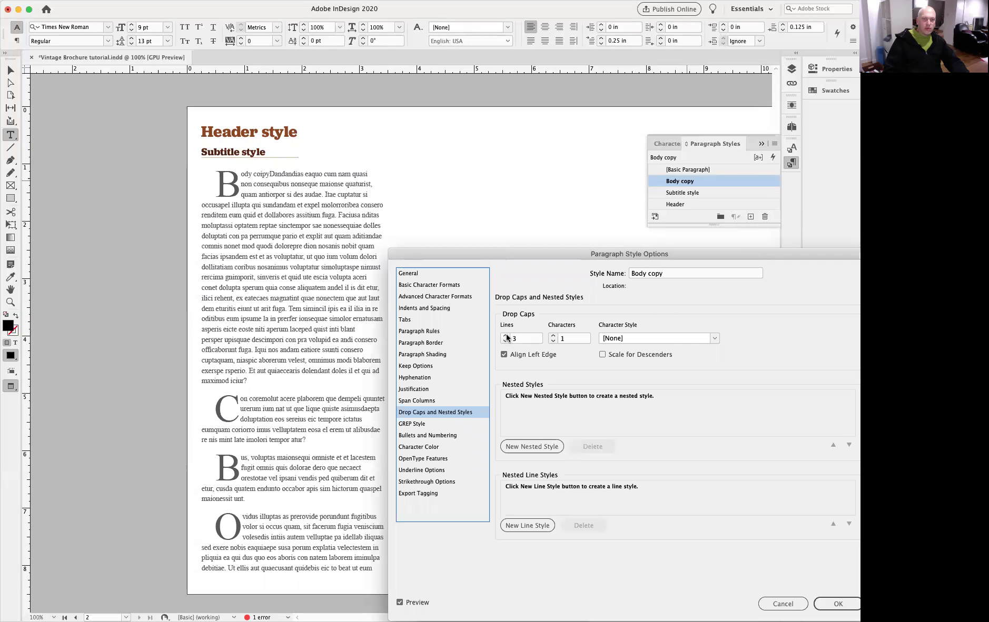
left_click(552, 336)
left_click(552, 336)
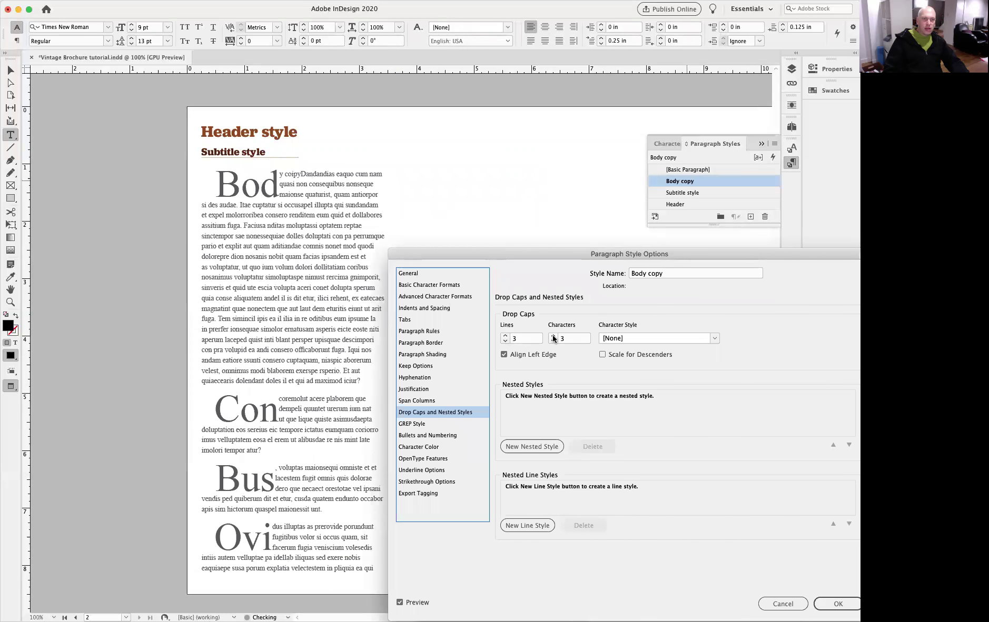
- Remove the drop caps from the Body copy style by reducing both lines and characters to 0, and accept the style changes
left_click(552, 335)
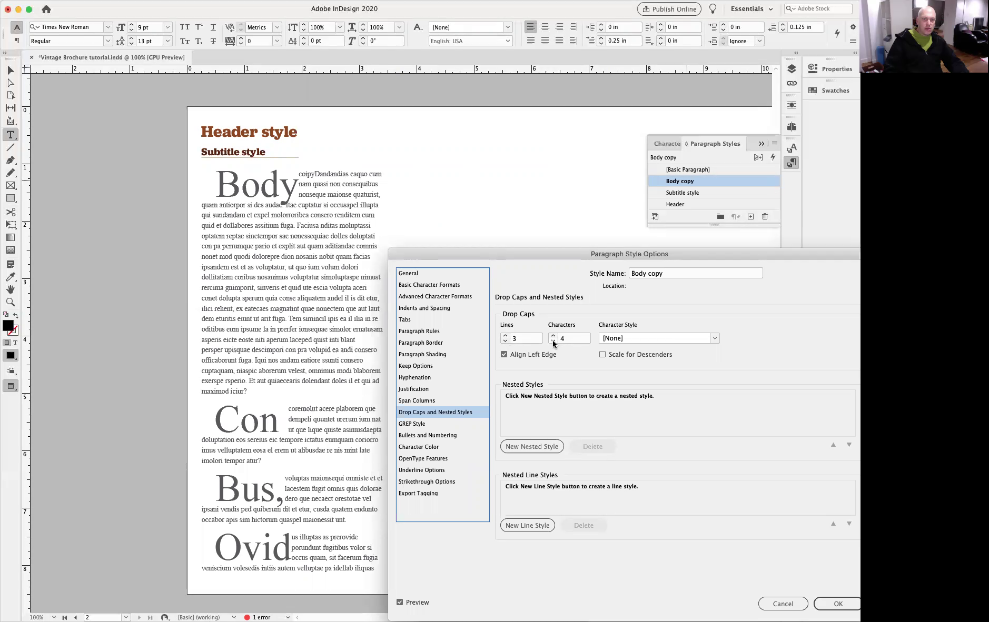
left_click(553, 343)
left_click(552, 342)
left_click(553, 342)
left_click(553, 343)
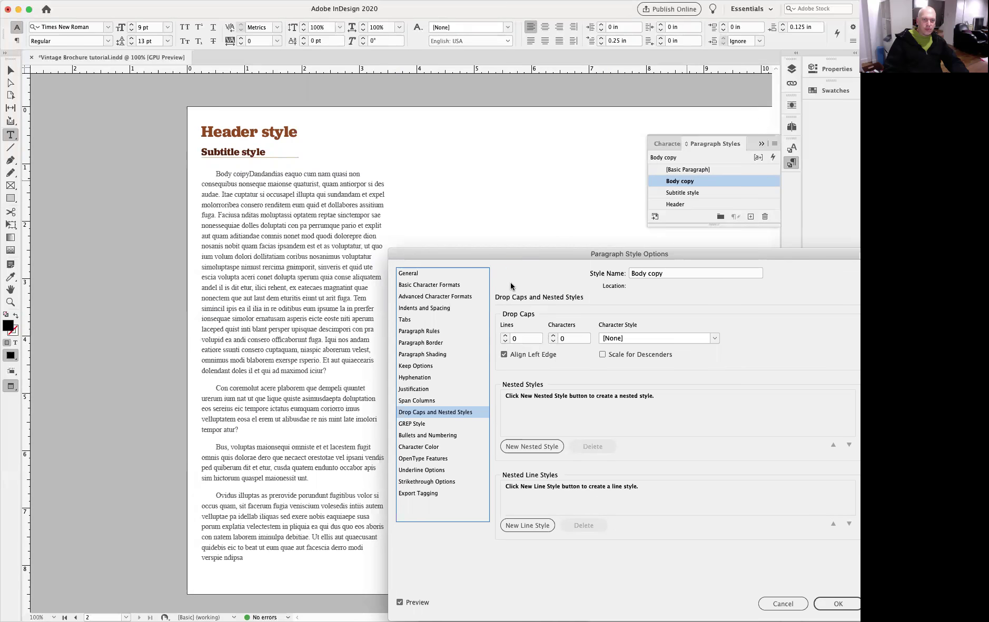
left_click_drag(504, 254, 484, 242)
left_click(815, 591)
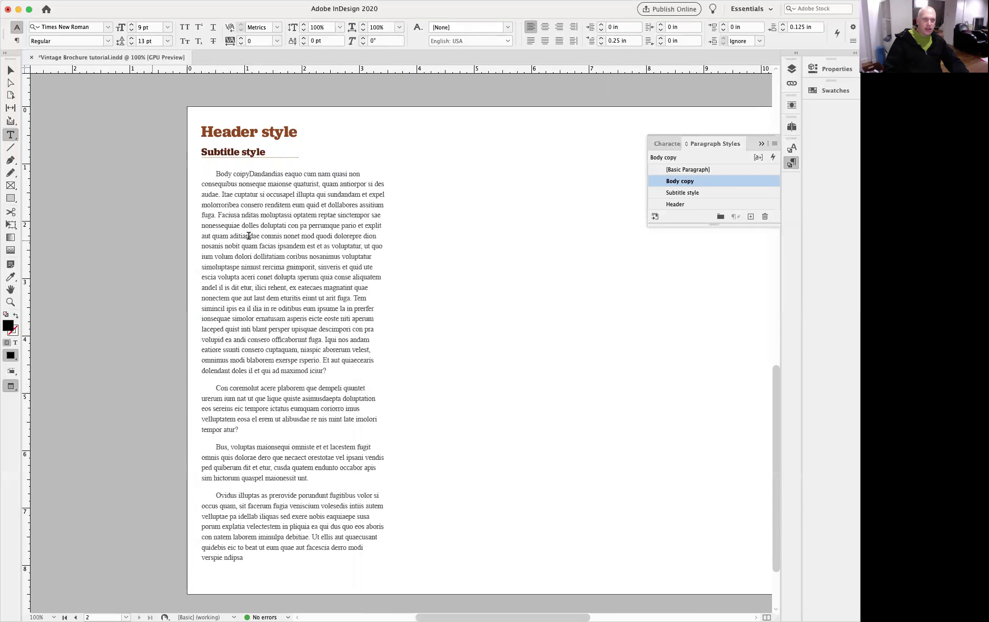
- Delete the placeholder paragraph beginning "Bus, voluptas" from the column
scroll(300, 184, "up", 5)
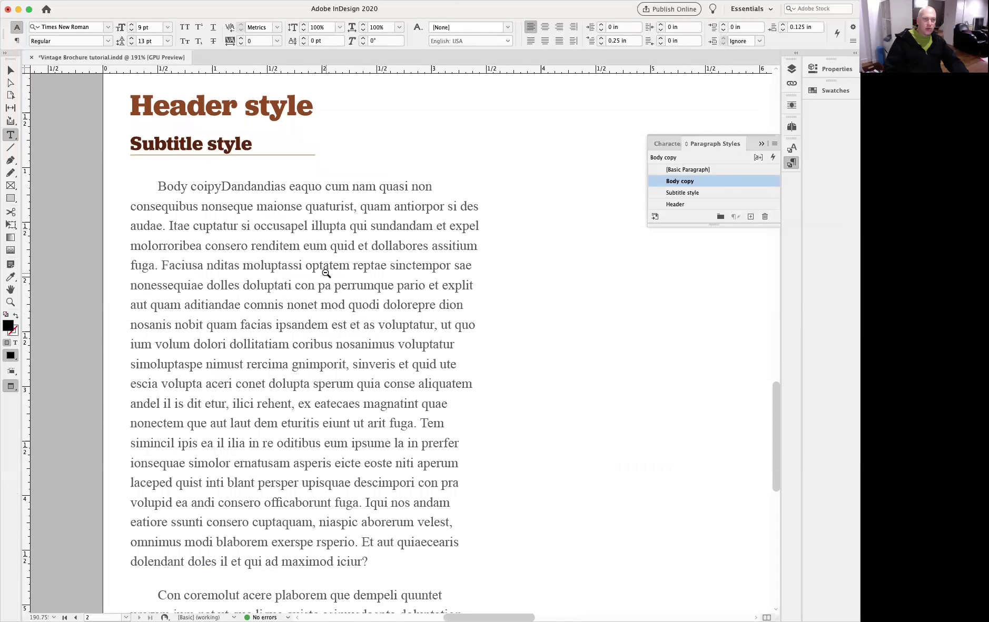
scroll(325, 269, "down", 3)
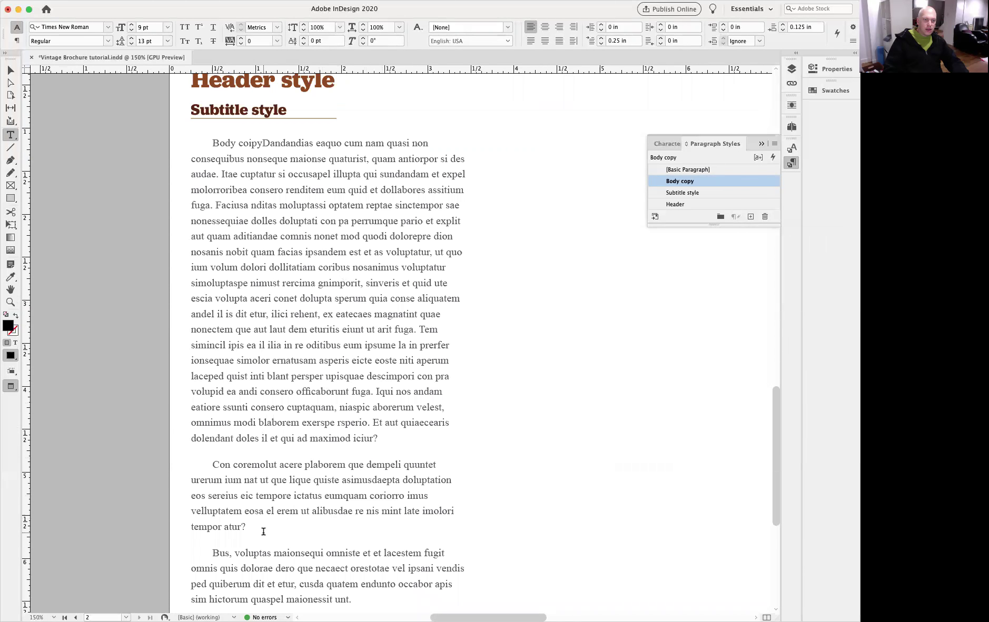
scroll(305, 427, "down", 2)
scroll(305, 427, "down", 5)
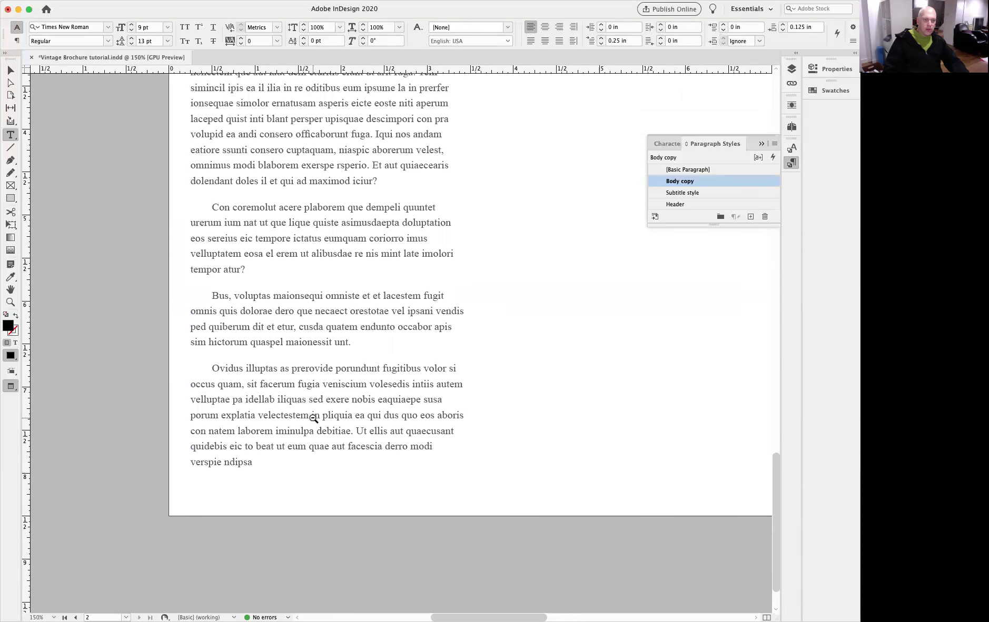
scroll(327, 363, "down", 2)
triple_click(400, 364)
double_click(390, 330)
triple_click(389, 330)
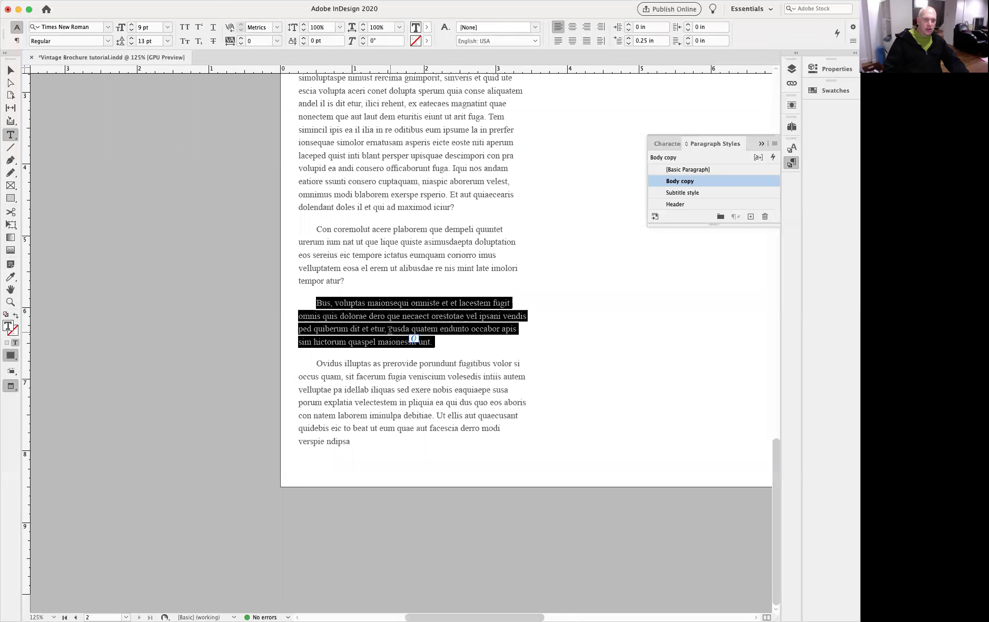
key("BackSpace")
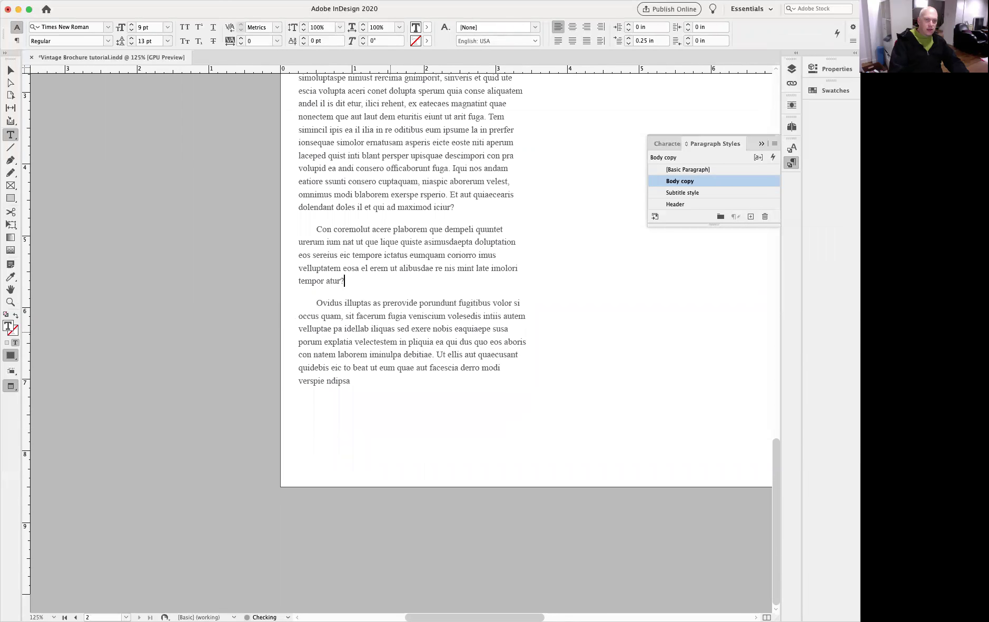
- Add the line "Another title here" above the last paragraph and apply the Subtitle style to it
key("Return")
type("Another")
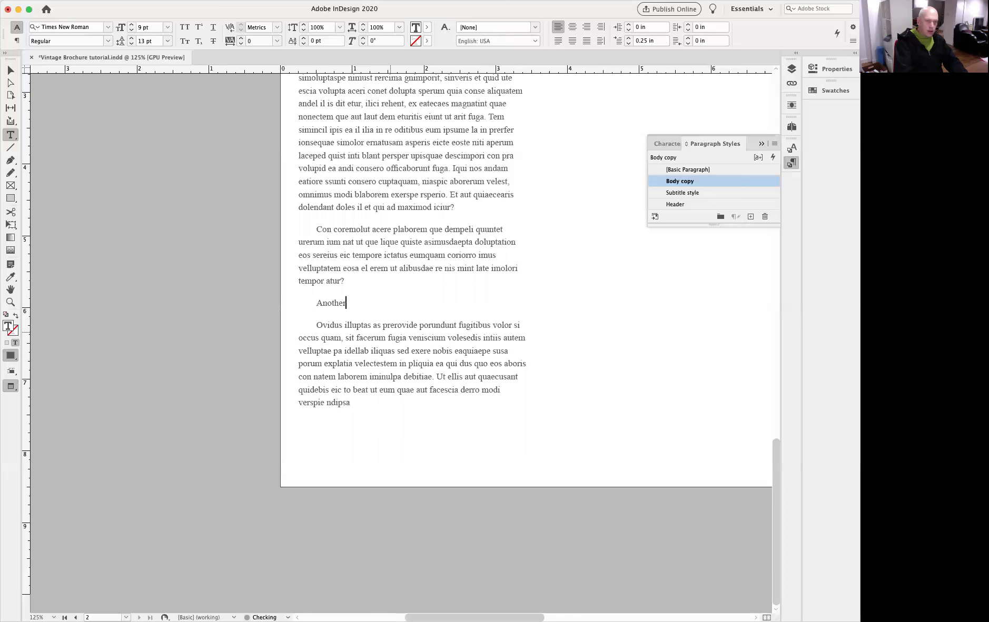
type(" title here")
left_click(697, 195)
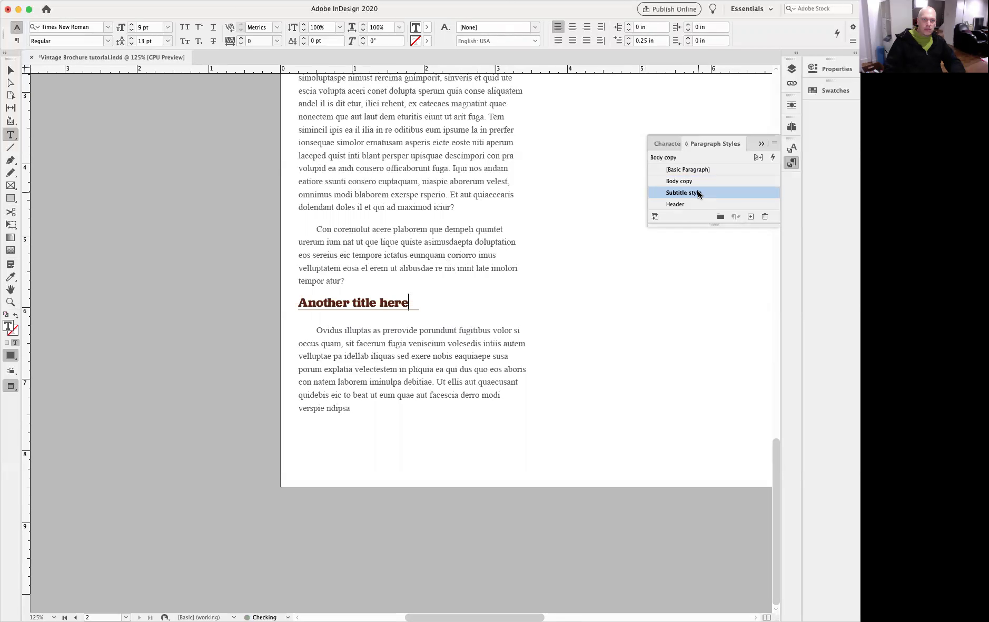
left_click(503, 258)
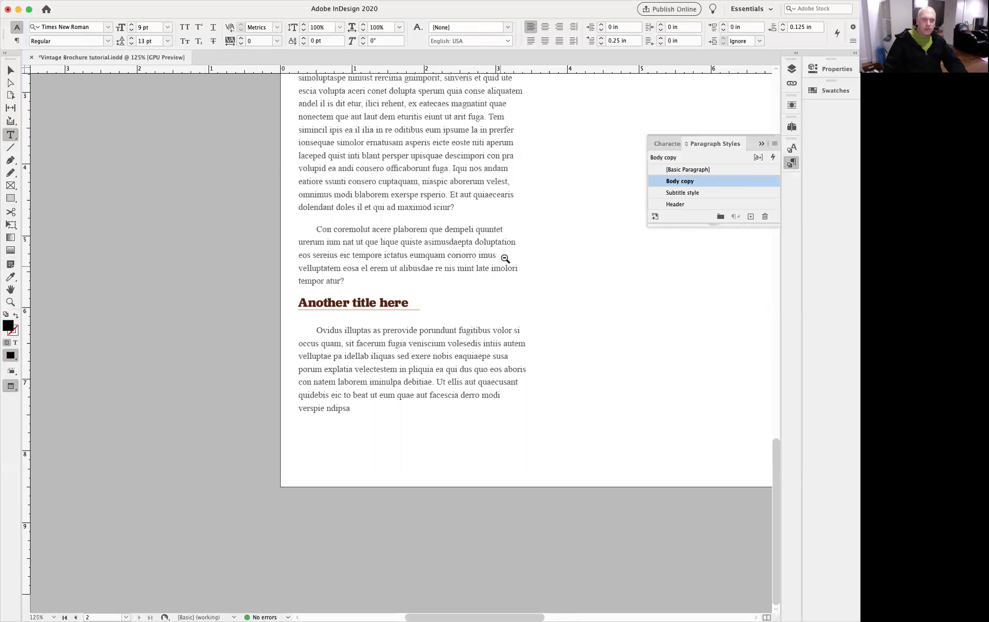
- Leave Preview mode to show the page's guides and hidden characters, with the text frame deselected
key("super+minus")
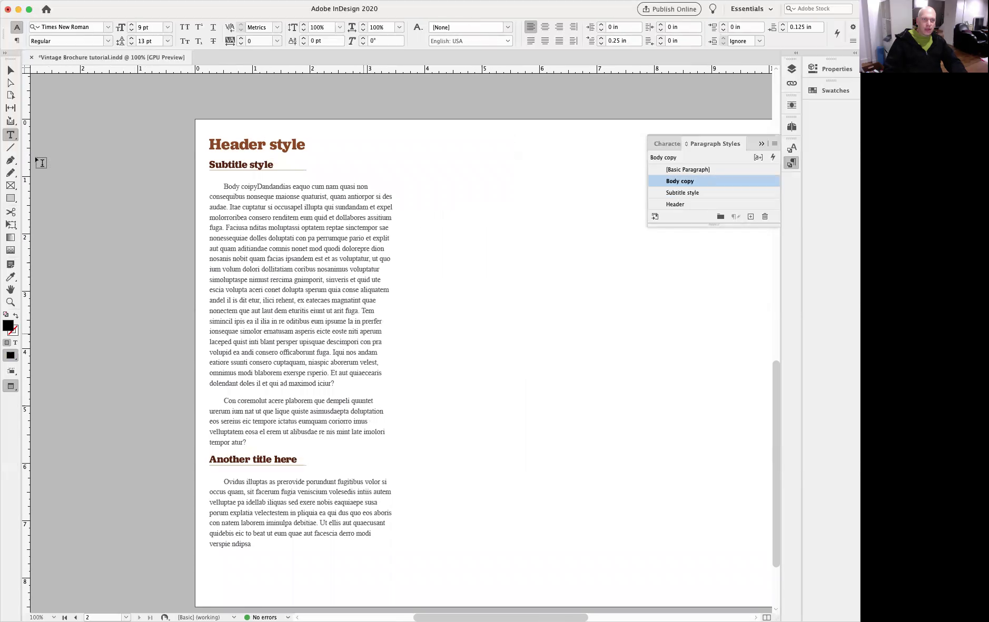
left_click(10, 70)
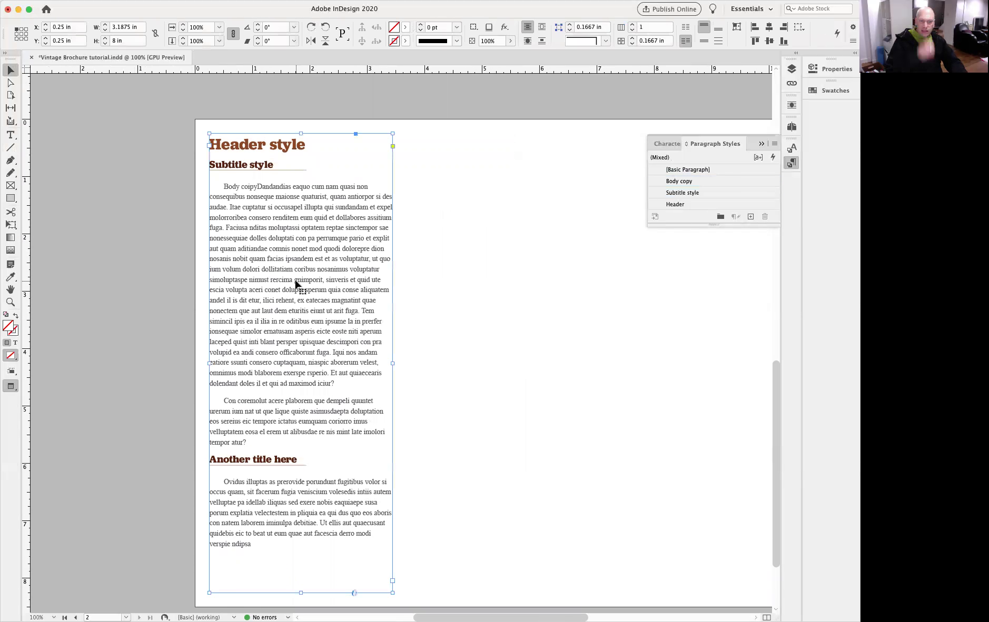
left_click(133, 356)
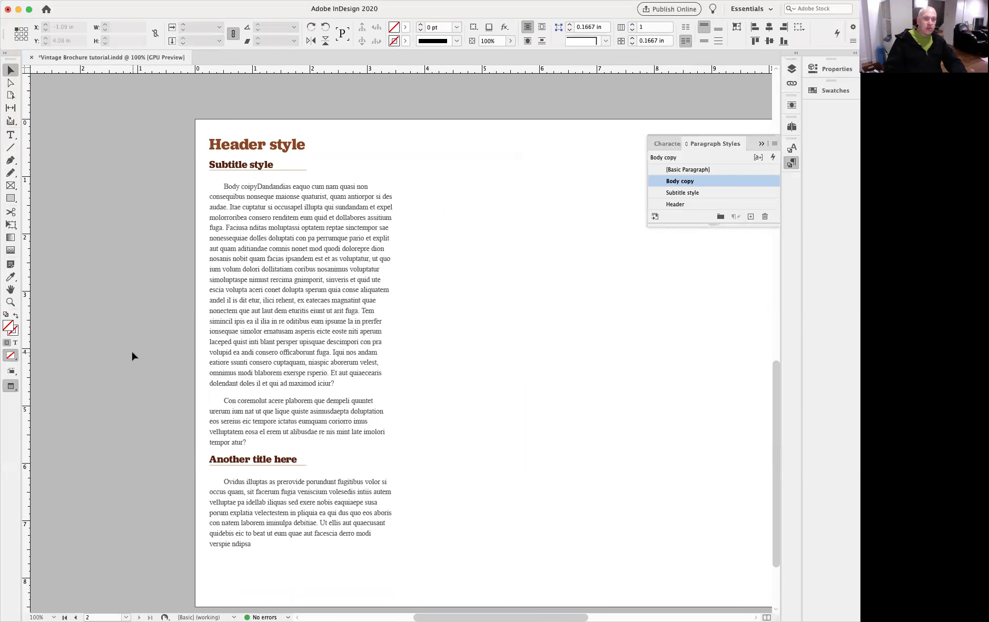
key("w")
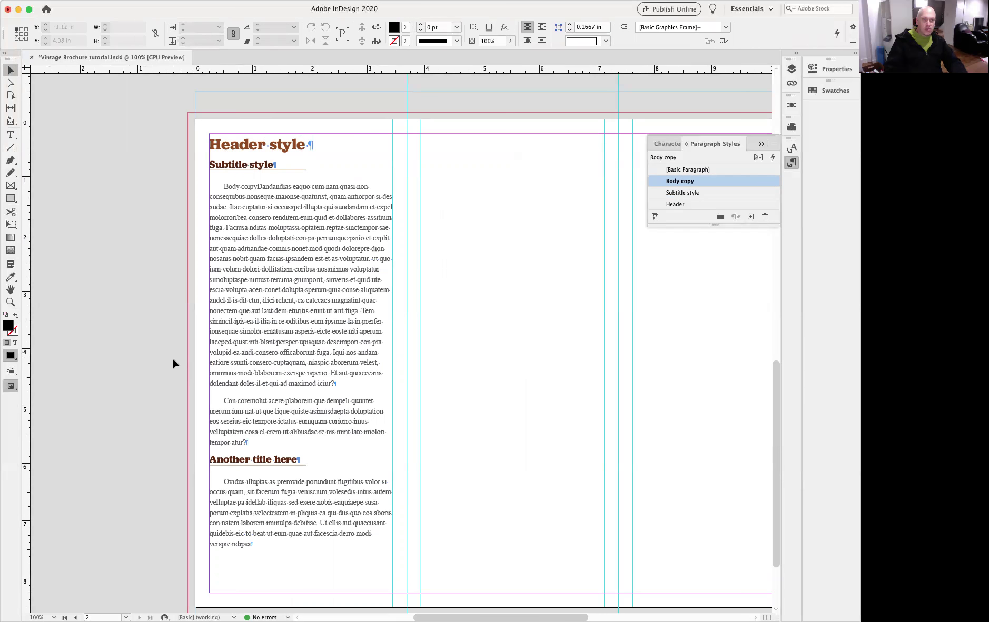
left_click_drag(442, 319, 384, 309)
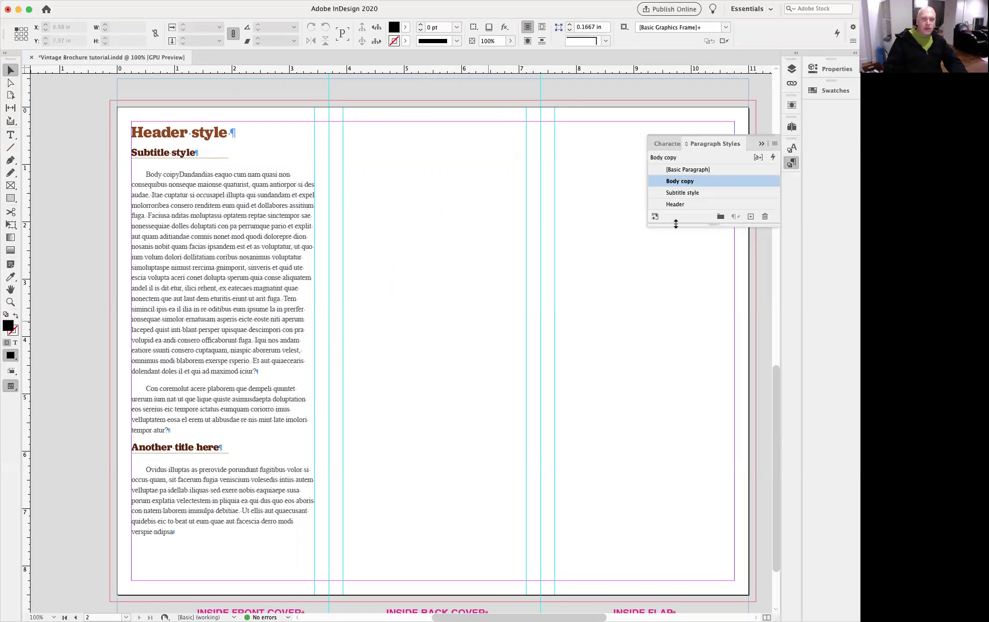
double_click(709, 181)
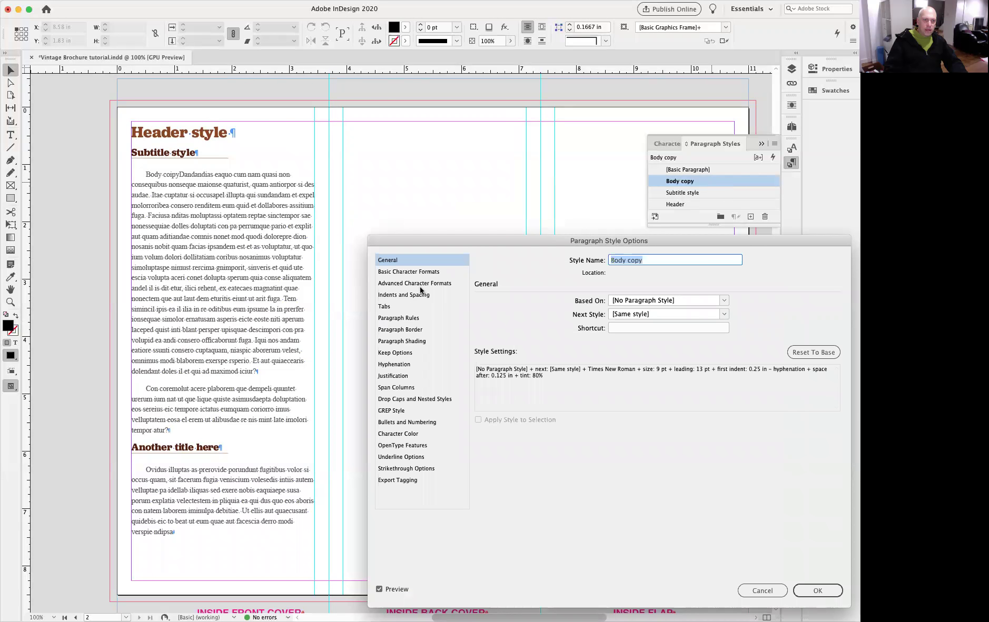
left_click(762, 591)
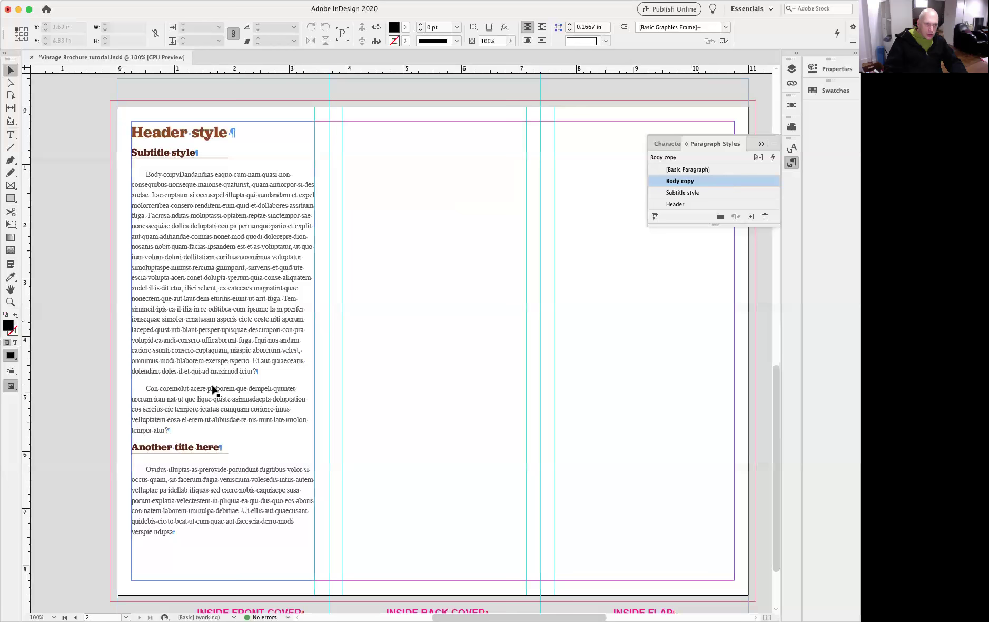
- Delete the word "tempor" from the last line of the paragraph above "Another title here"
double_click(159, 431)
double_click(142, 430)
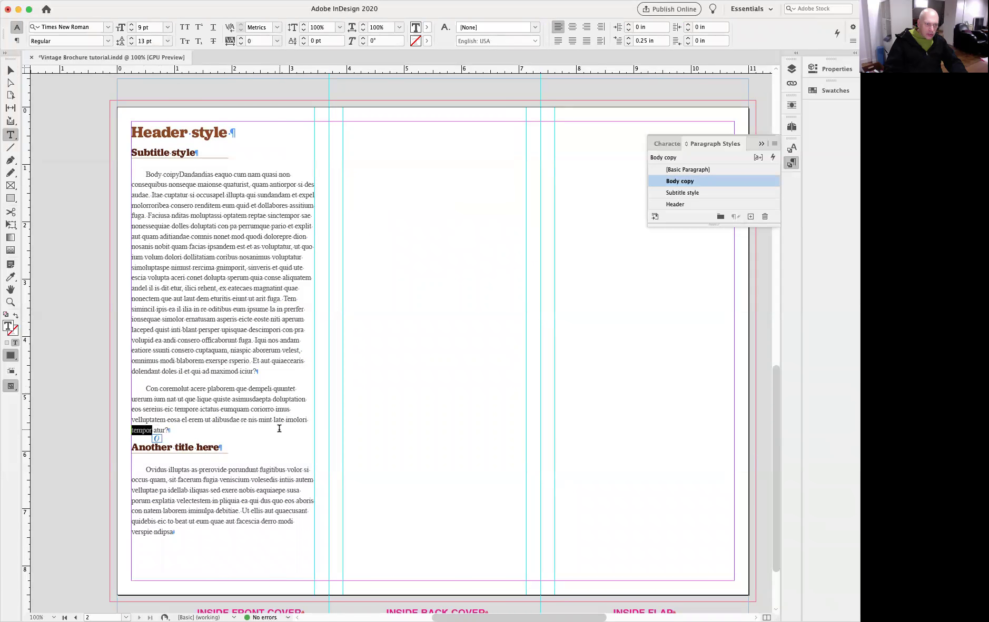
key("BackSpace")
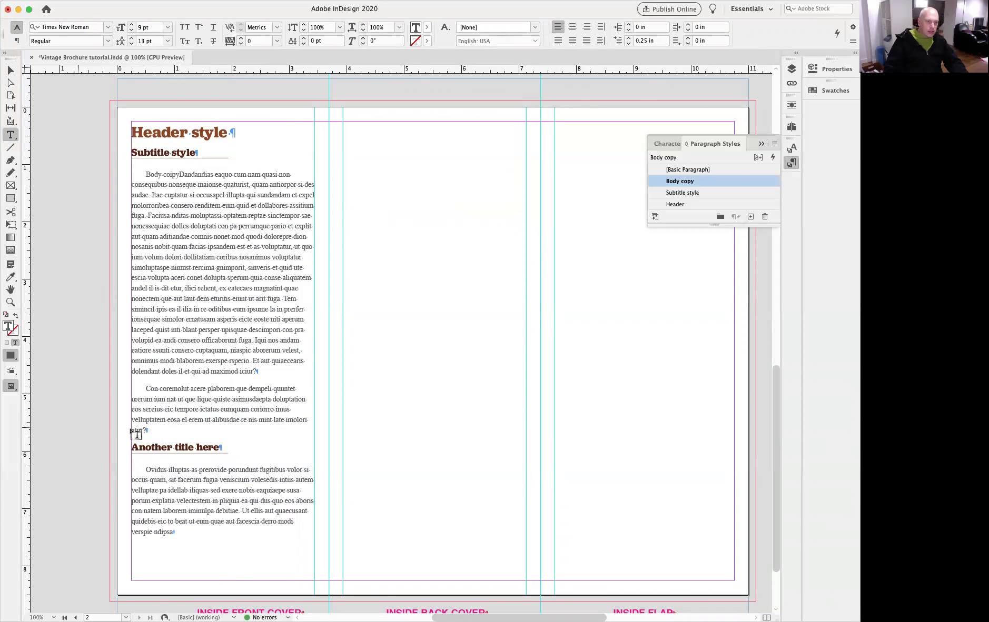
left_click(135, 433)
- Examine the single-word last line and the paragraph end above "Another title here" up close
left_click_drag(115, 391, 204, 535)
left_click(129, 545)
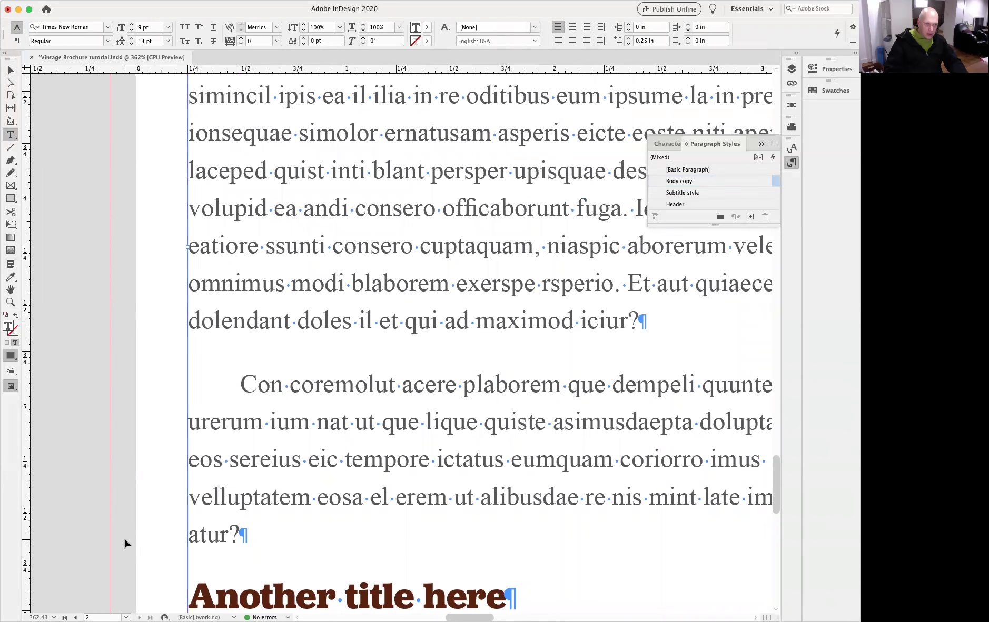
key("super+minus")
key("super+minus")
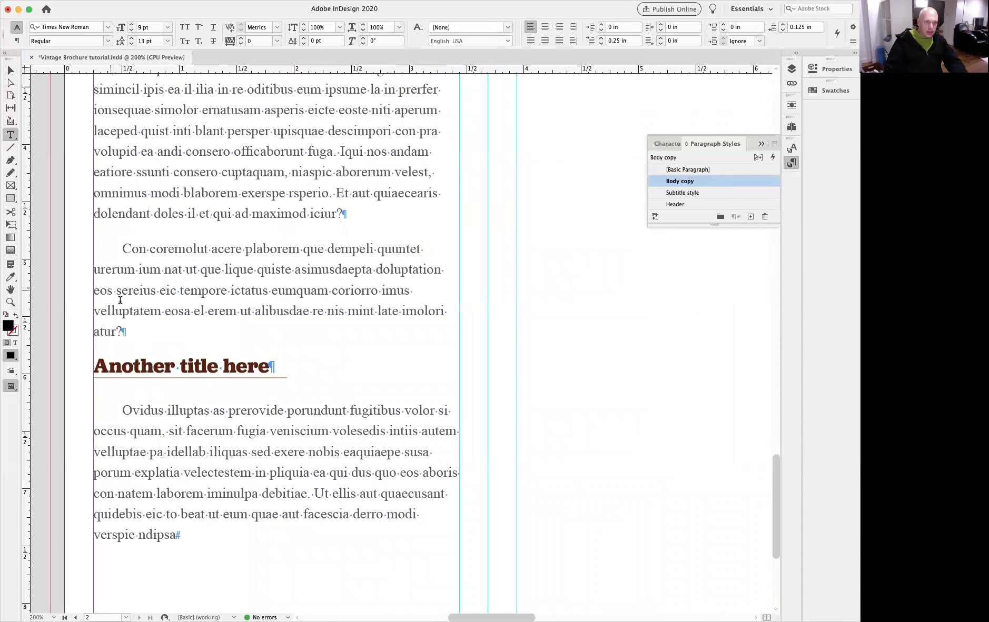
left_click_drag(138, 332, 385, 327)
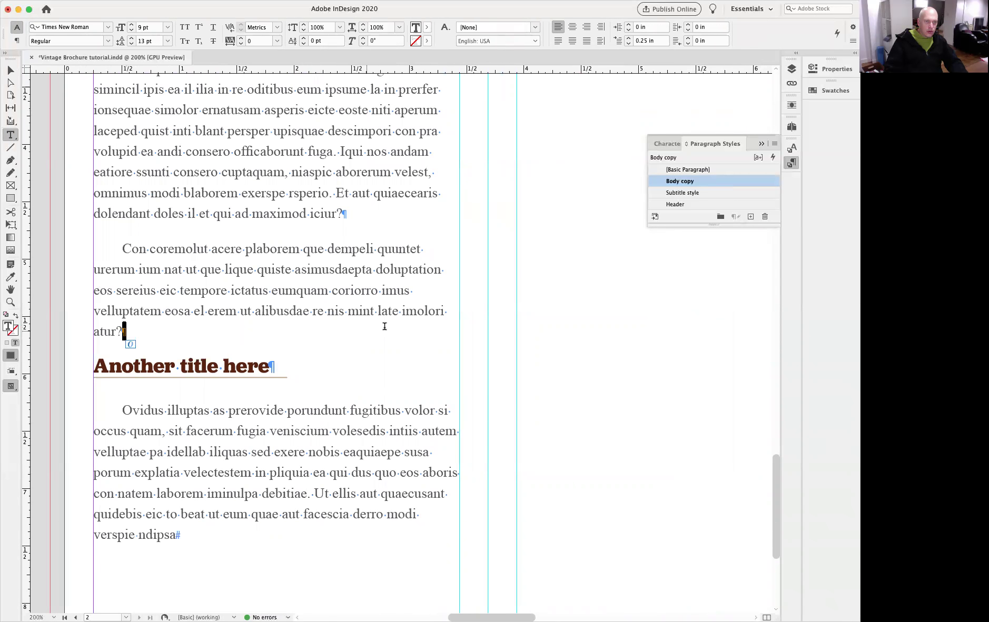
left_click(479, 382)
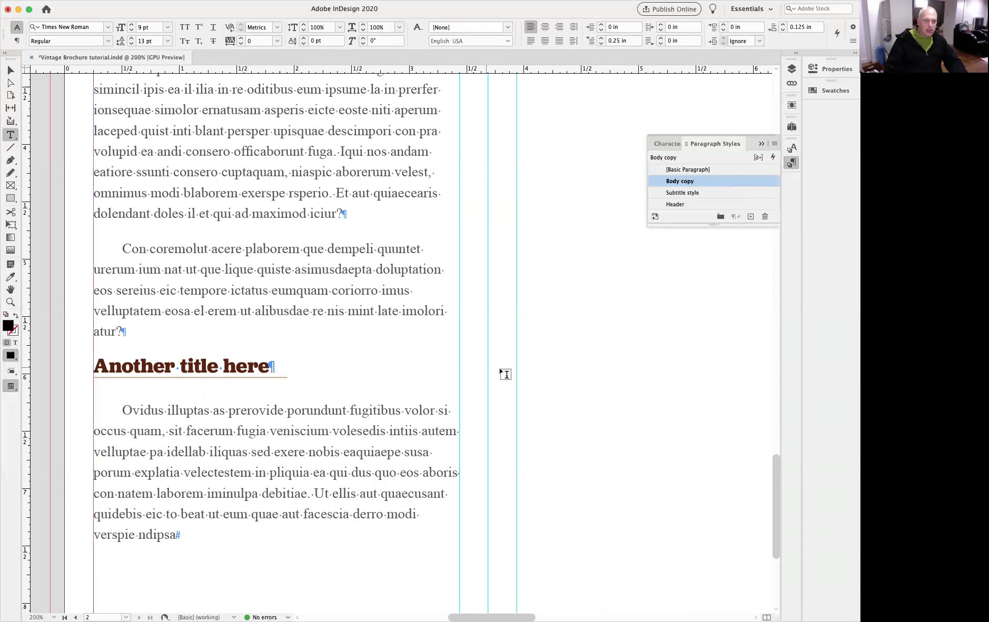
left_click(443, 363, "alt+super")
left_click(443, 362, "alt+super")
scroll(430, 293, "up", 5)
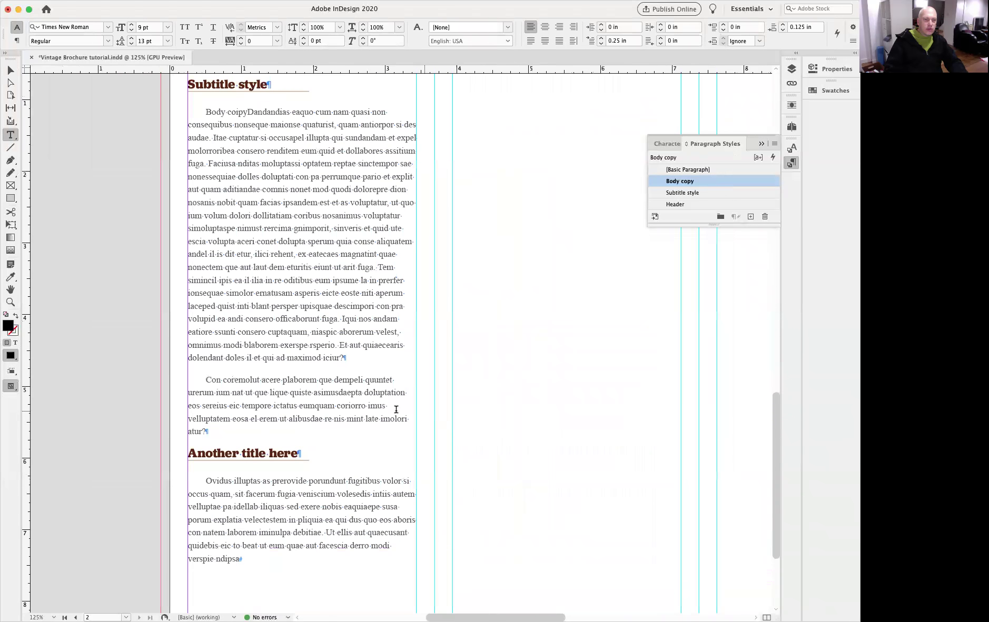
scroll(298, 395, "up", 1)
scroll(298, 395, "right", 1)
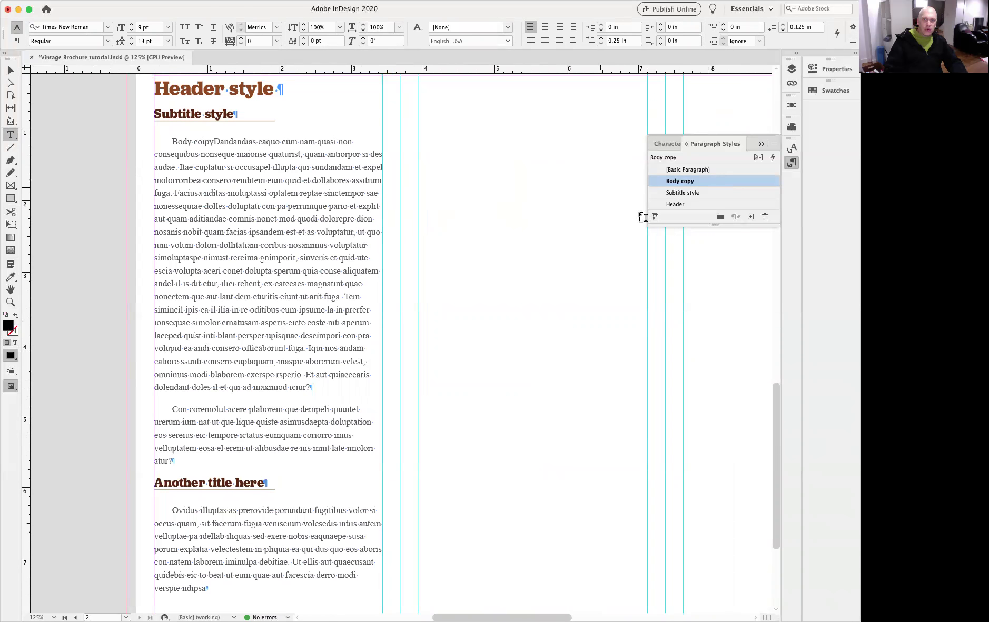
- Turn on Balance Ragged Lines in the Body copy style, comparing the text with and without it, and accept the change
double_click(706, 182)
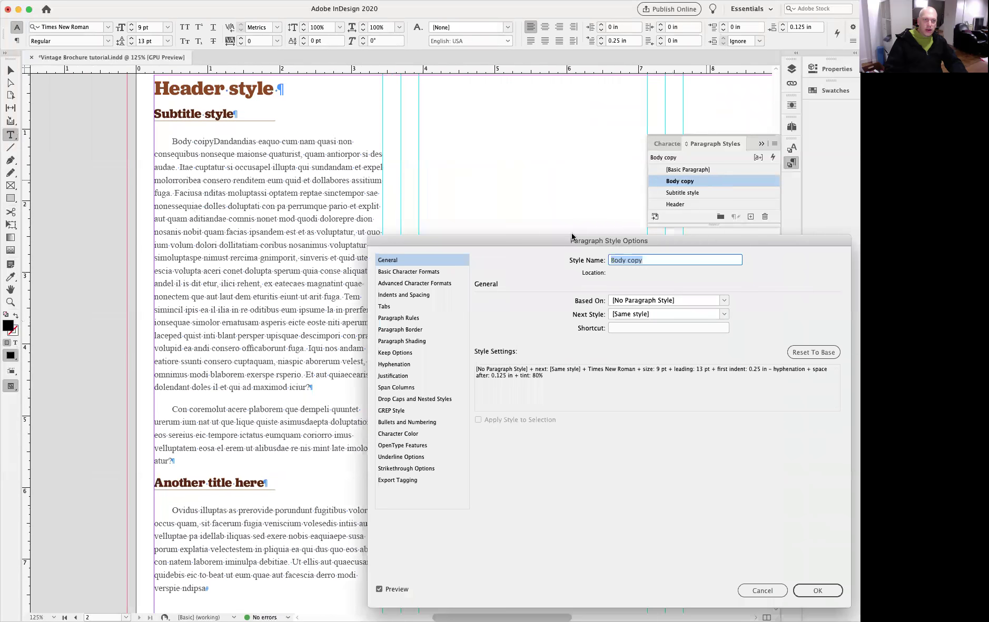
left_click(425, 296)
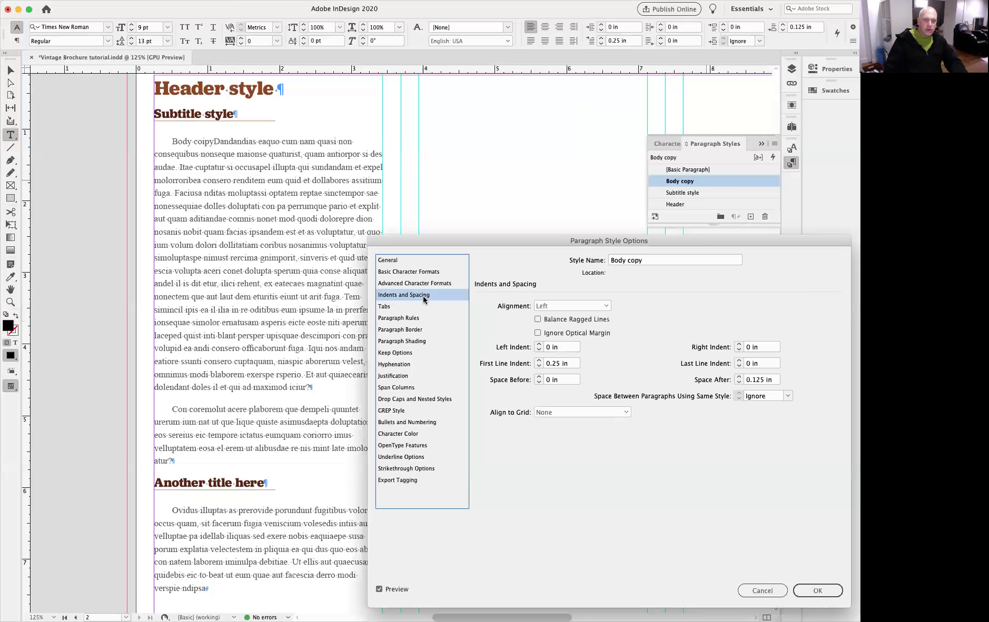
left_click(537, 320)
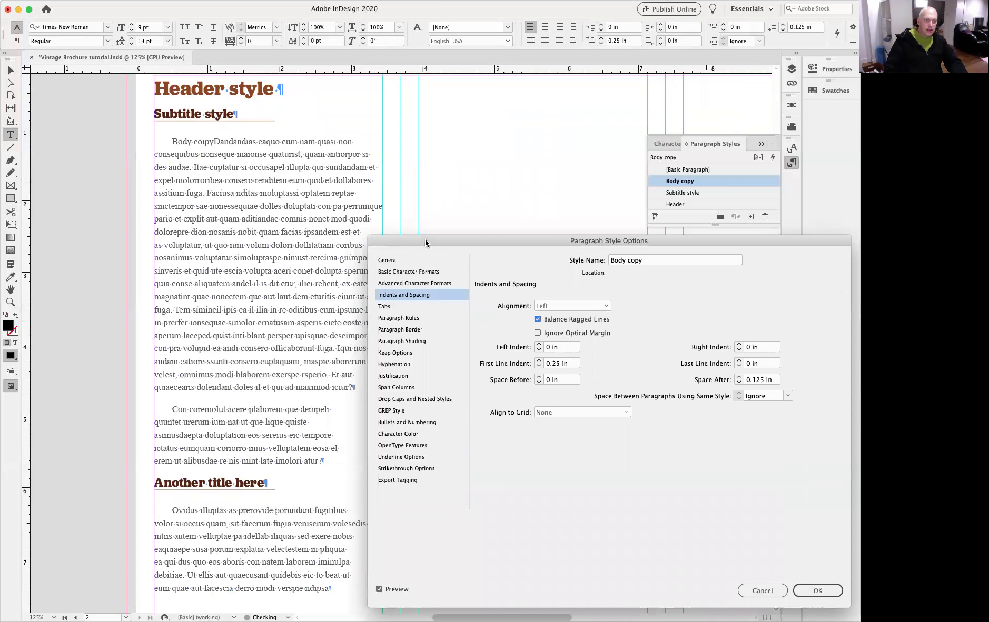
left_click_drag(425, 242, 470, 155)
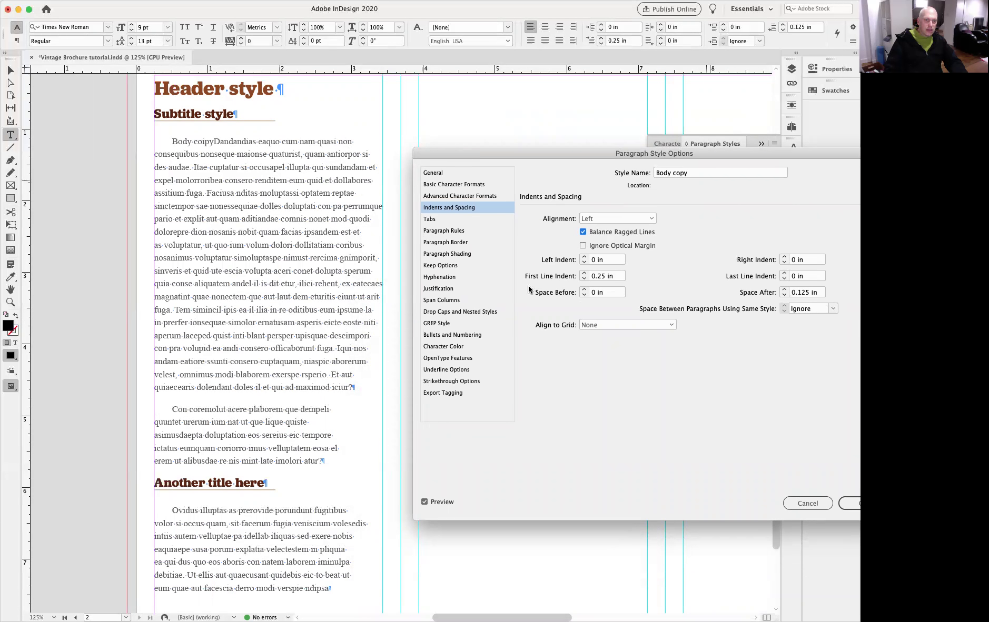
left_click(583, 232)
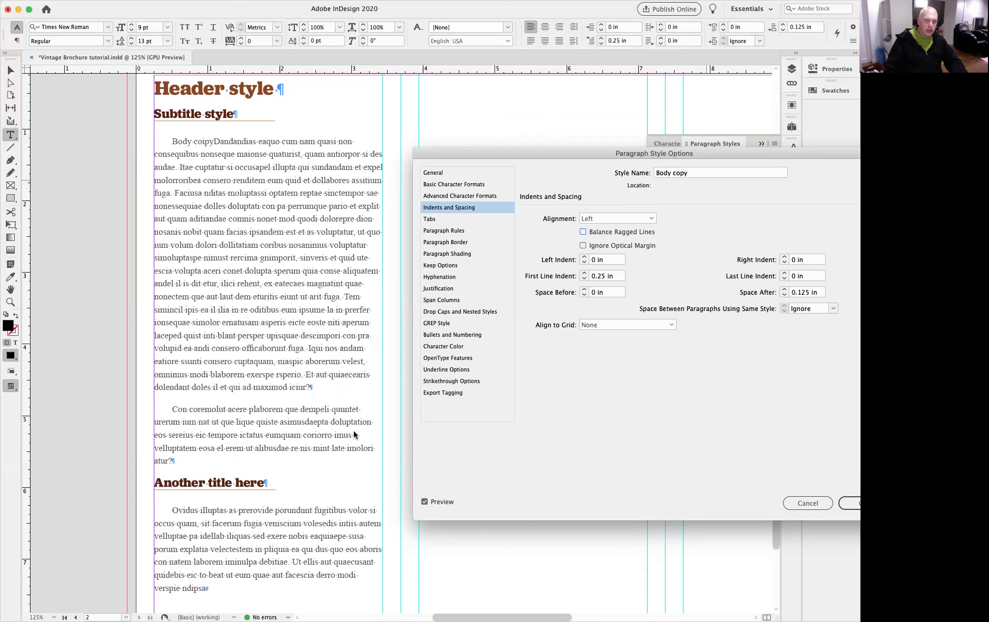
left_click(583, 233)
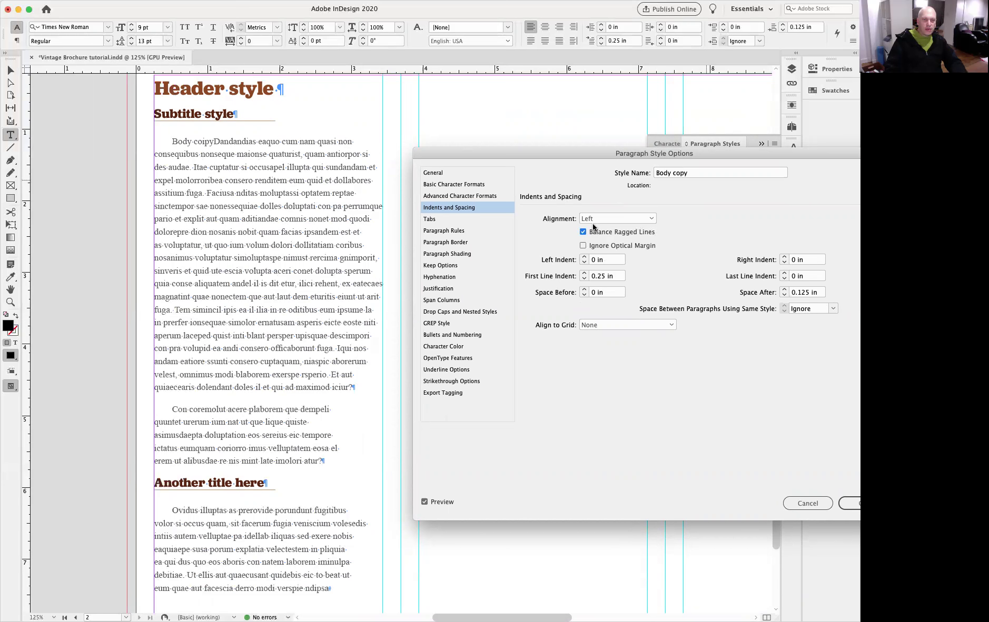
left_click(849, 503)
key("super+minus")
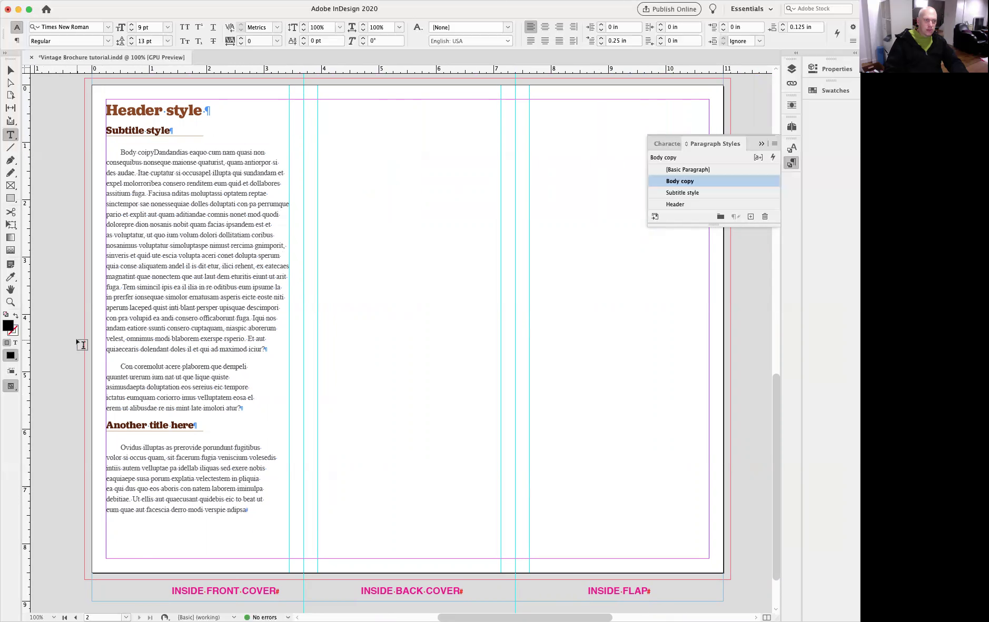
left_click(11, 70)
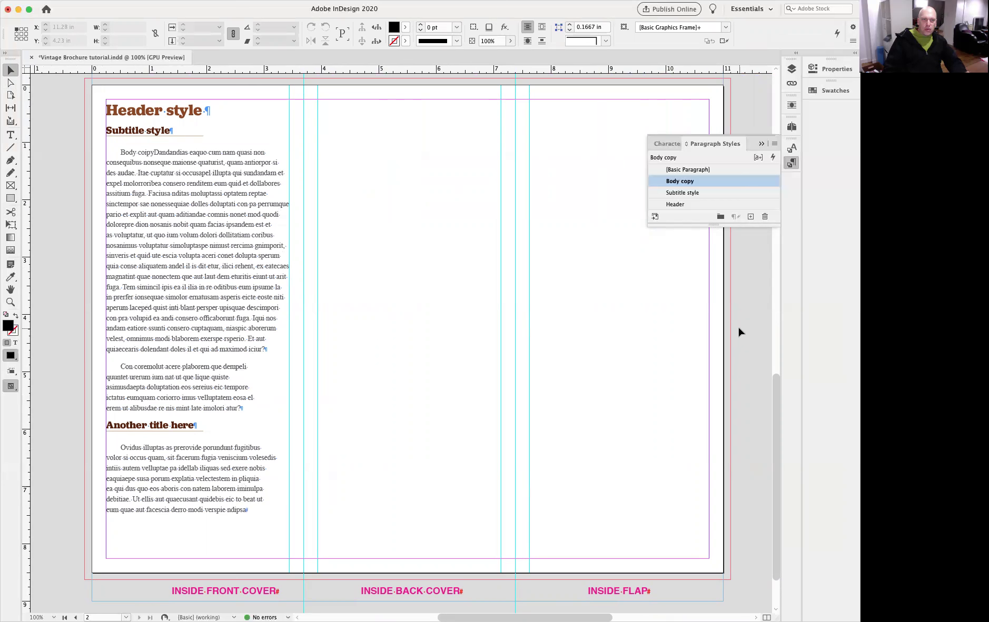
left_click(199, 265)
double_click(195, 230)
left_click_drag(178, 164, 195, 319)
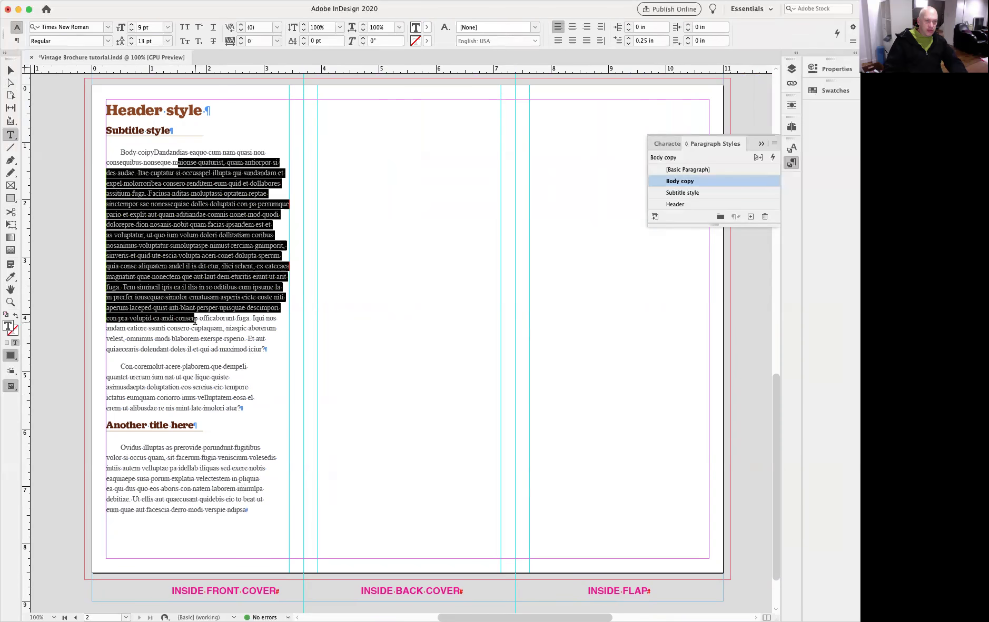
left_click(749, 402)
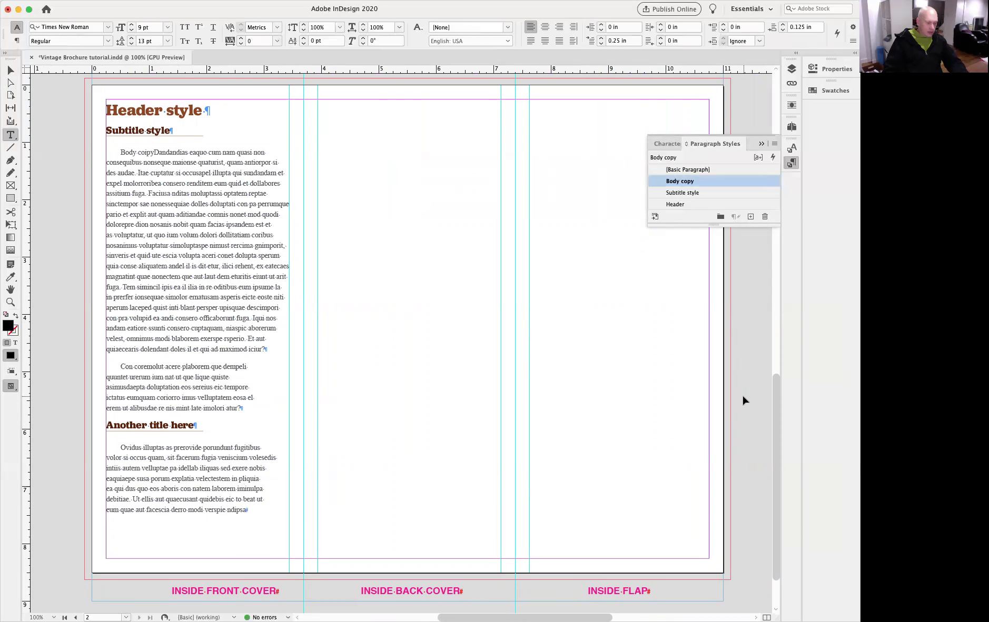
- Make the words "quam aditiandae comnis" in the first body paragraph bold
left_click(145, 192, "super")
left_click(176, 209, "super")
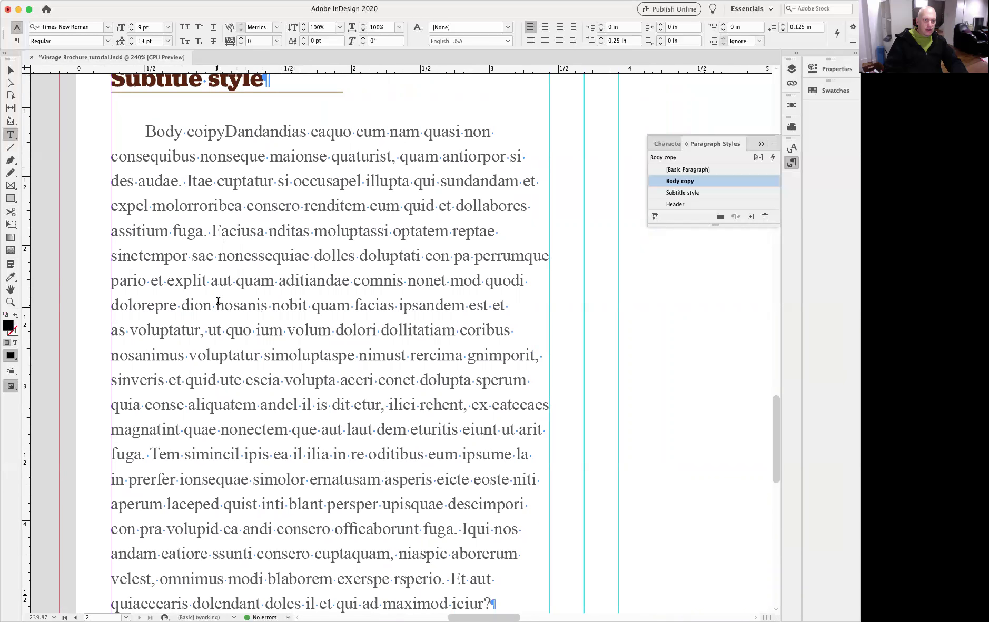
double_click(295, 279)
left_click_drag(244, 283, 404, 287)
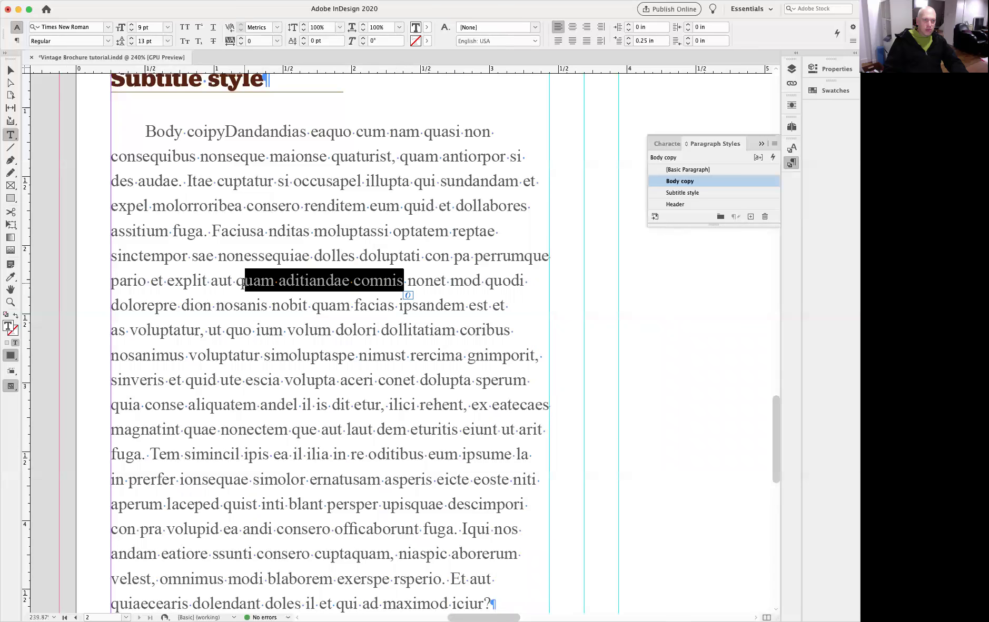
left_click_drag(237, 282, 404, 284)
left_click(108, 41)
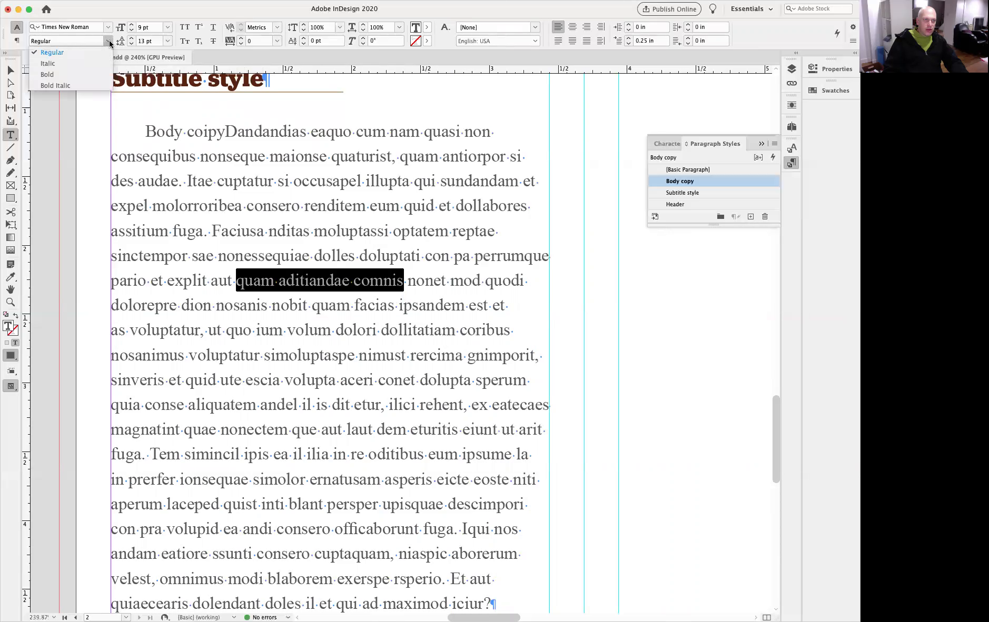
left_click(65, 76)
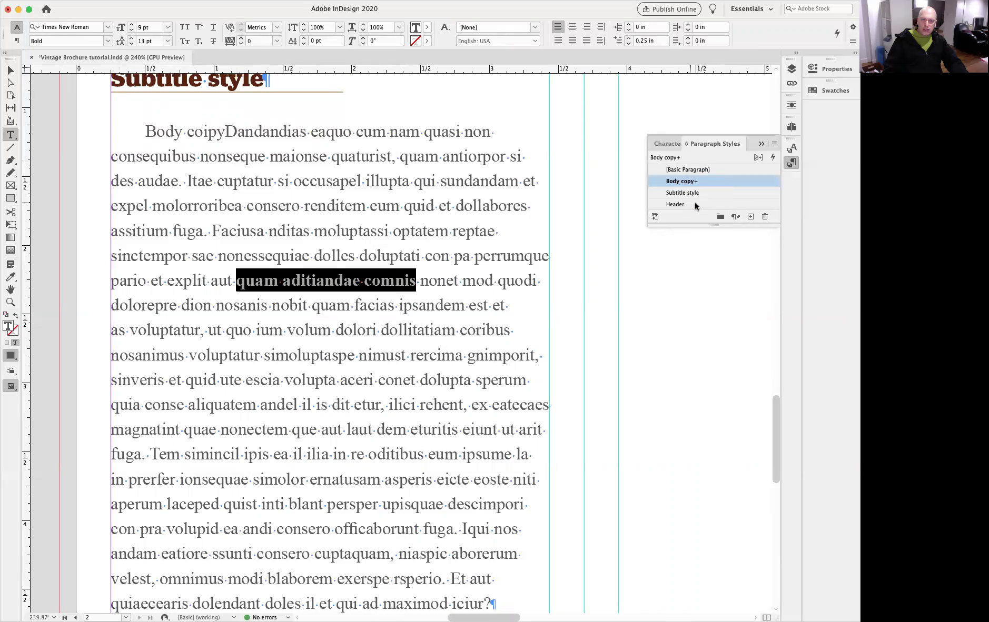
- Check the Body copy override on "quam aditiandae comnis", clear it, and undo the clearing
mouse_move(696, 183)
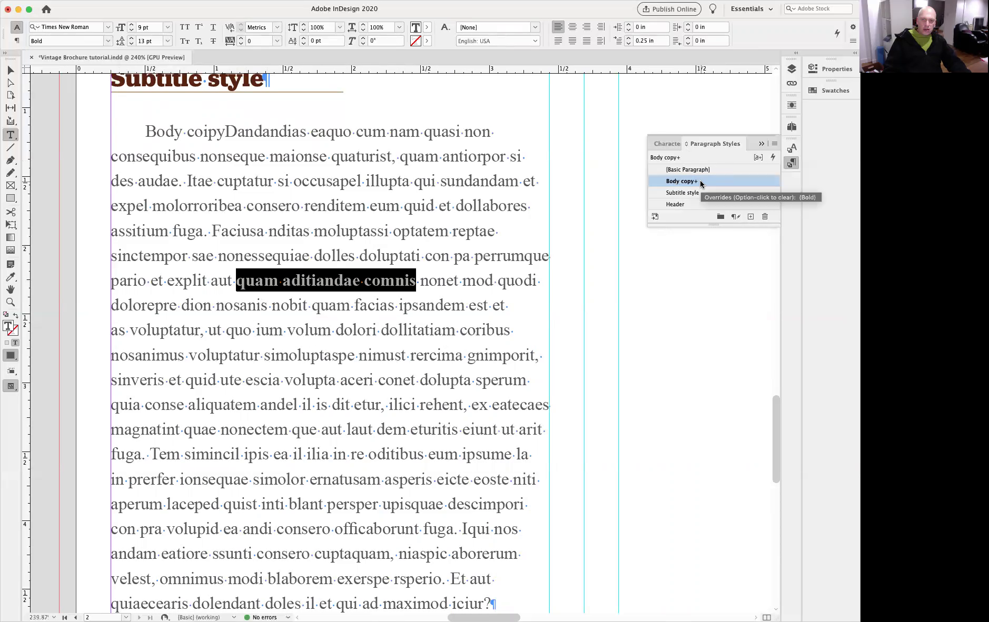
left_click(701, 183, "alt")
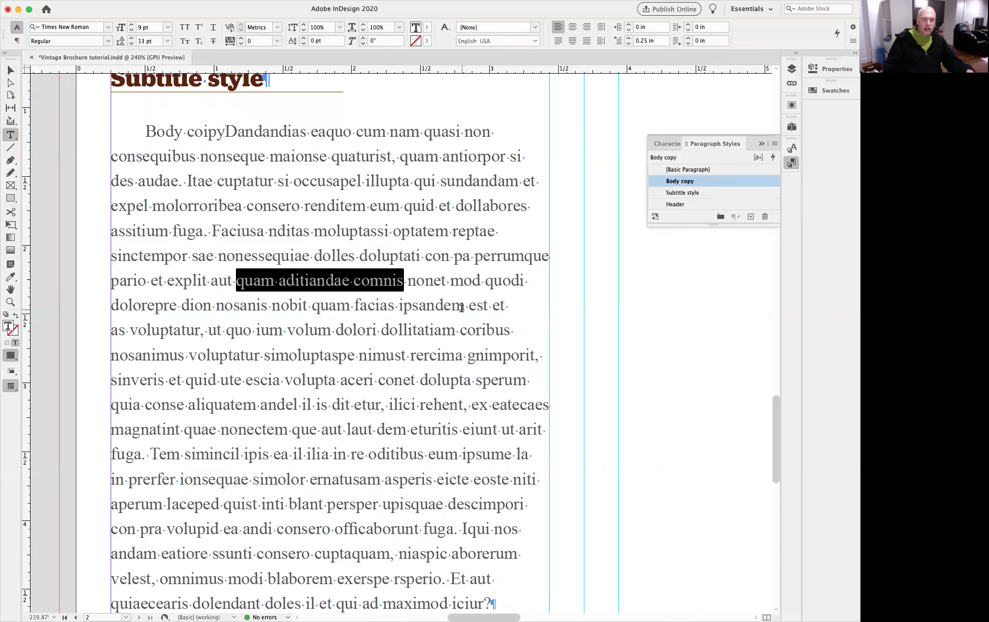
key("super+z")
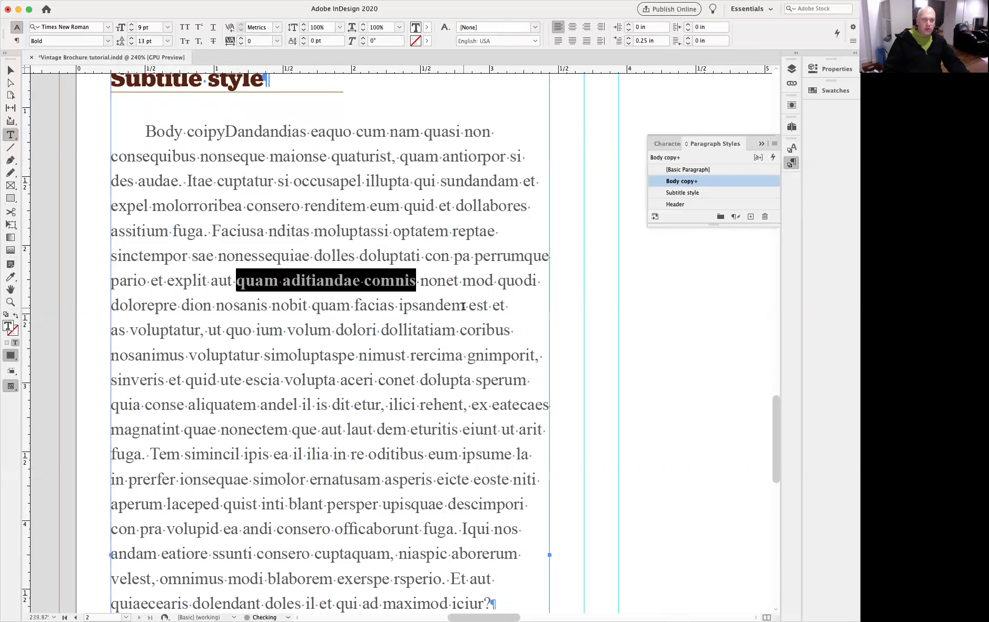
- Create a character style named "Bold copy" from the selected bold words and apply it to them
left_click(667, 143)
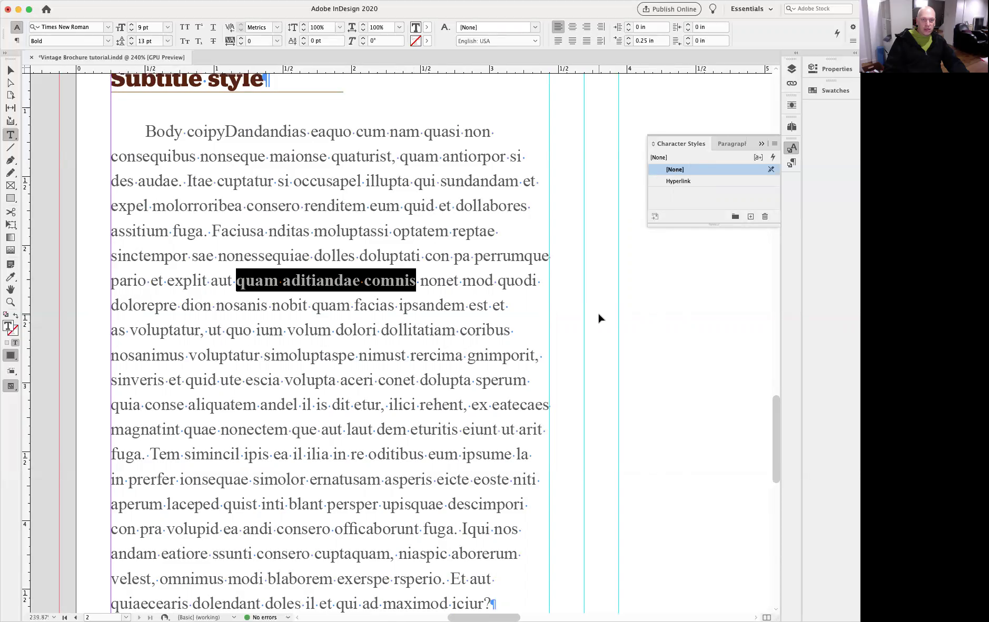
left_click(752, 218)
left_click(669, 194)
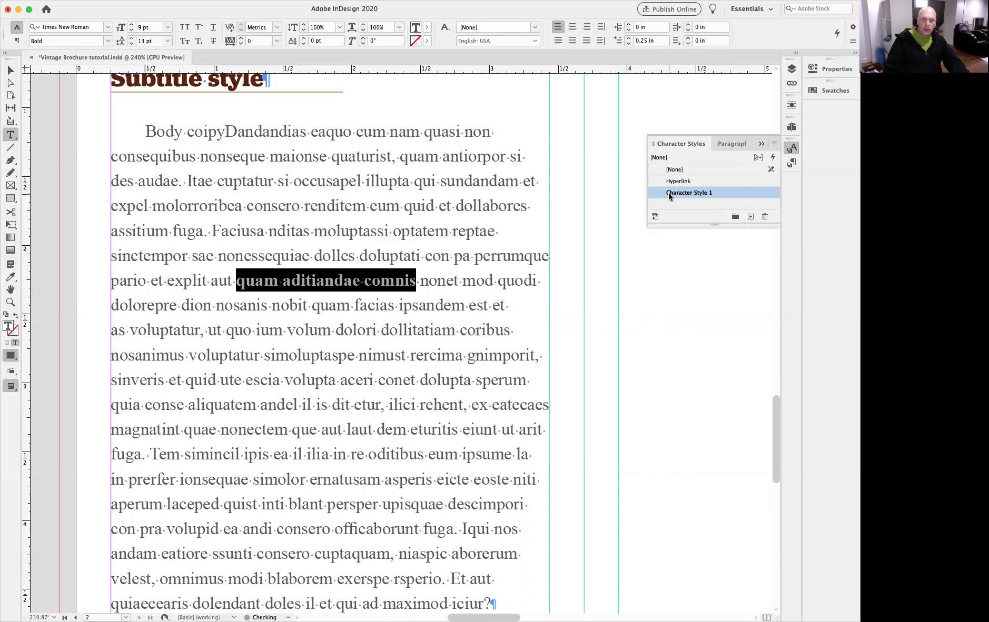
left_click(678, 194)
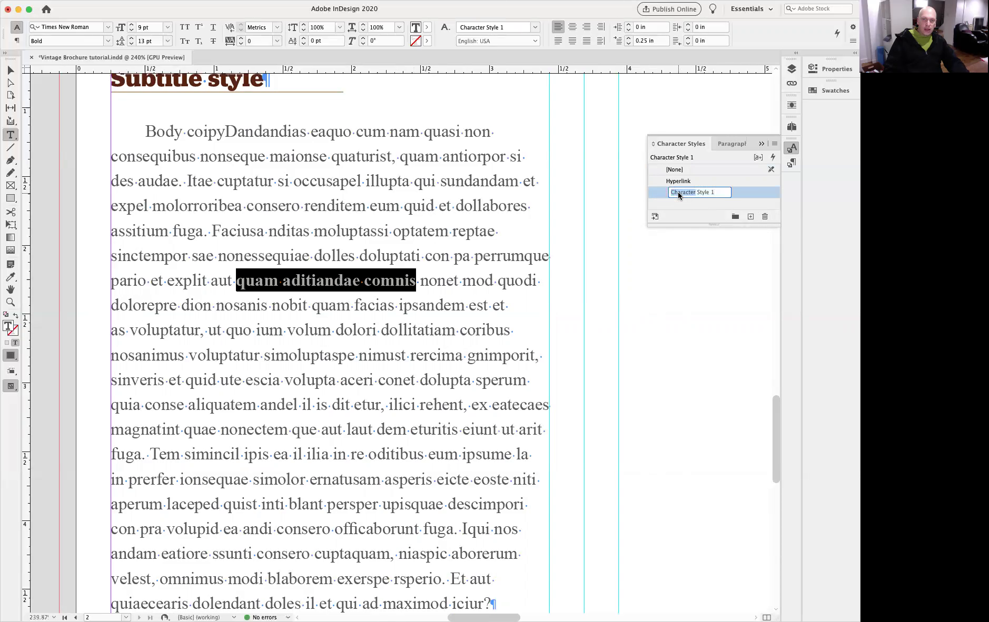
type("Bold copy")
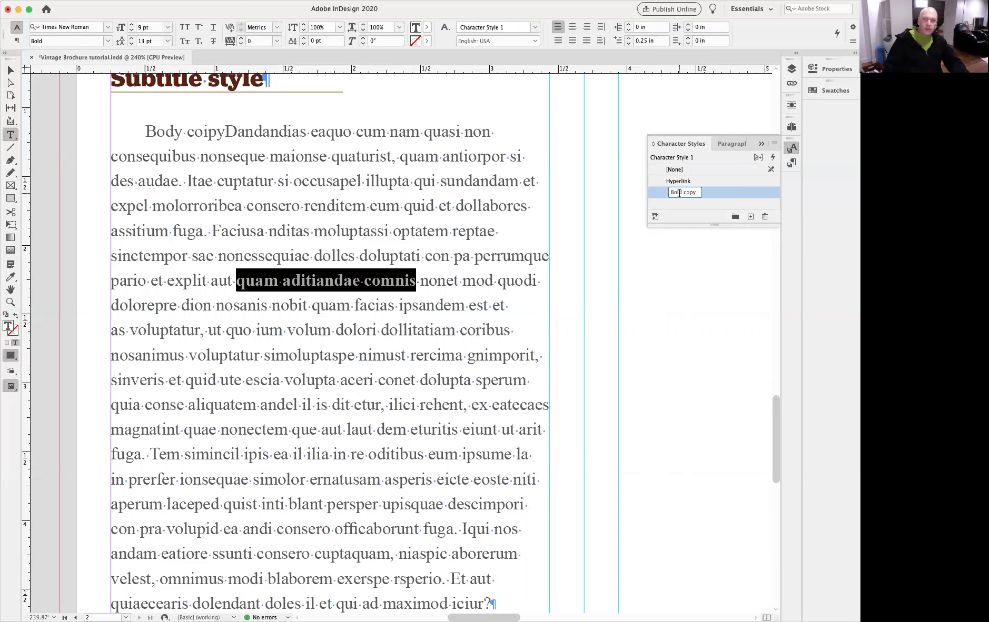
key("Return")
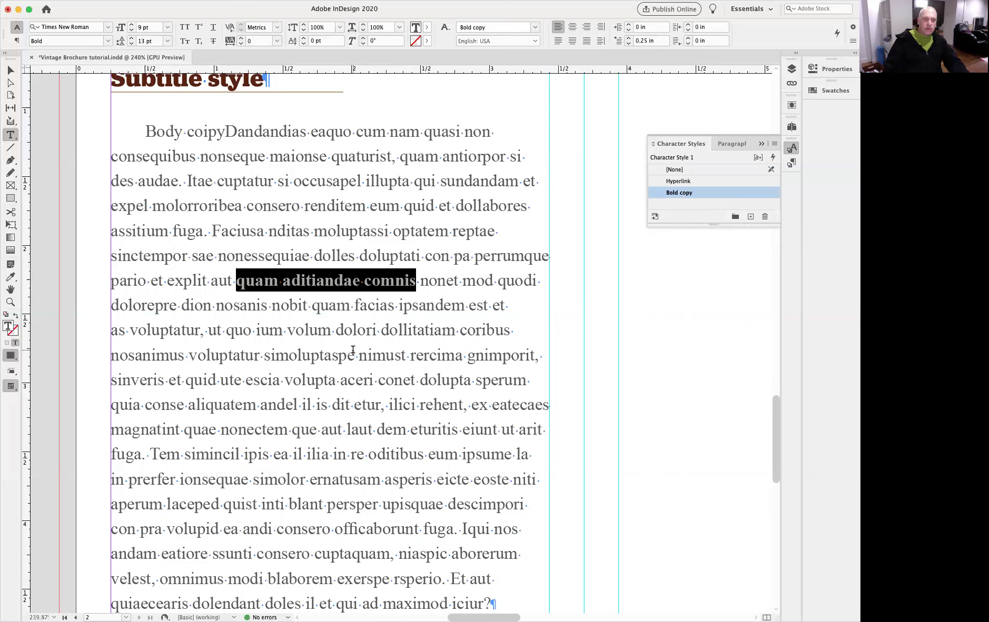
- Apply the Bold copy character style to the words "nimust" and "quaturist" in the body text
double_click(383, 357)
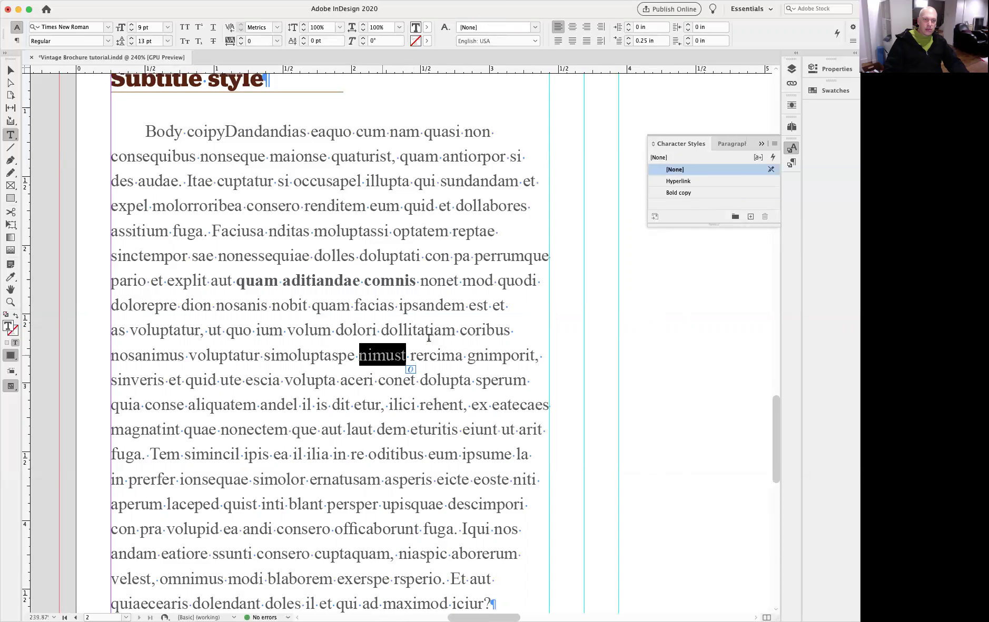
left_click(699, 194)
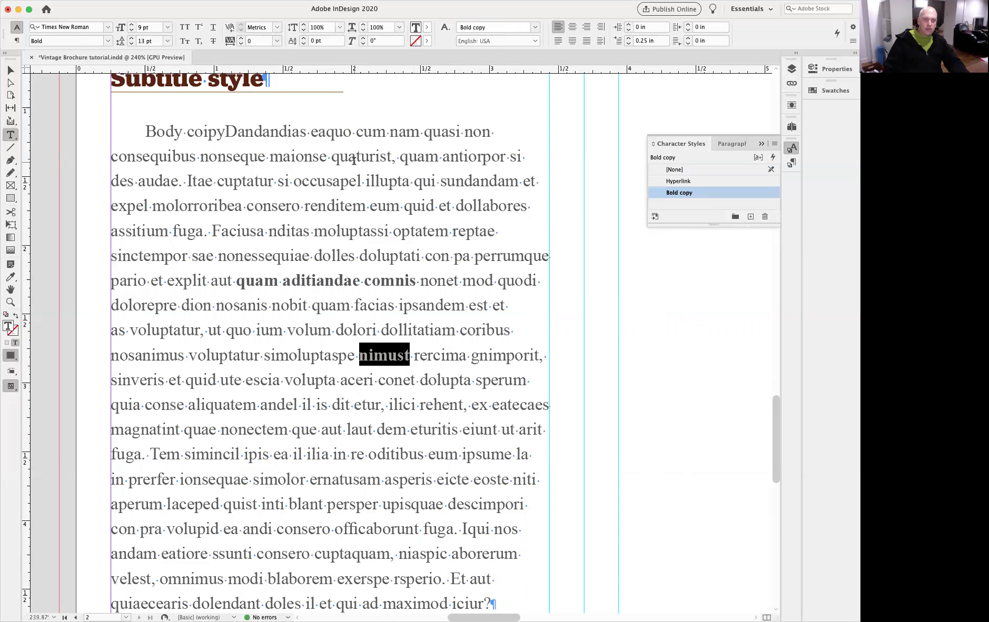
double_click(354, 158)
left_click(693, 193)
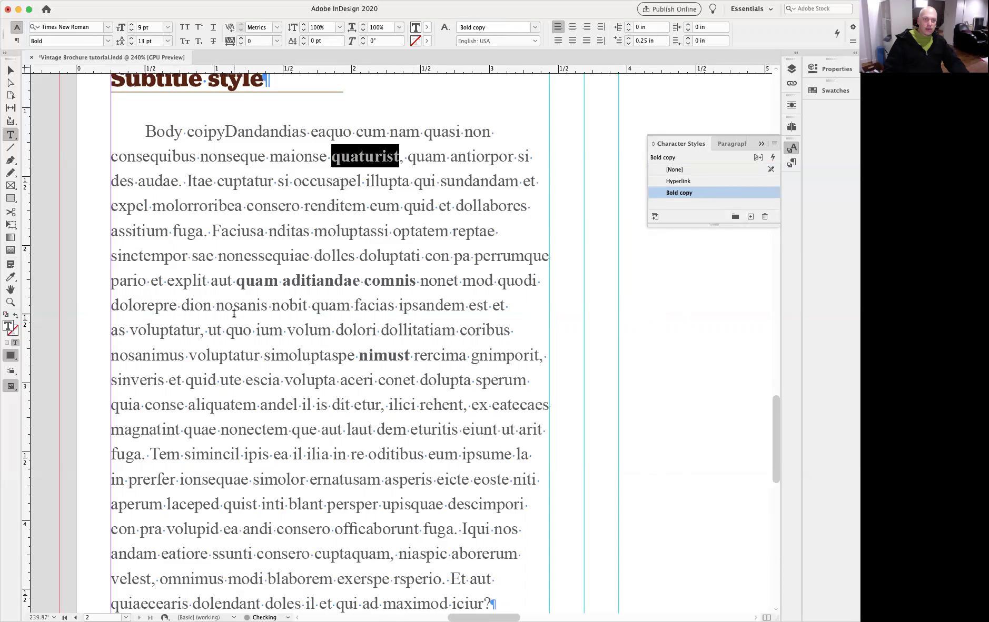
- Set the word "voluptatur" after "as" in the first body paragraph to Italic
double_click(167, 332)
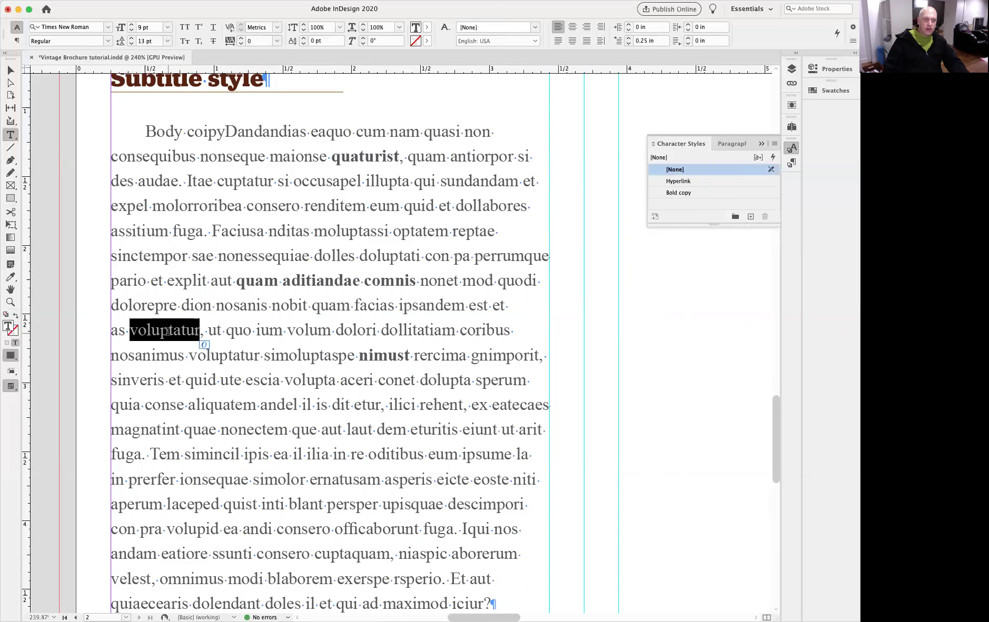
left_click(108, 41)
left_click(79, 62)
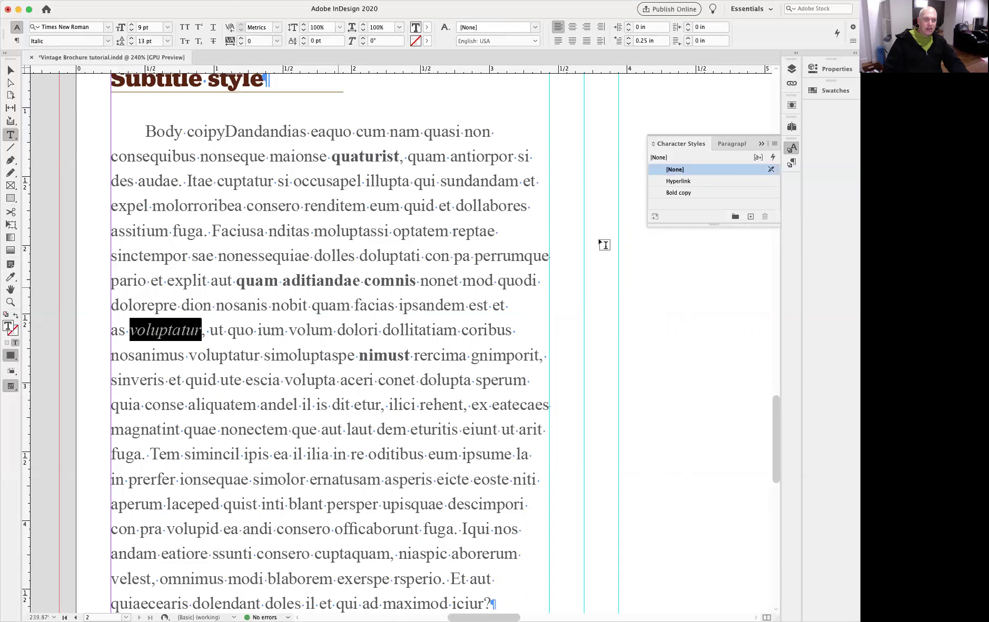
- Create a character style from the italic word "voluptatur", open its options and name it "italic"
left_click(749, 217)
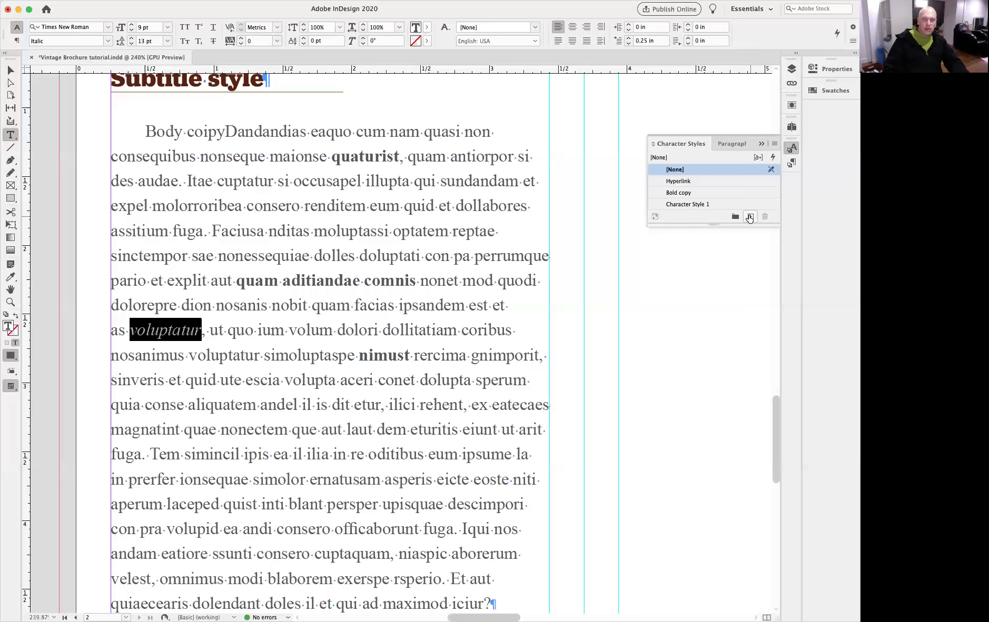
double_click(686, 205)
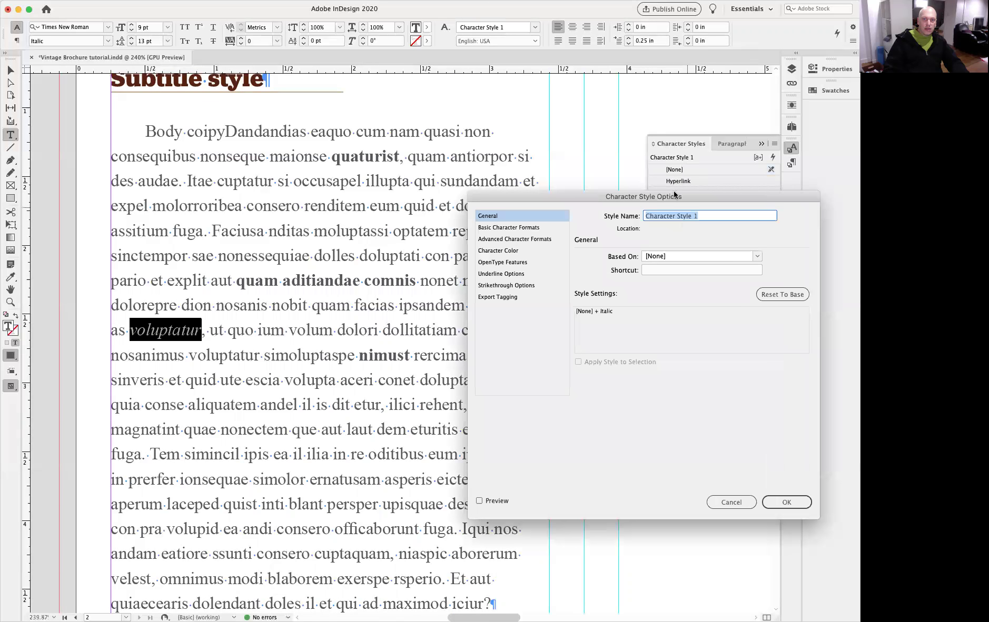
left_click_drag(674, 195, 450, 265)
type("italic")
left_click_drag(279, 268, 410, 273)
- Give the italic style the character color C=31 M=76 Y=100 K=29 from Colorful_Theme, enable the preview and accept
left_click(420, 327)
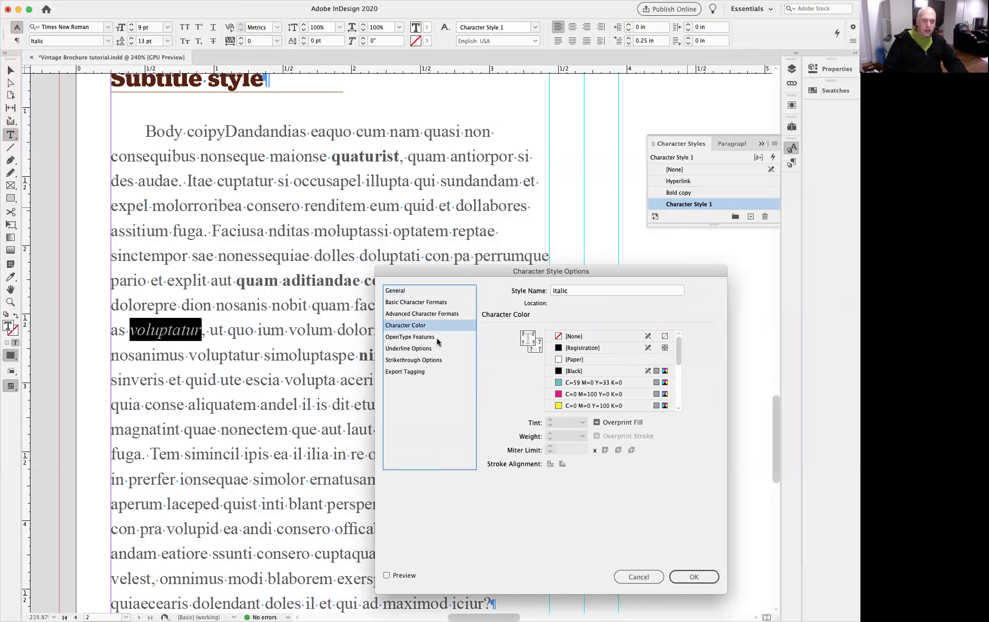
left_click_drag(679, 352, 679, 395)
left_click(604, 383)
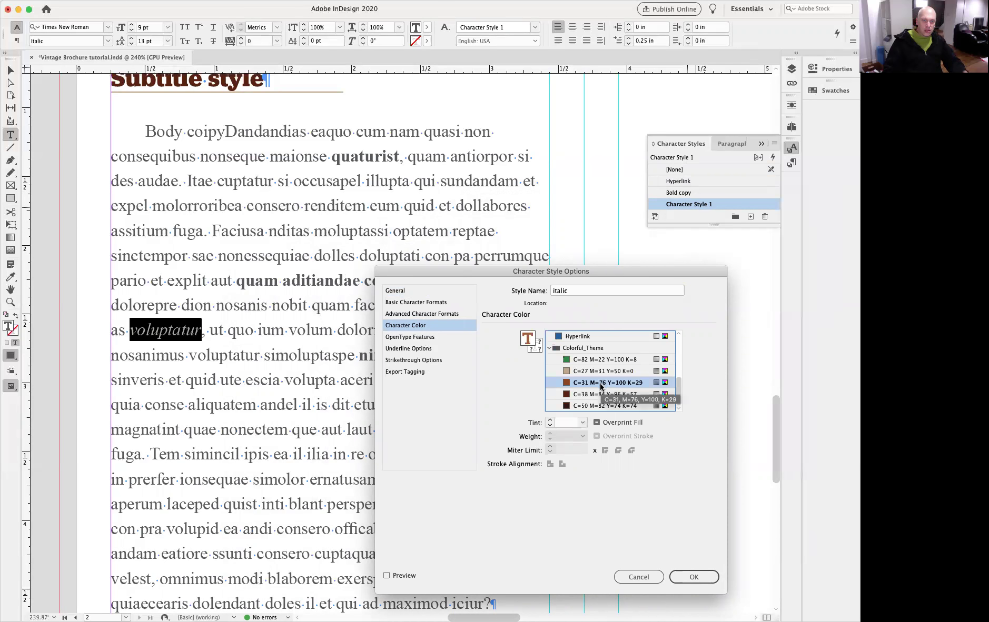
left_click(582, 422)
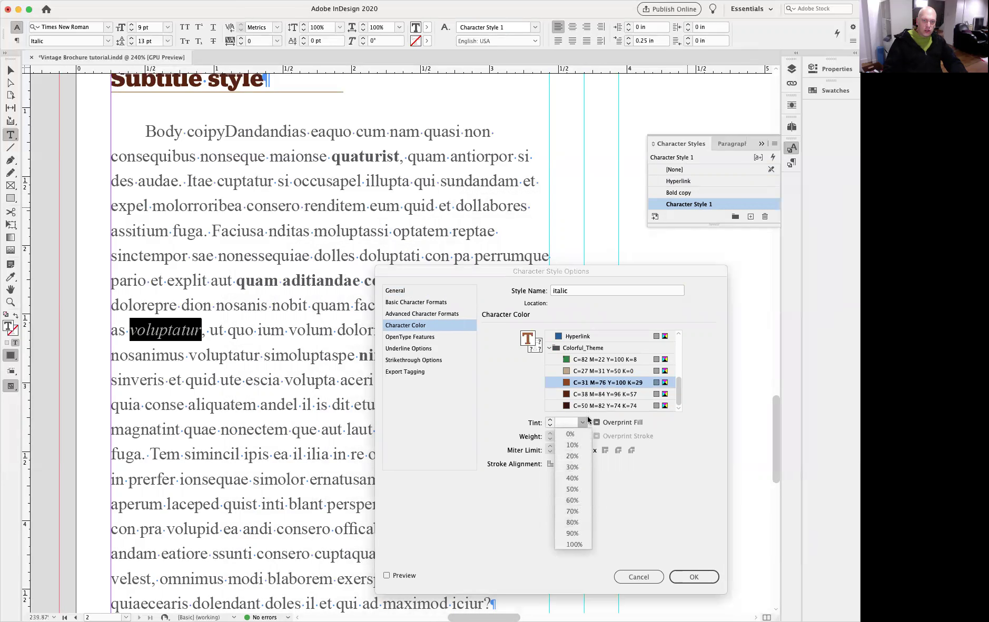
left_click(662, 493)
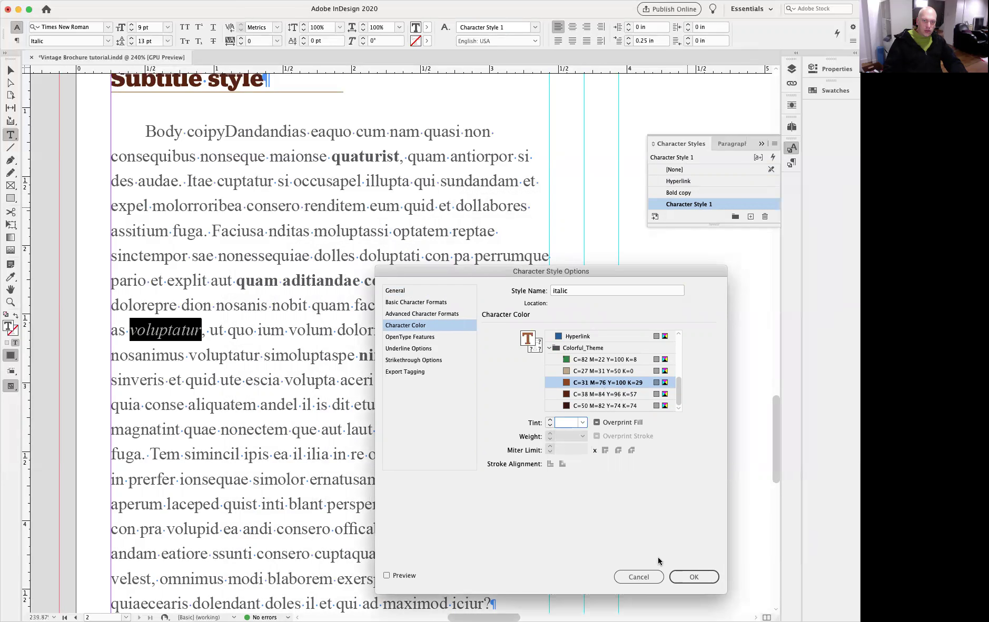
left_click(388, 576)
left_click(685, 578)
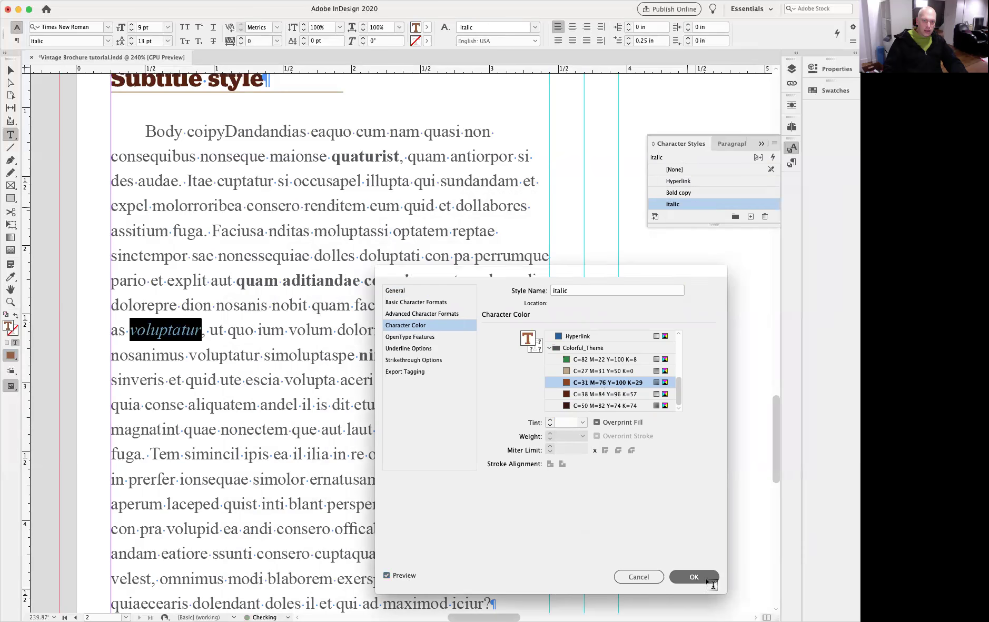
- Set the tint of the italic character style's color to 100% in its style options
left_click(73, 377, "super")
left_click_drag(151, 306, 251, 359)
left_click(250, 359, "alt")
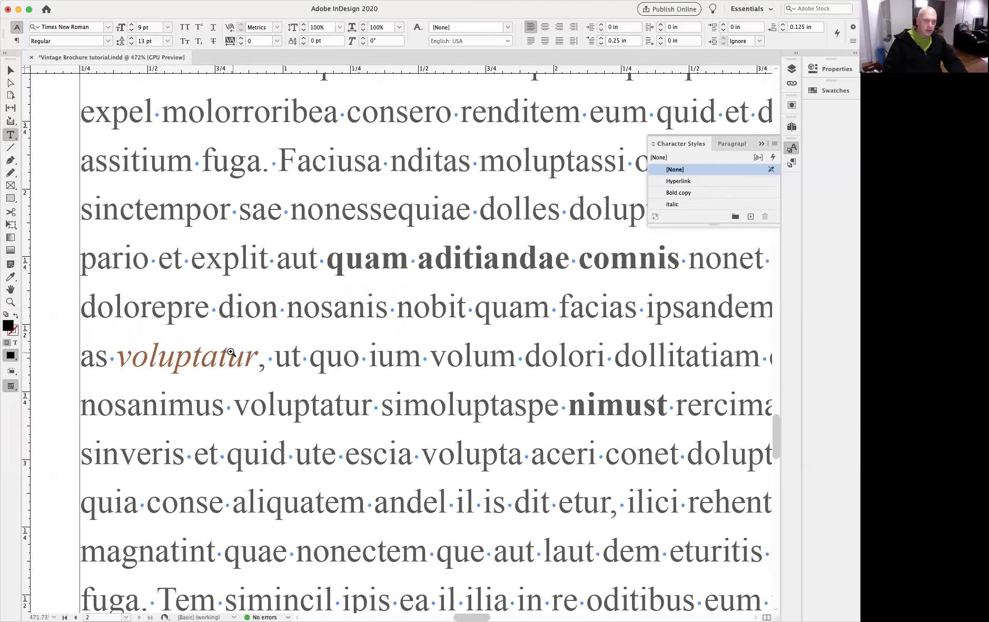
double_click(702, 204)
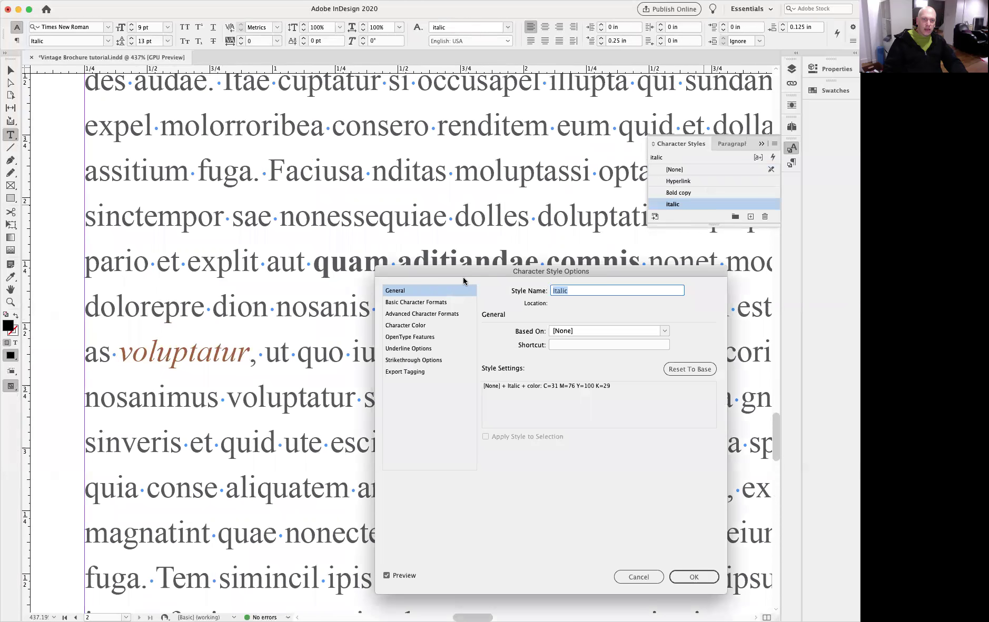
left_click(424, 327)
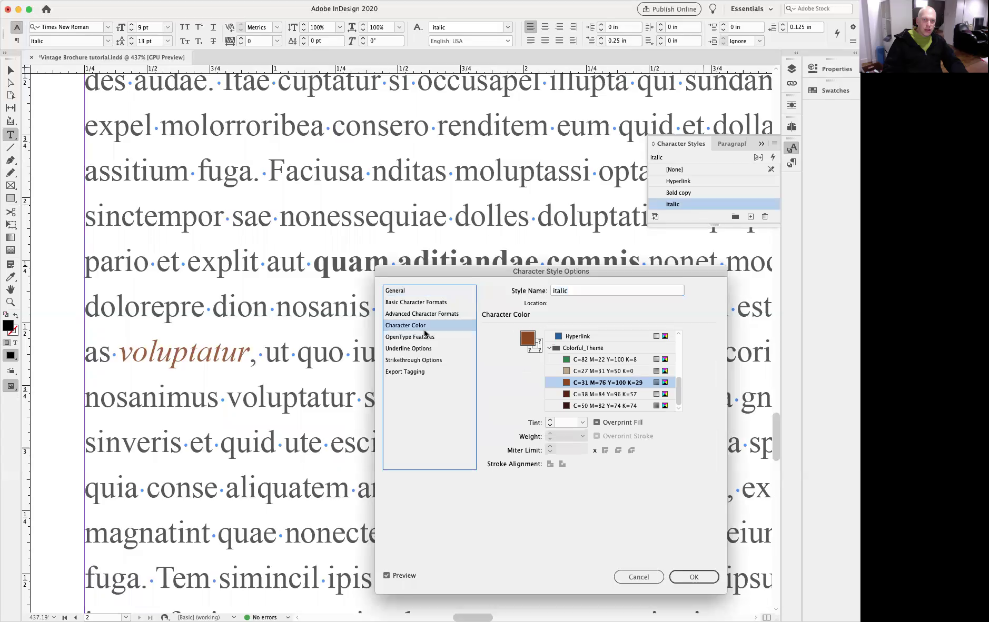
left_click(582, 424)
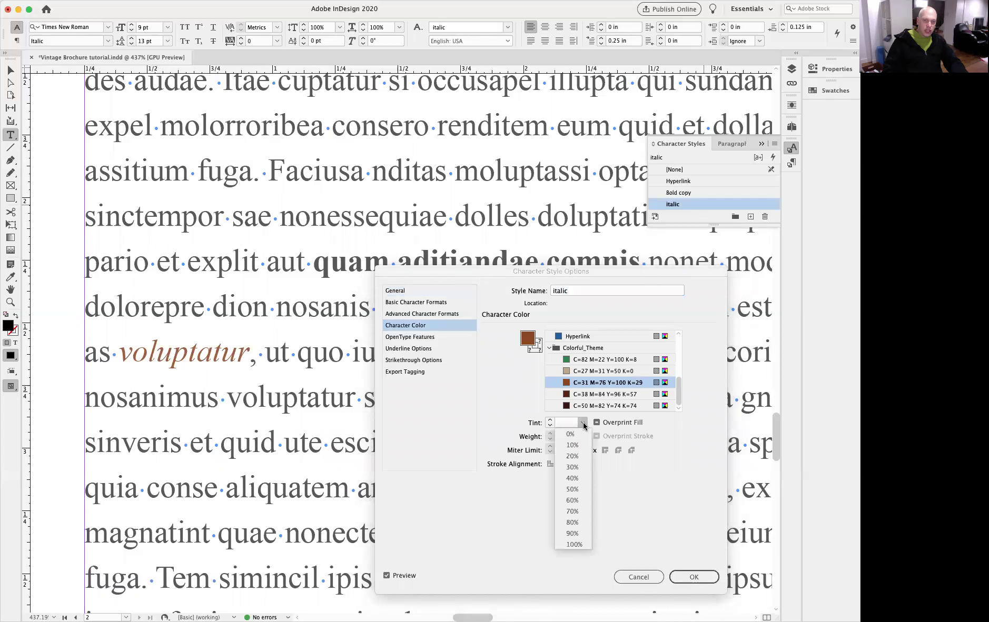
left_click(574, 544)
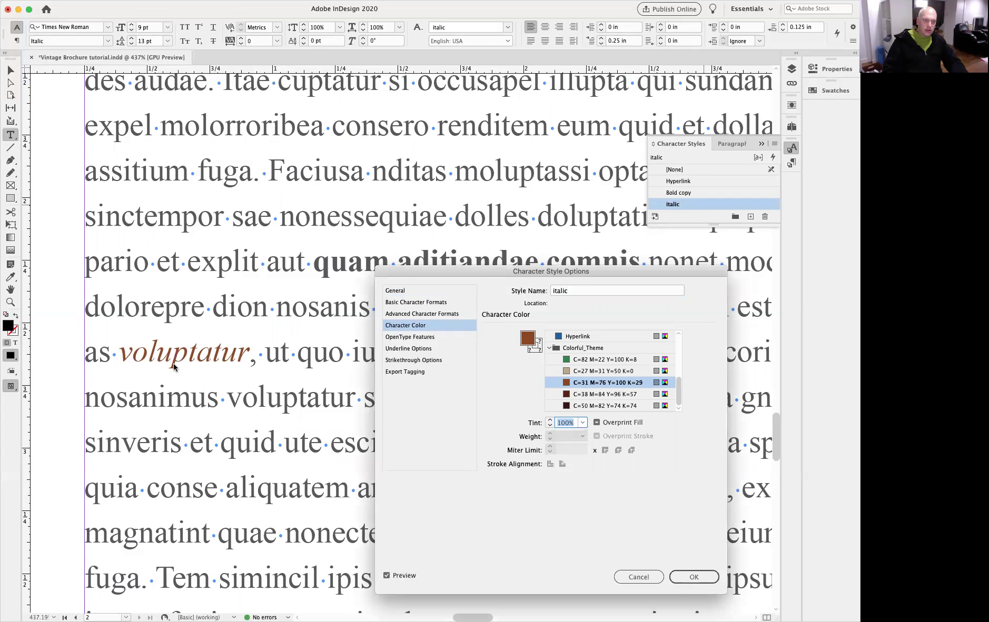
- Try a 30% tint on the italic style's character color and return it to 100%
left_click(583, 422)
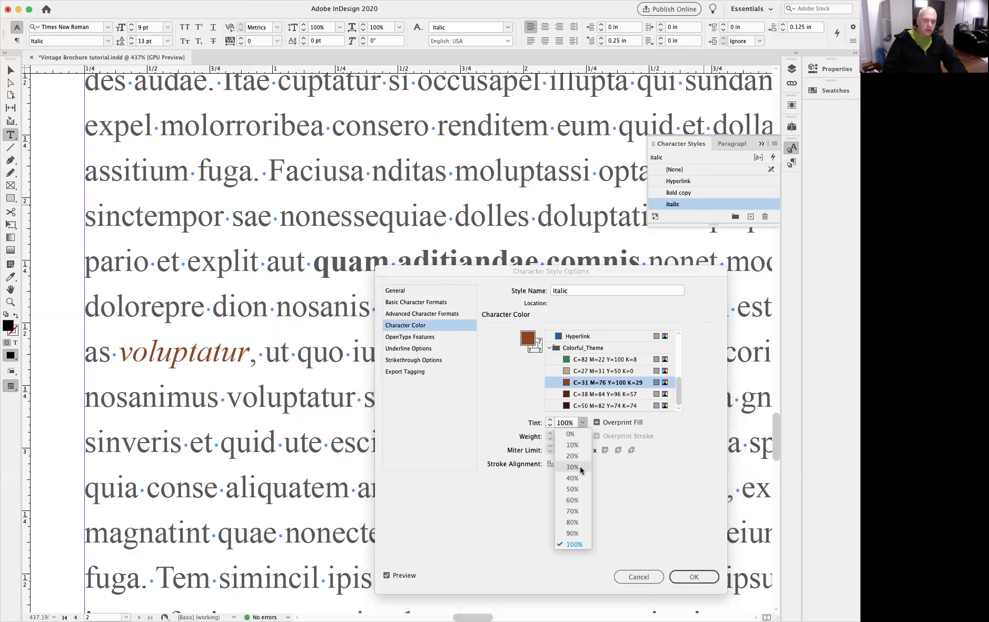
left_click(579, 466)
left_click(582, 426)
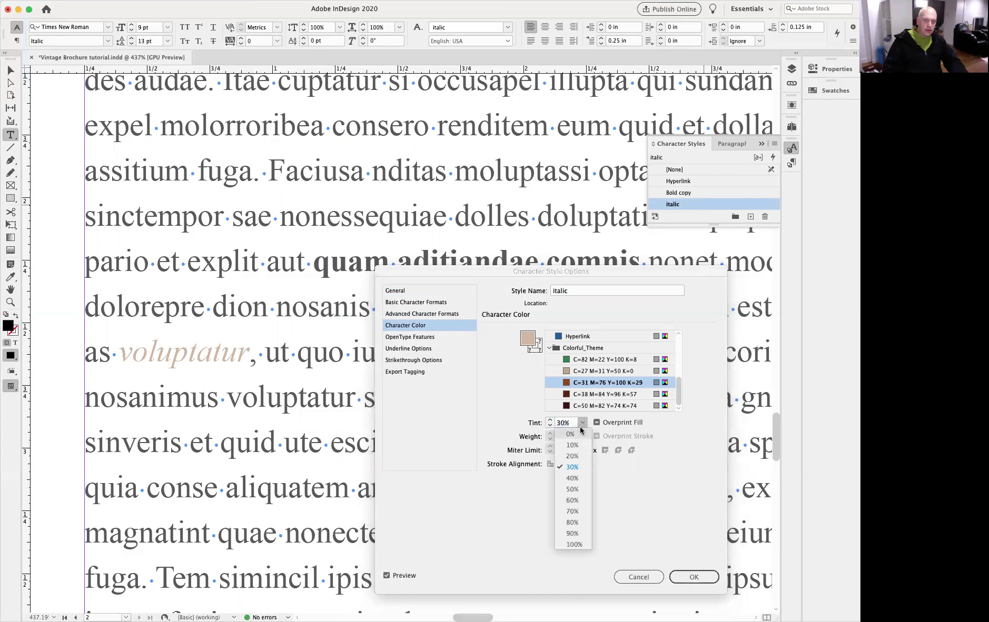
left_click(574, 545)
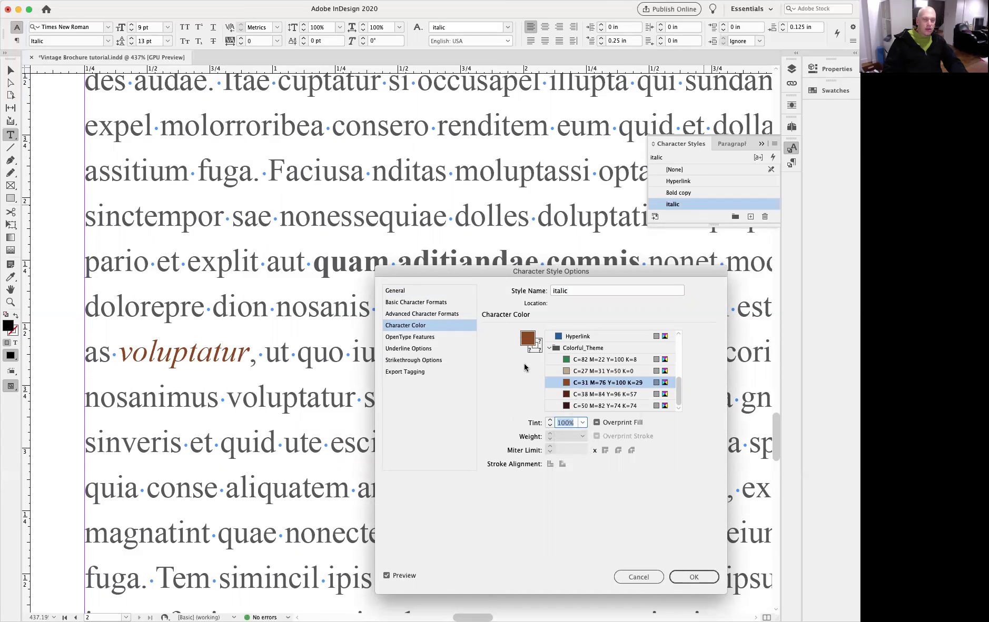
- Set the italic character style's font family to Helvetica in its basic character formats and accept
left_click(429, 305)
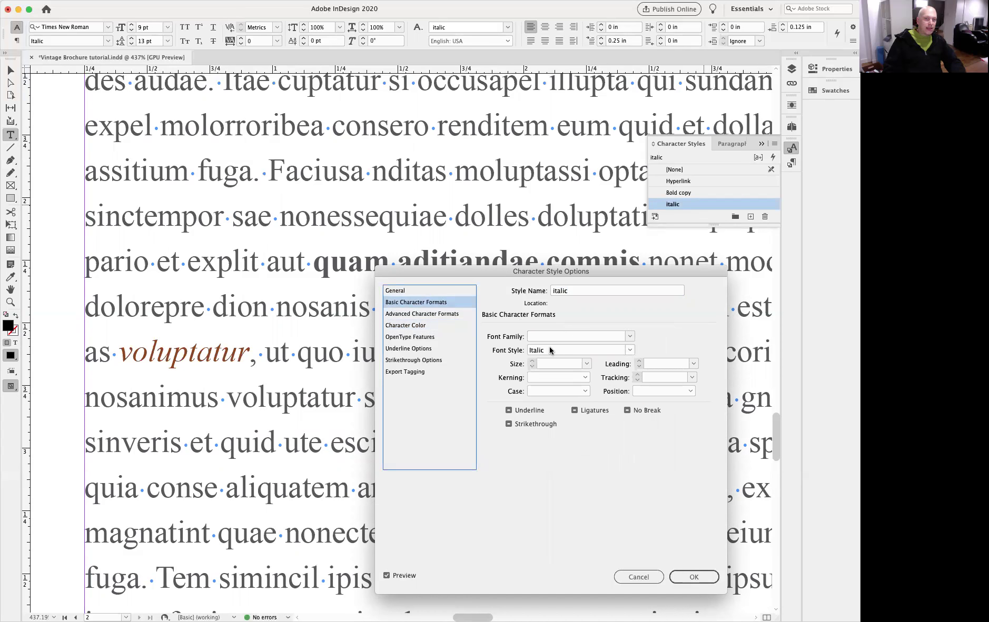
left_click(628, 338)
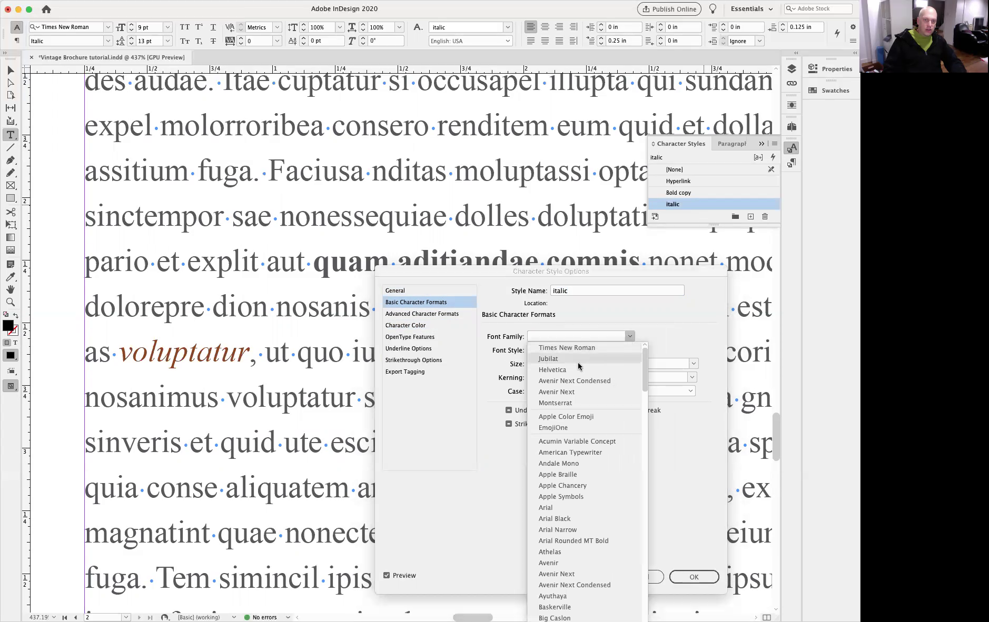
left_click(569, 371)
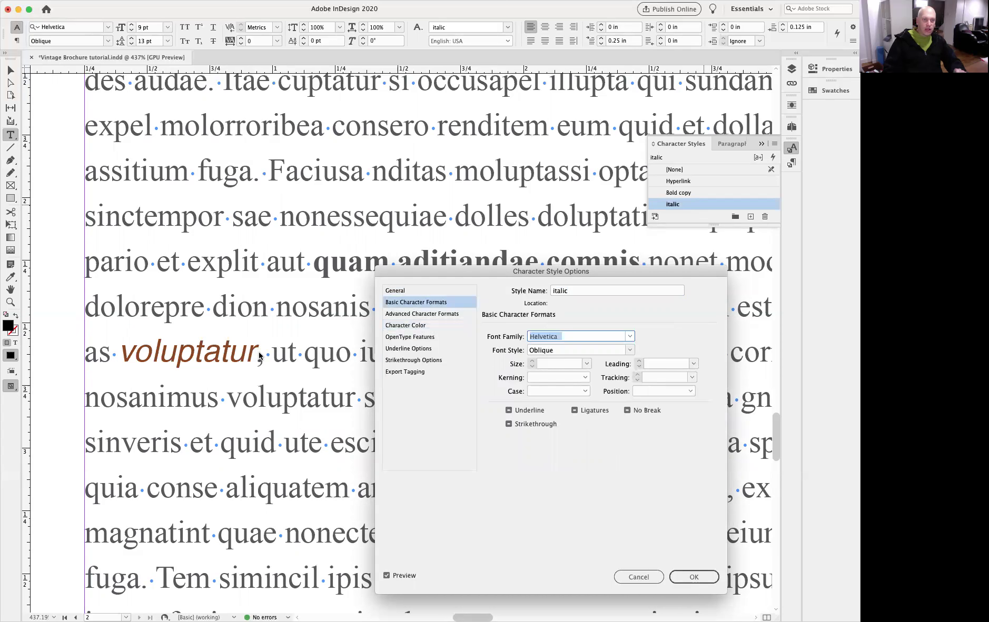
left_click(684, 577)
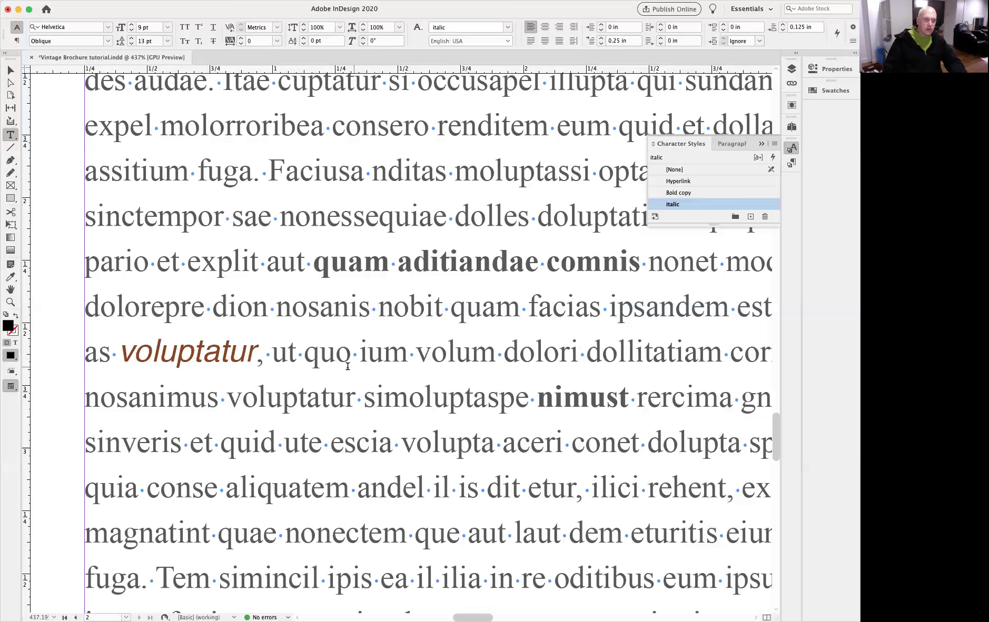
- Apply the italic character style to the word "aliquatem" in the body text
double_click(291, 486)
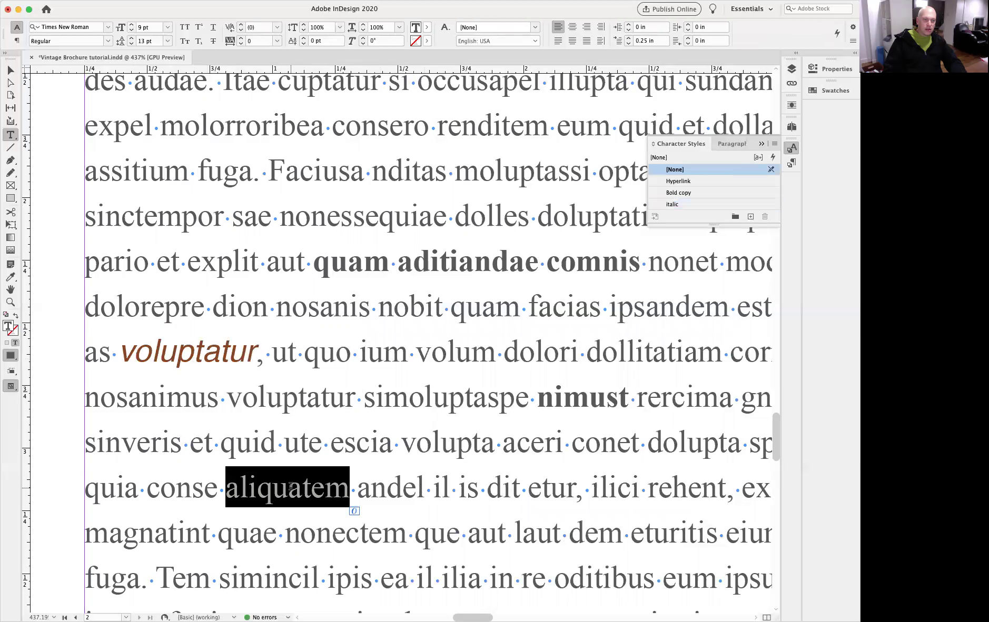
left_click(679, 204)
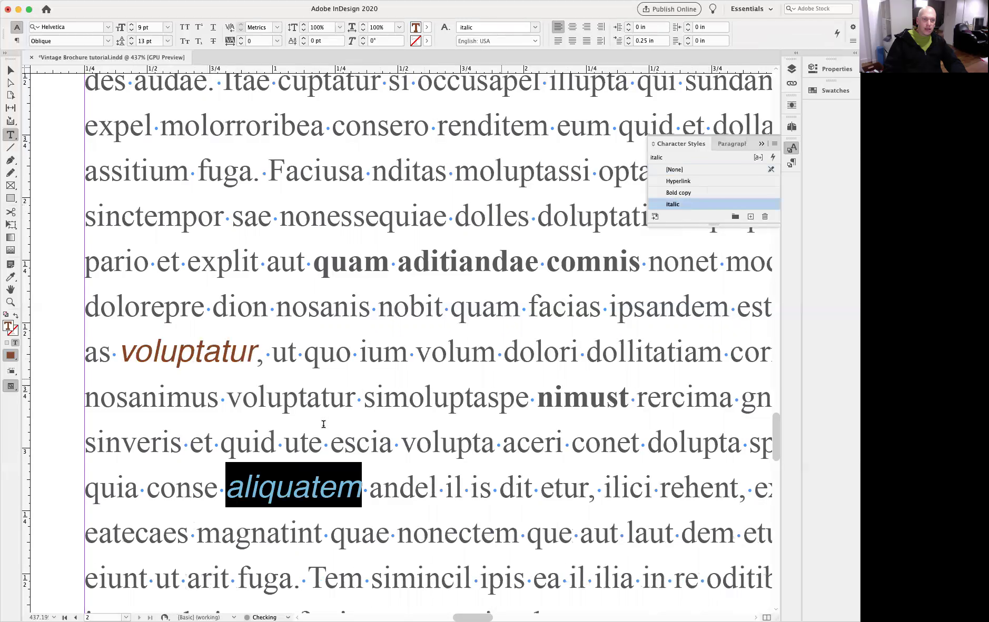
left_click(64, 430)
left_click(516, 332, "alt+super")
left_click(517, 332, "alt+super")
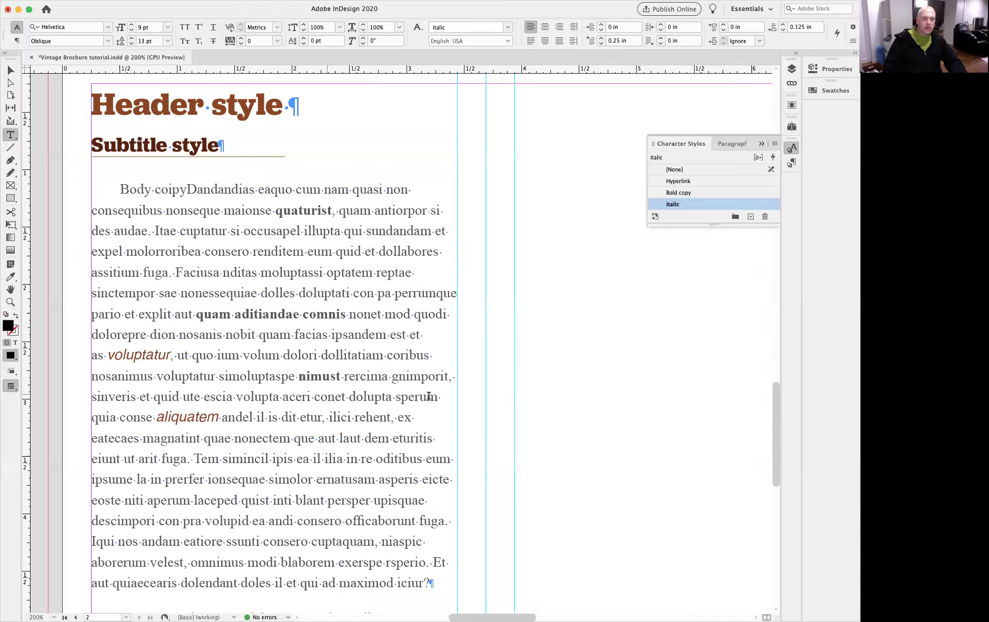
- Insert a "2" directly after the word "rercima" in the body text and format it as subscript
scroll(522, 342, "left", 3)
left_click_drag(374, 362, 463, 375)
left_click(519, 377)
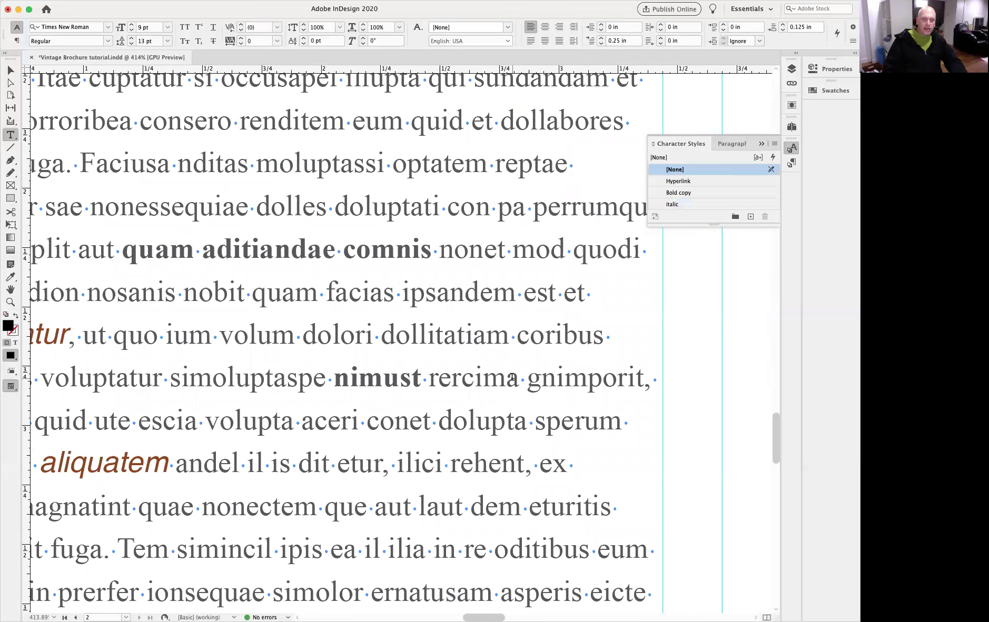
type("2")
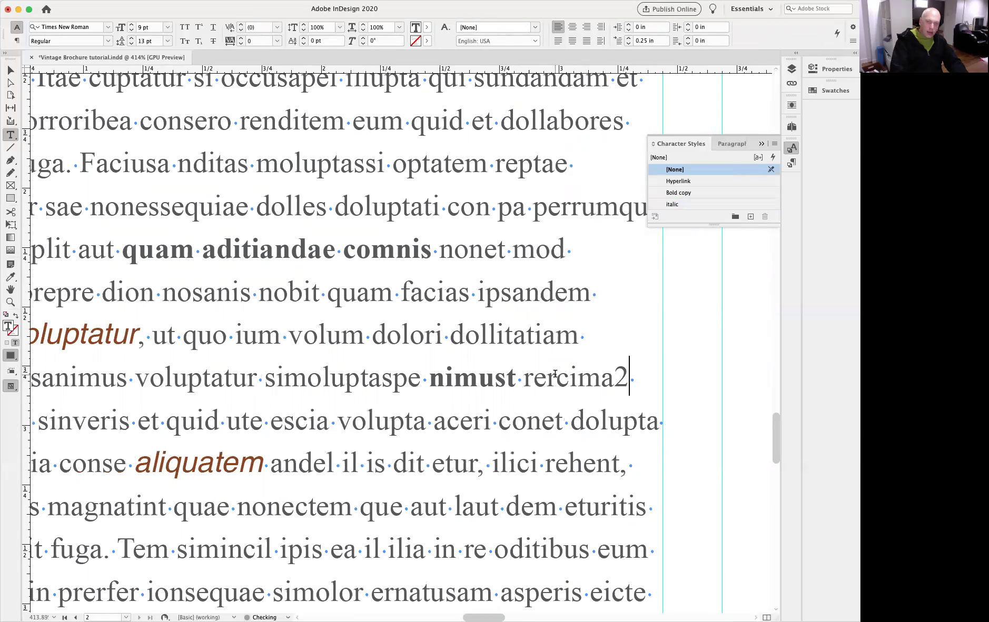
left_click_drag(631, 376, 618, 376)
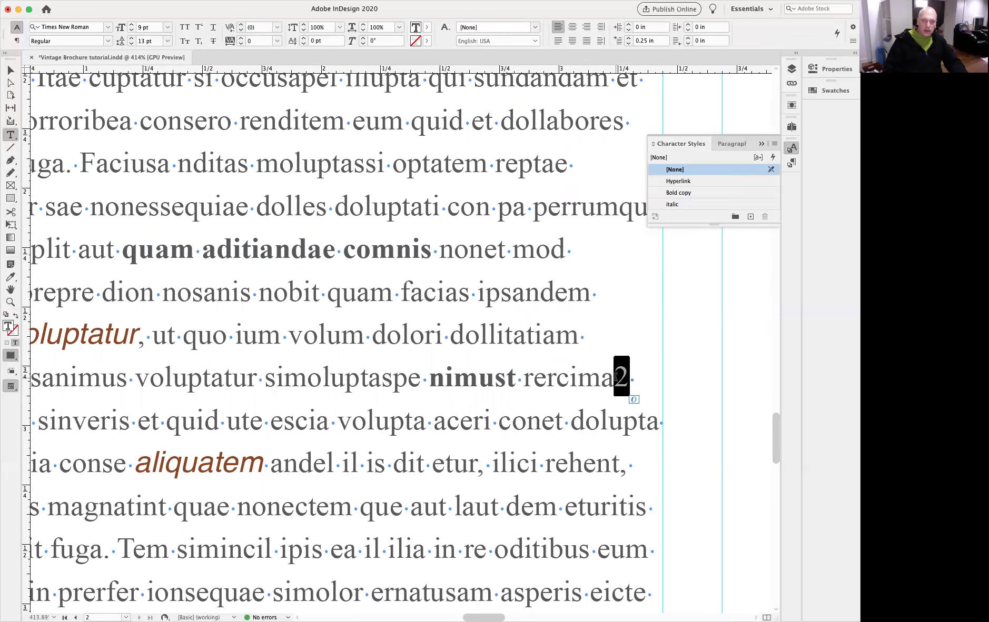
left_click(199, 42)
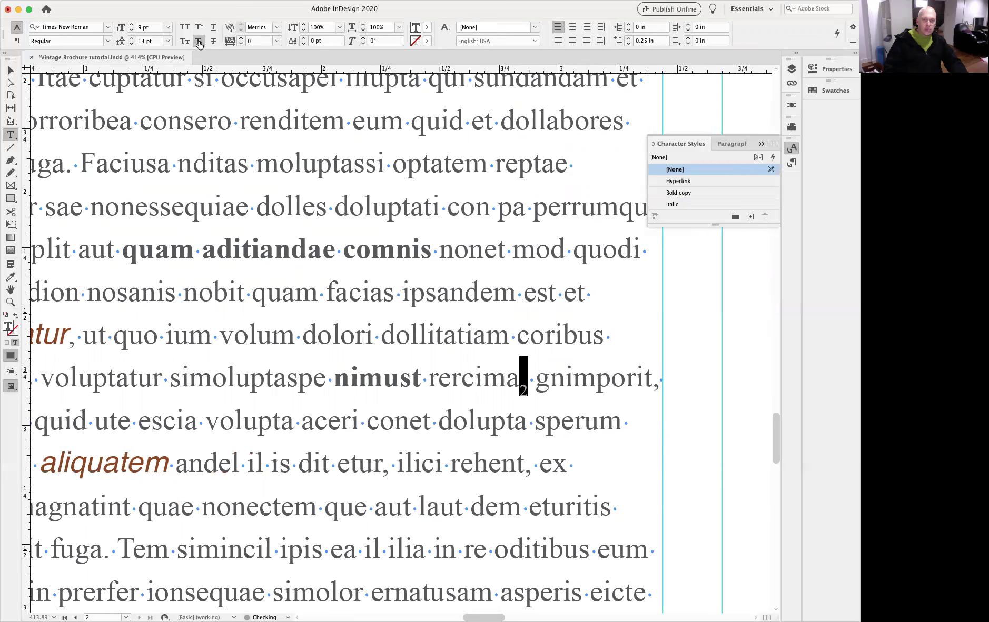
- Replace the word "rercima" before the subscript 2 with "CO"
left_click(526, 394)
left_click_drag(526, 394, 518, 392)
left_click_drag(509, 375, 429, 376)
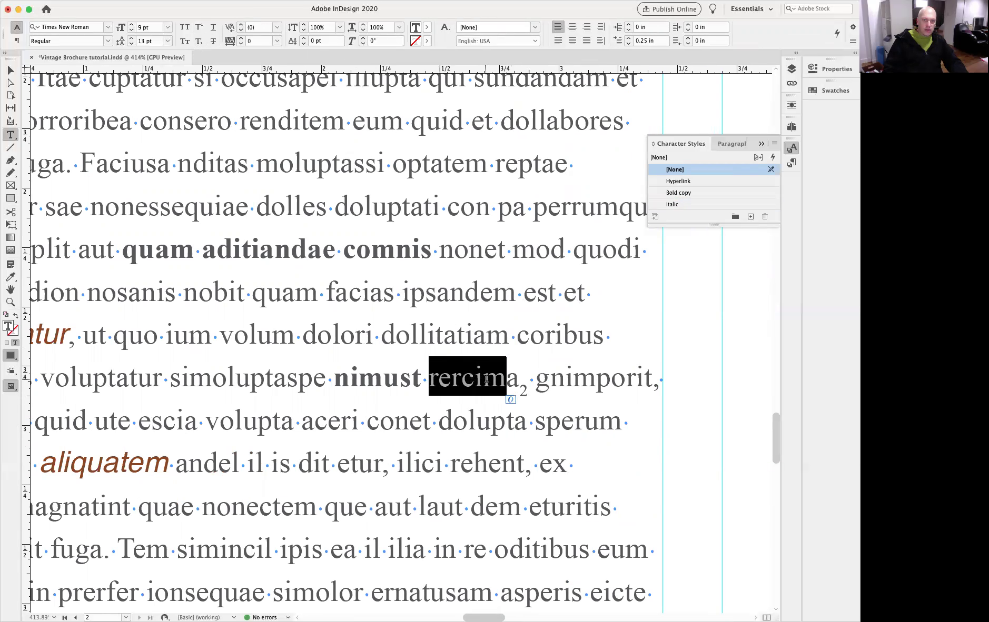
double_click(513, 379)
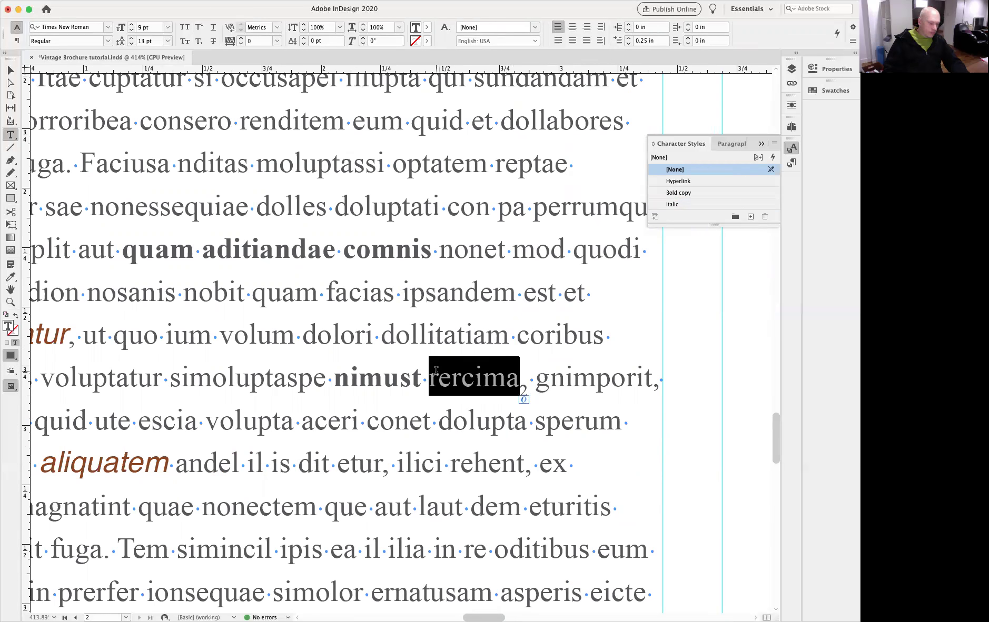
type("CO")
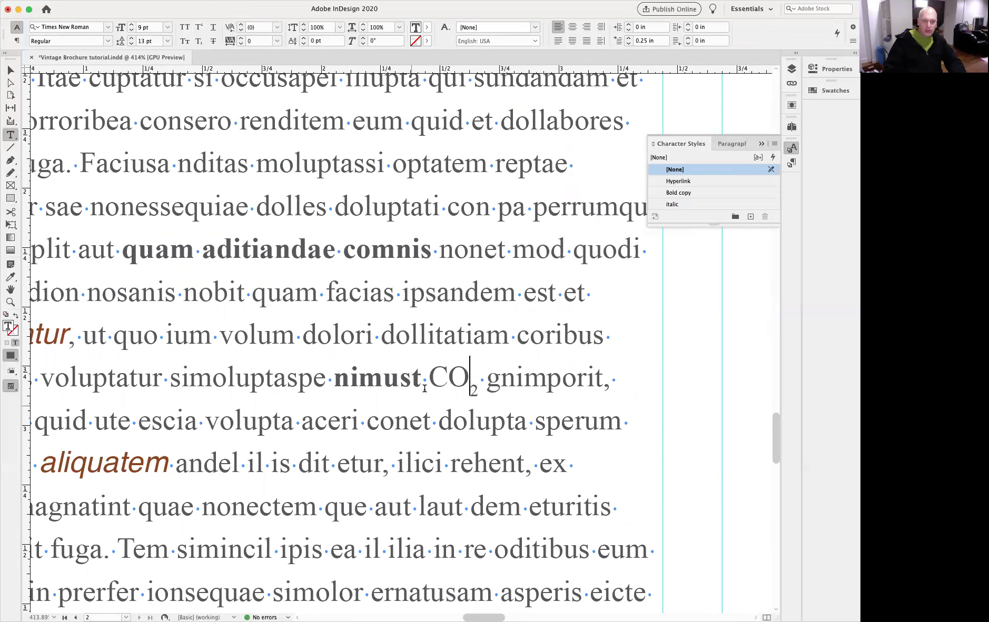
- Compare the Body copy paragraph style's override indication for the "O" and the subscript "2" of CO2
left_click_drag(436, 374, 467, 389)
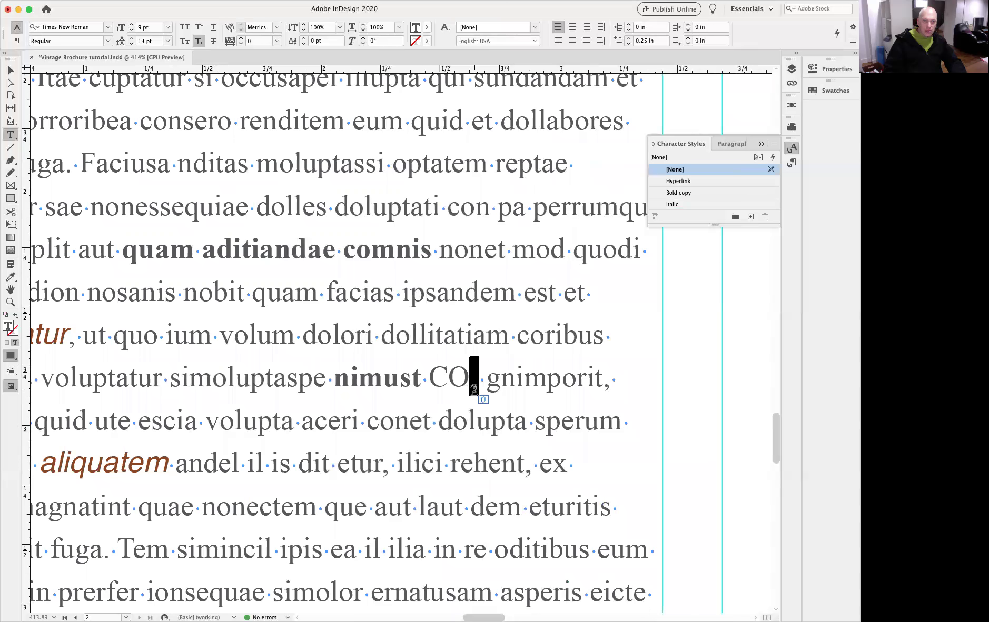
left_click(731, 144)
key("Left")
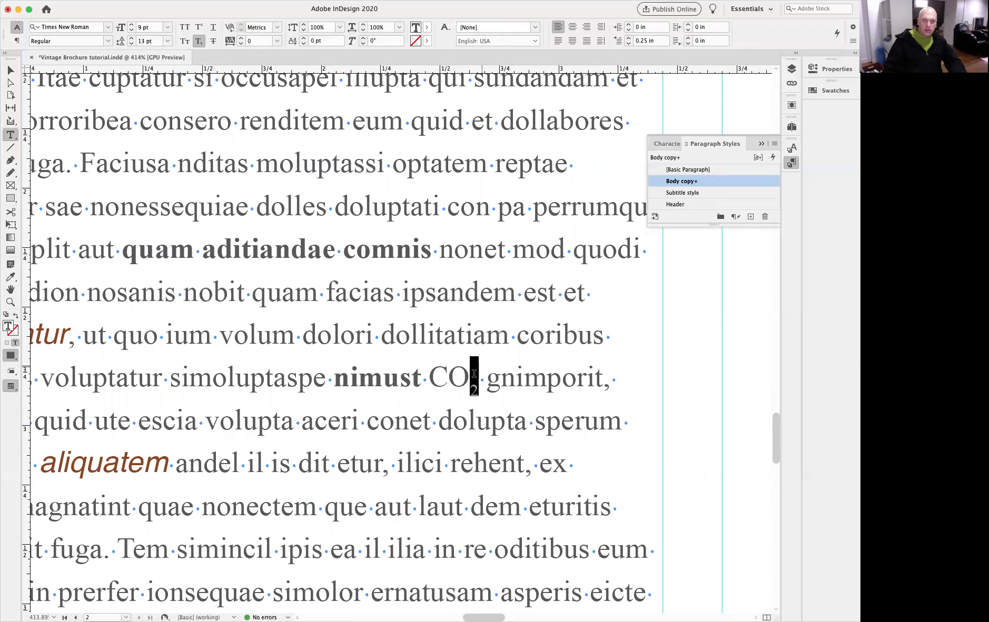
key("shift+Left")
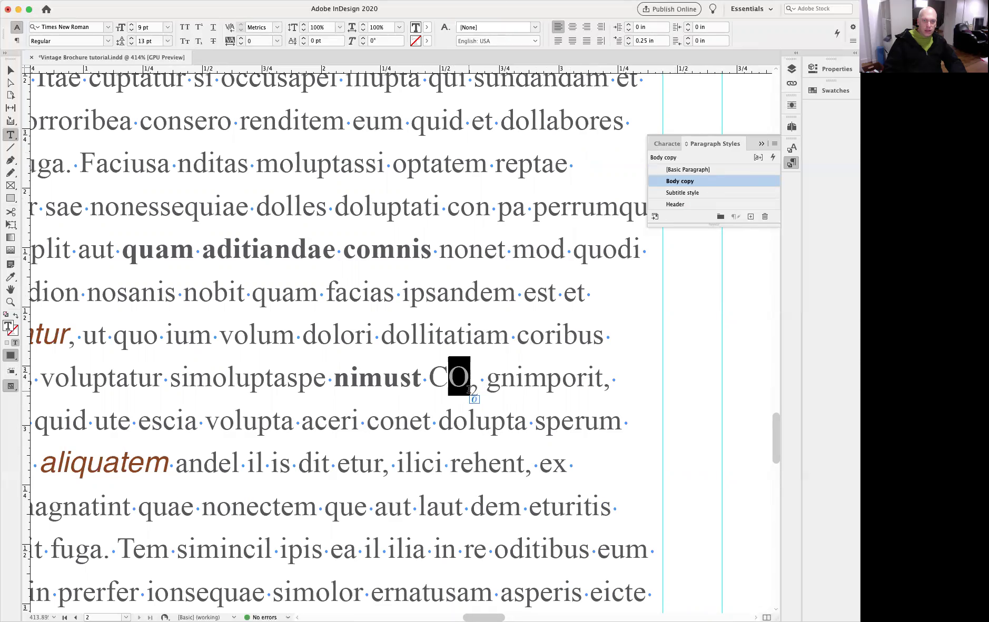
key("Right")
key("shift+Right")
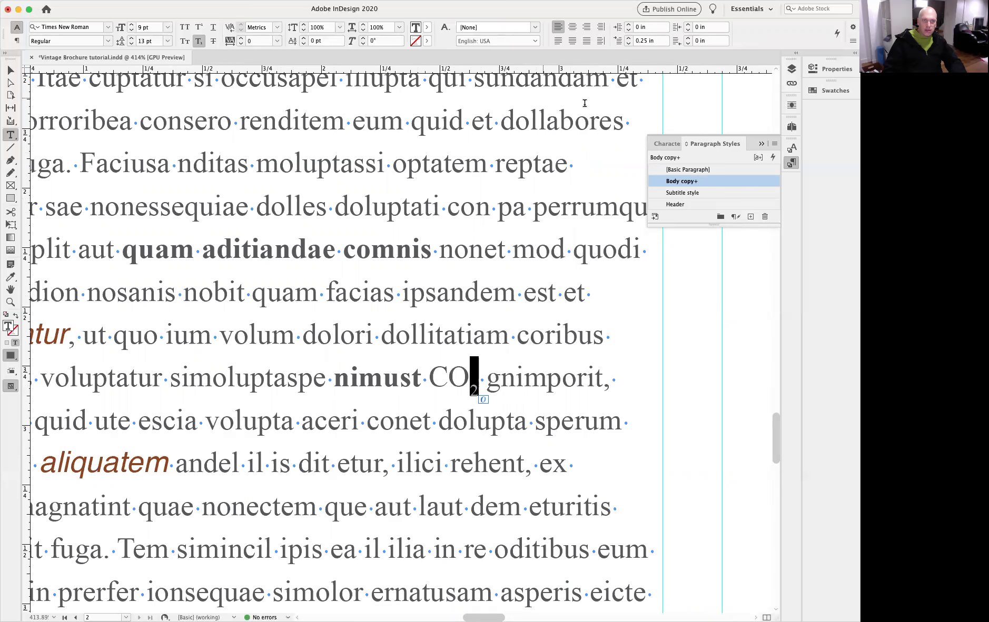
- Create a character style from the selected subscript 2, open its options and name it "Subscript"
left_click(666, 144)
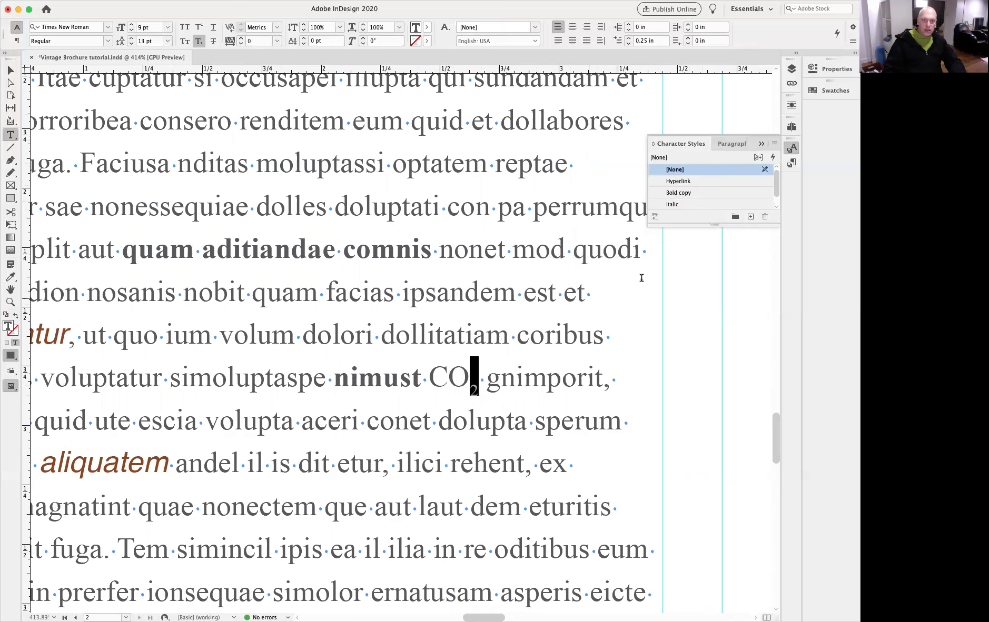
left_click(750, 216)
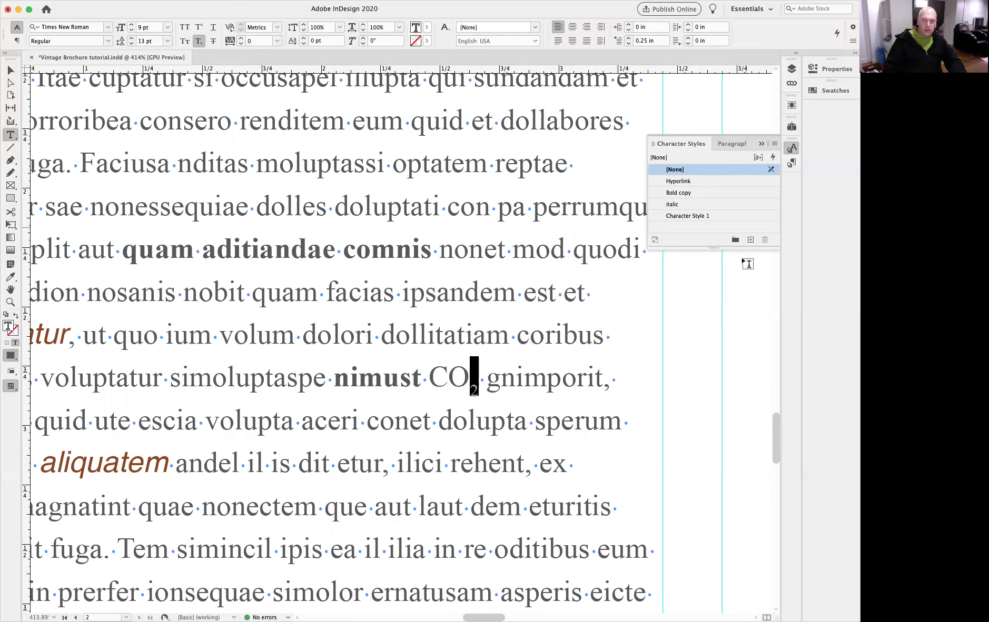
double_click(727, 217)
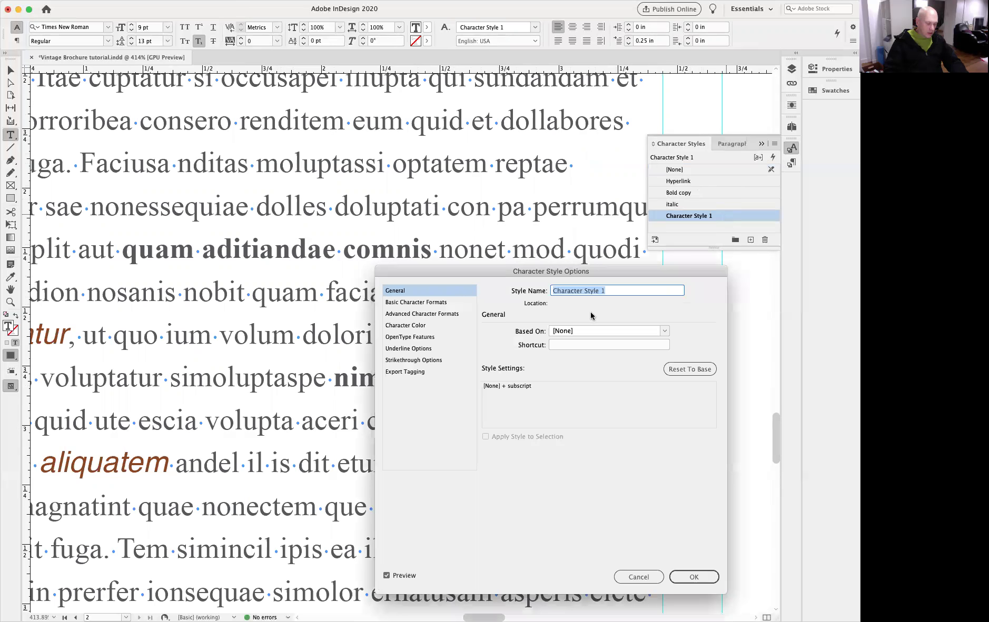
type("Subscript")
left_click_drag(534, 271, 648, 274)
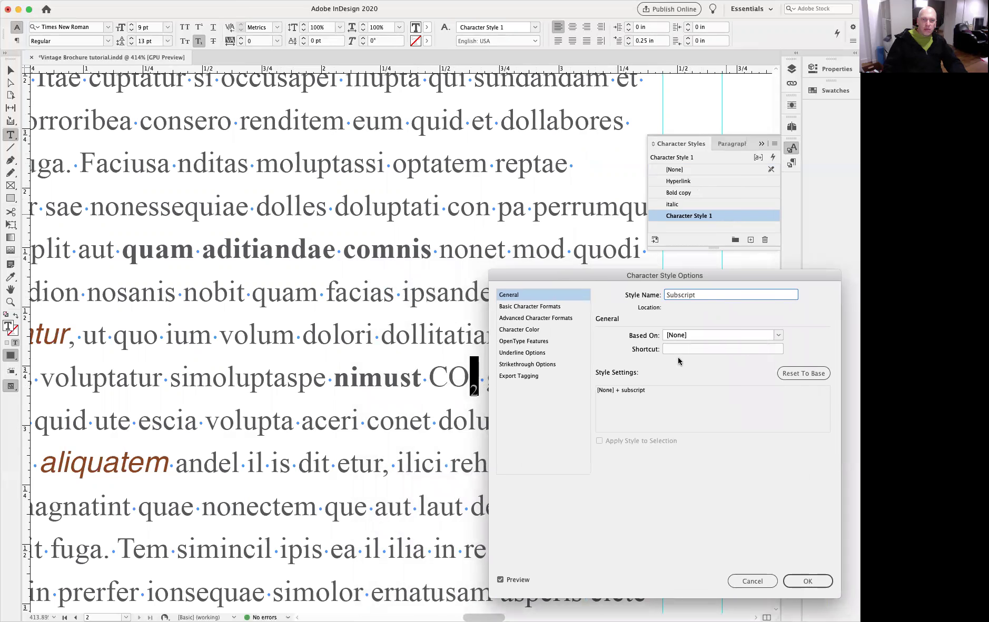
- Assign the shortcut Cmd+Num 0 to the Subscript character style, accept the options and deselect the 2
left_click_drag(669, 276, 207, 80)
left_click(219, 155)
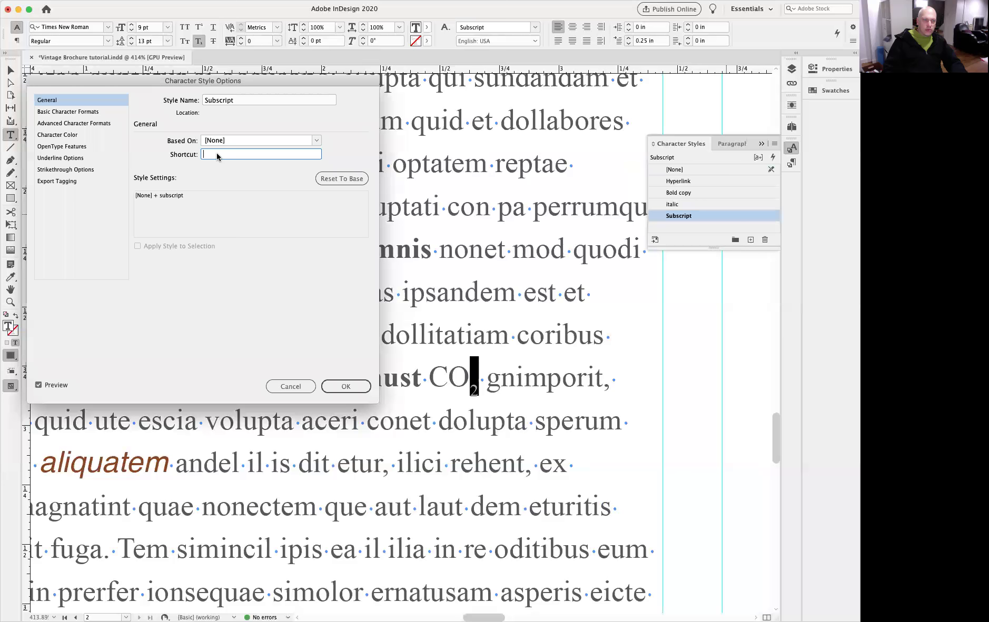
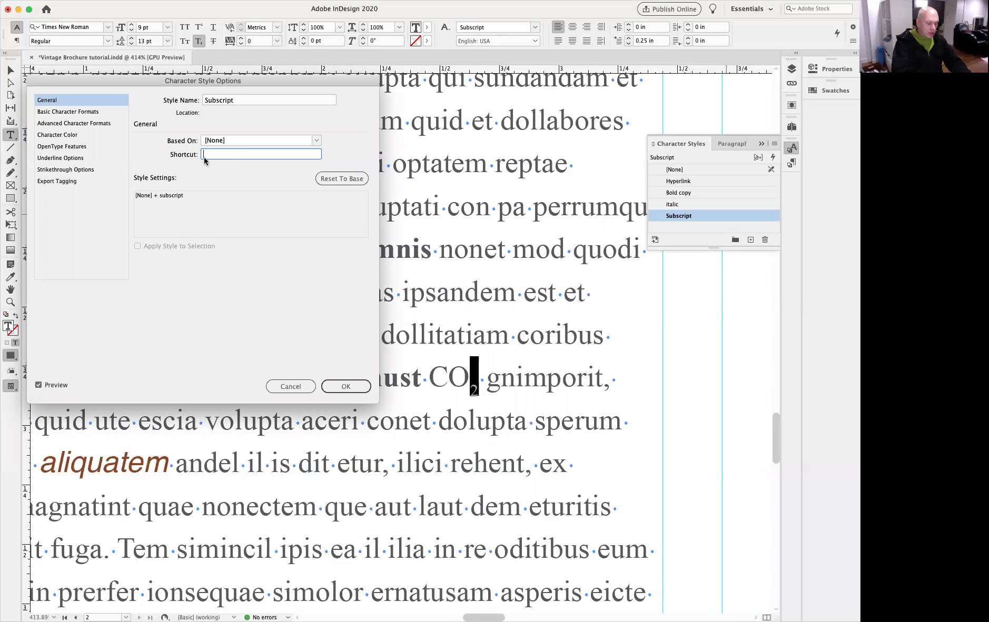
key("super+KP_0")
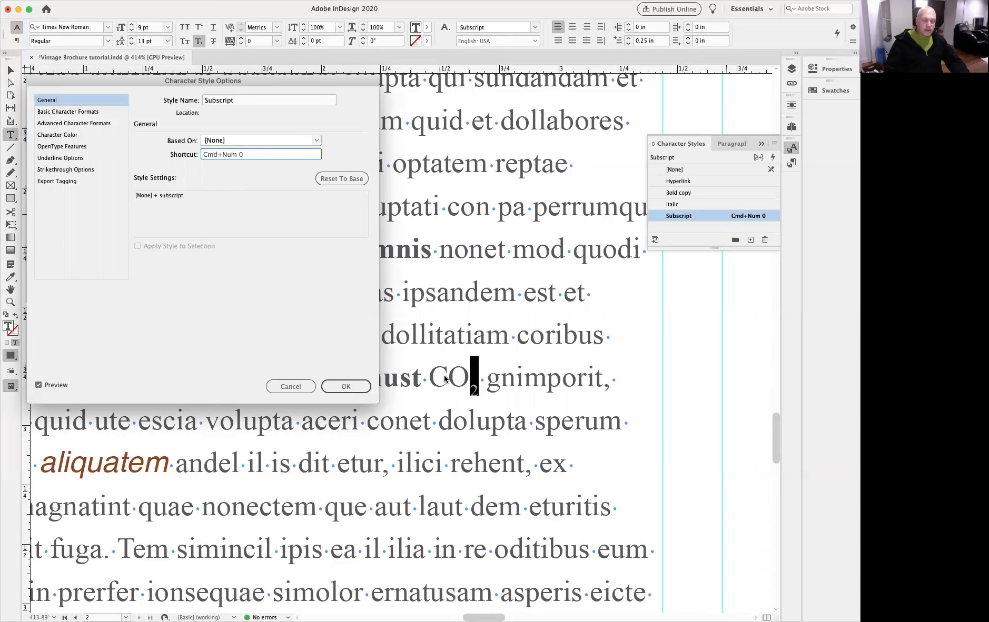
left_click(323, 388)
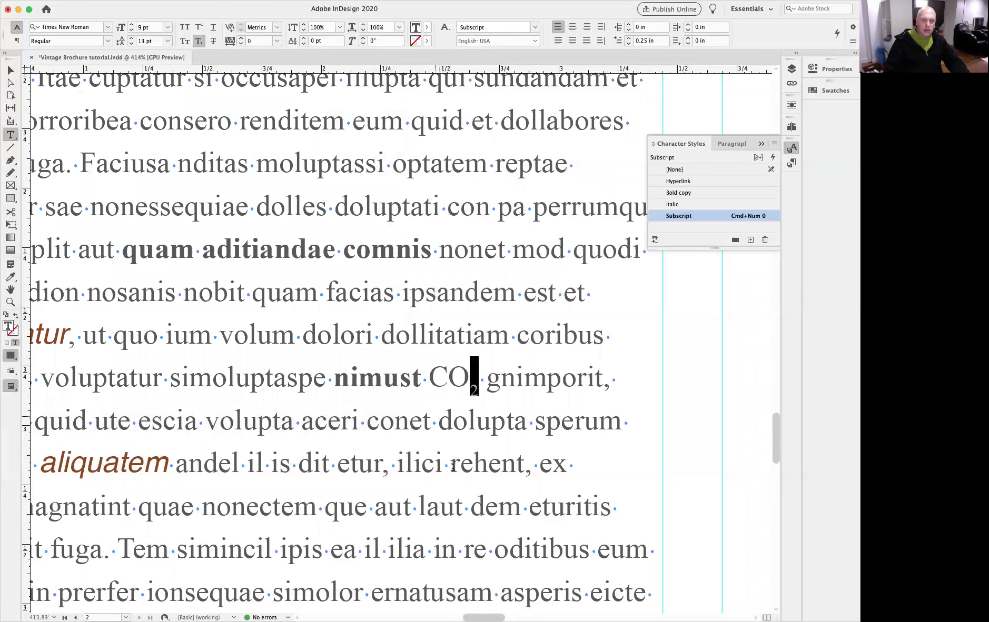
key("Right")
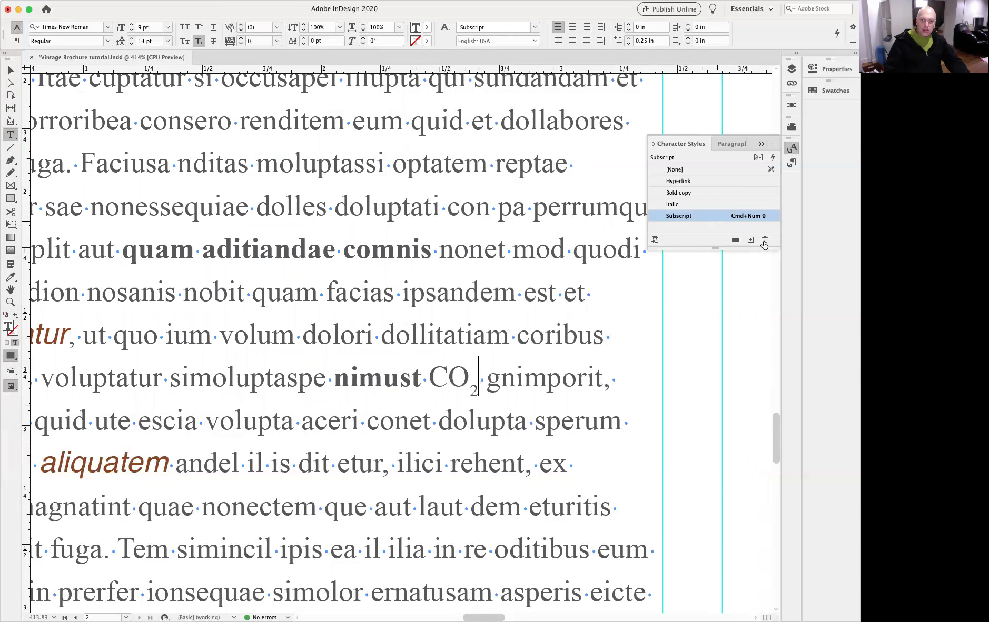
- Apply the Subscript character style to the "x" of "ex" after "rehent," and deselect it
left_click(436, 466)
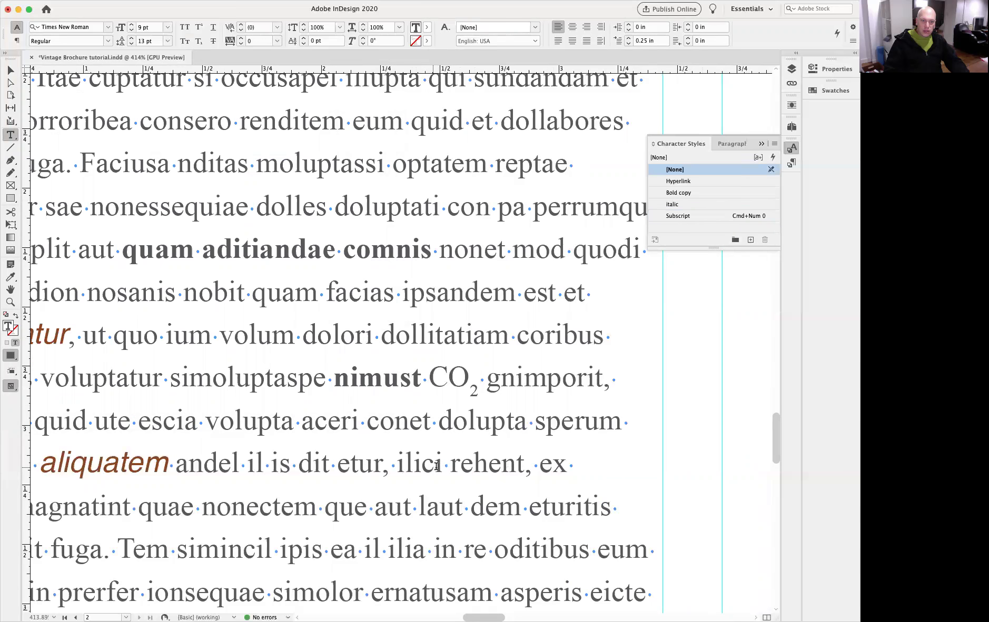
left_click_drag(552, 463, 562, 469)
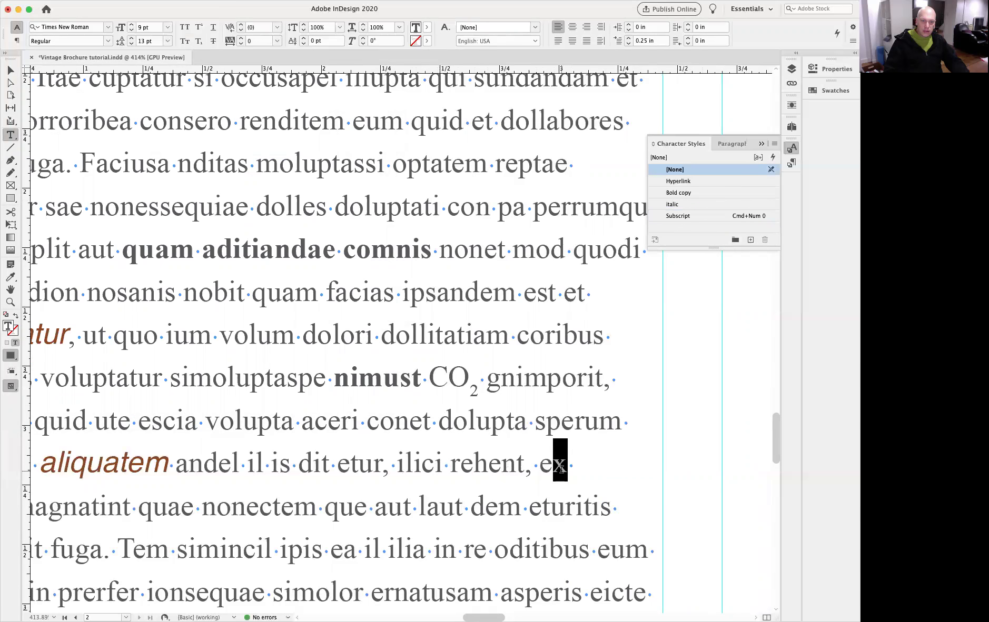
key("super+KP_0")
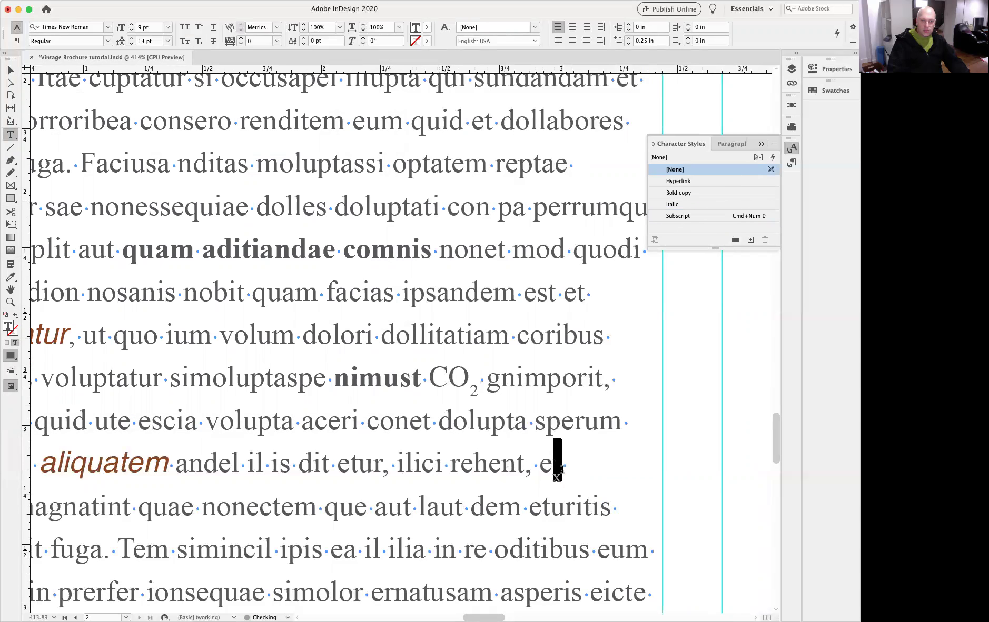
left_click(575, 468)
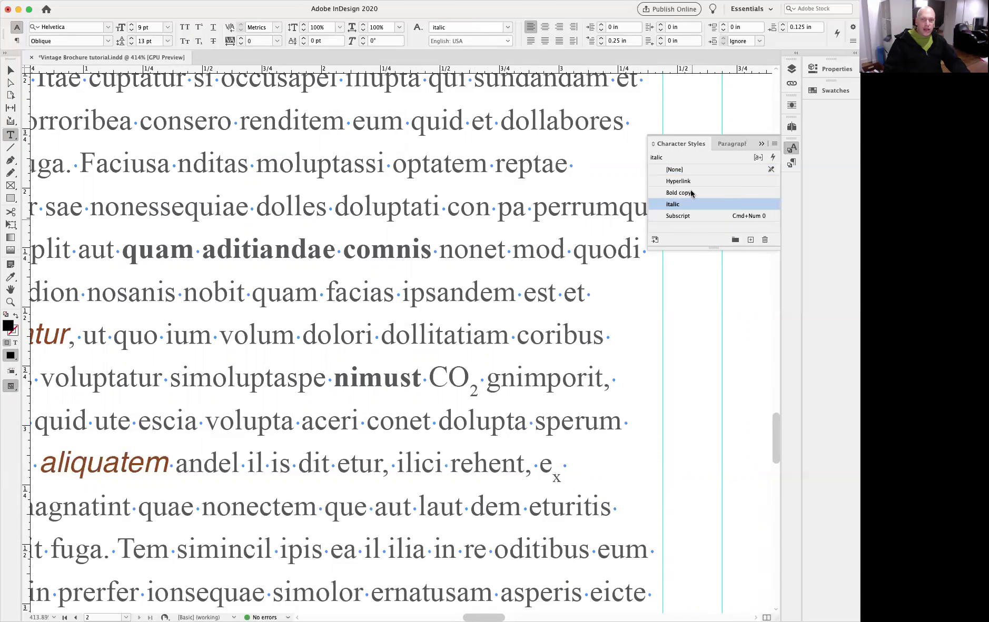
- Reset the active character style to [None] and assign the shortcut Cmd+Num 0 to the Body copy paragraph style
left_click(729, 147)
left_click(670, 146)
left_click(685, 170)
left_click(727, 143)
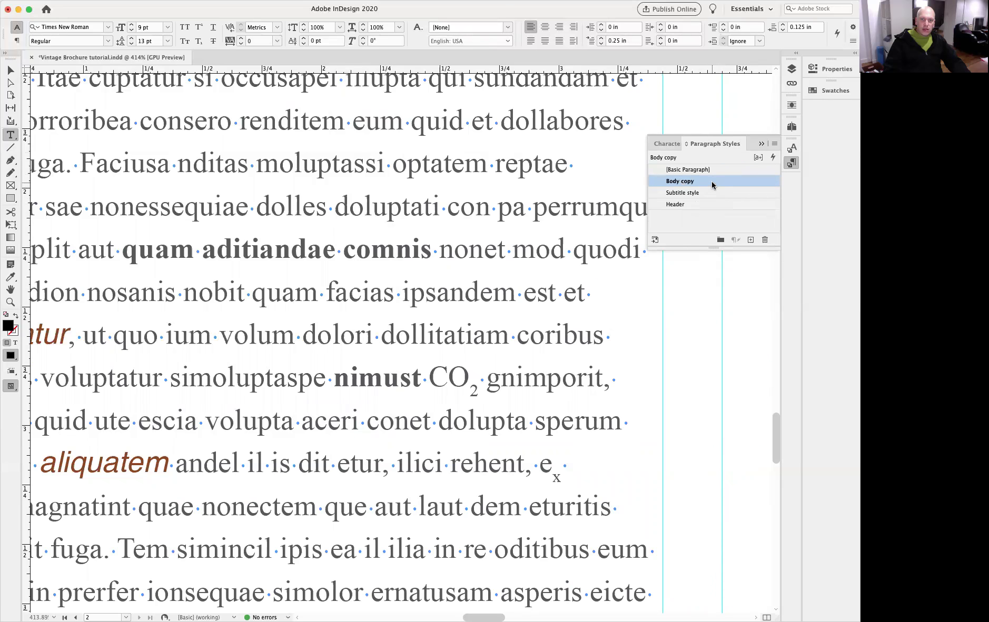
double_click(712, 182)
left_click(684, 241)
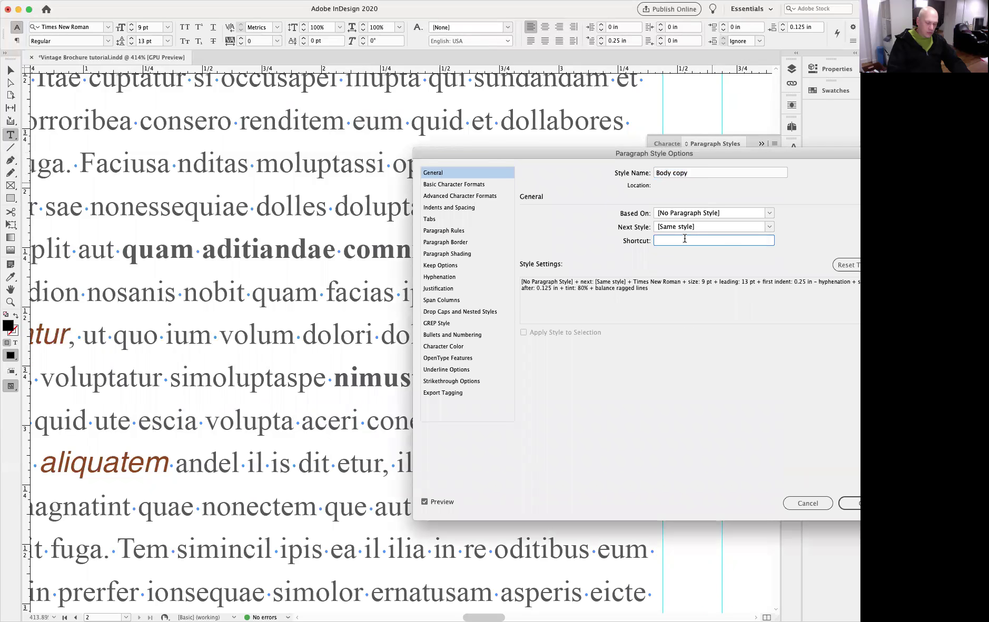
key("super+KP_0")
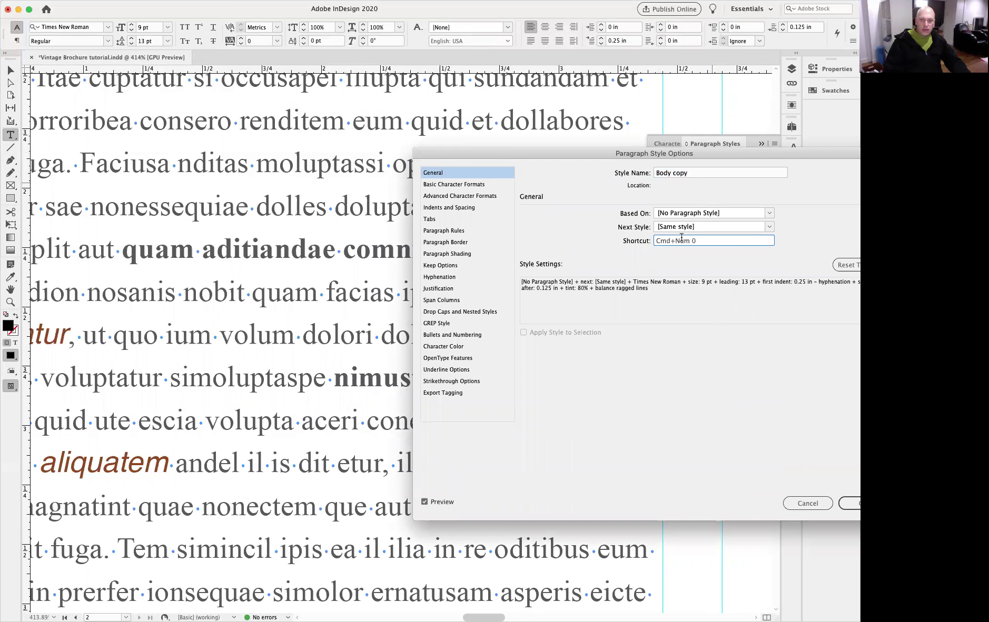
left_click(848, 505)
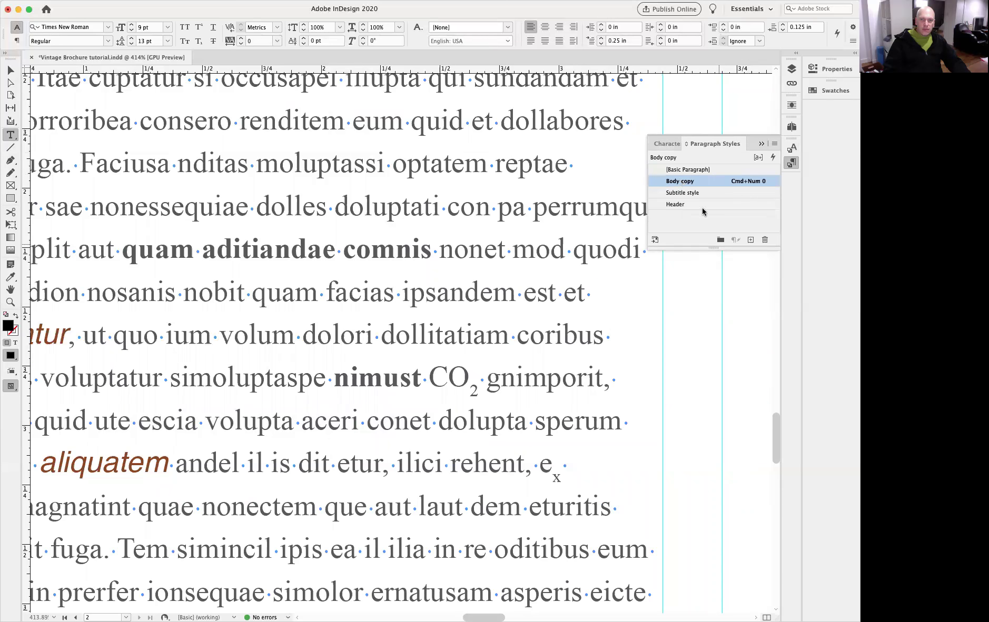
left_click(700, 194)
double_click(700, 193)
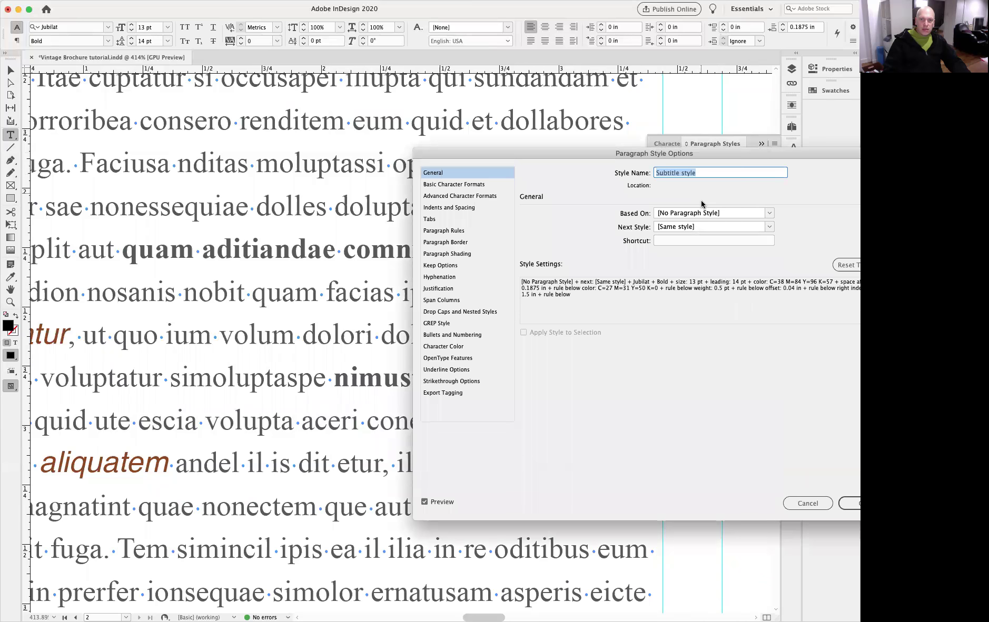
left_click(802, 508)
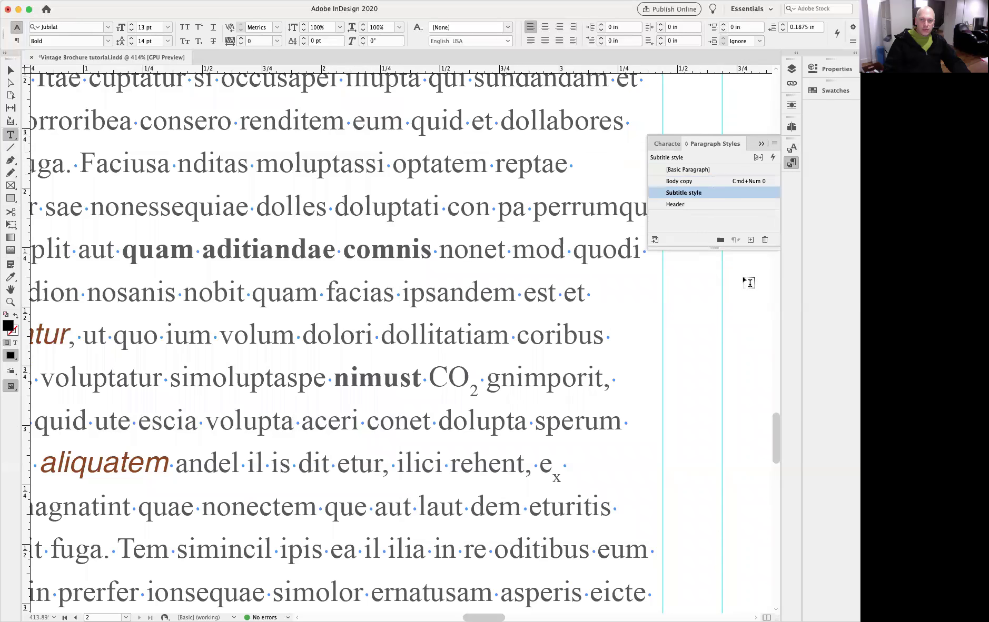
- Assign the shortcut Cmd+Num 1 to the Header paragraph style and accept the options
double_click(700, 204)
left_click(696, 242)
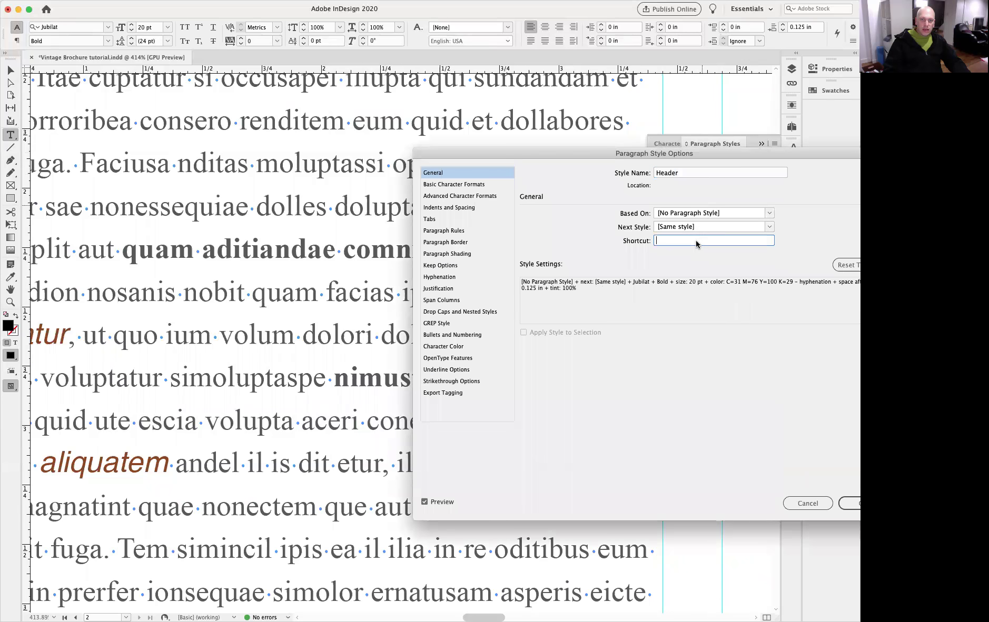
key("super+KP_1")
left_click(849, 503)
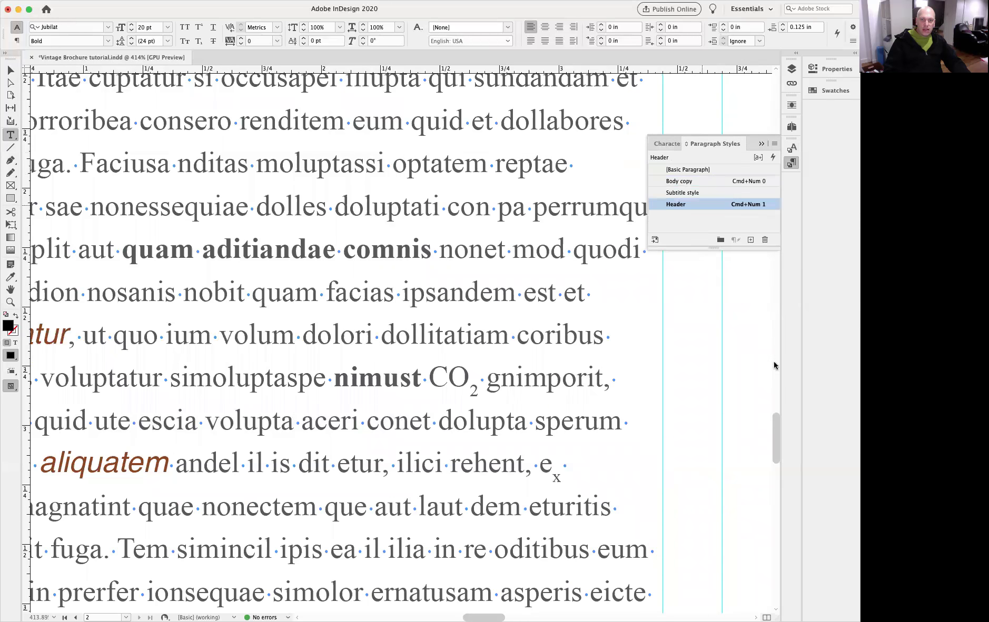
- Assign the shortcut Cmd+Num 2 to the Subtitle style paragraph style and accept the options
double_click(706, 195)
left_click(680, 241)
key("super+KP_2")
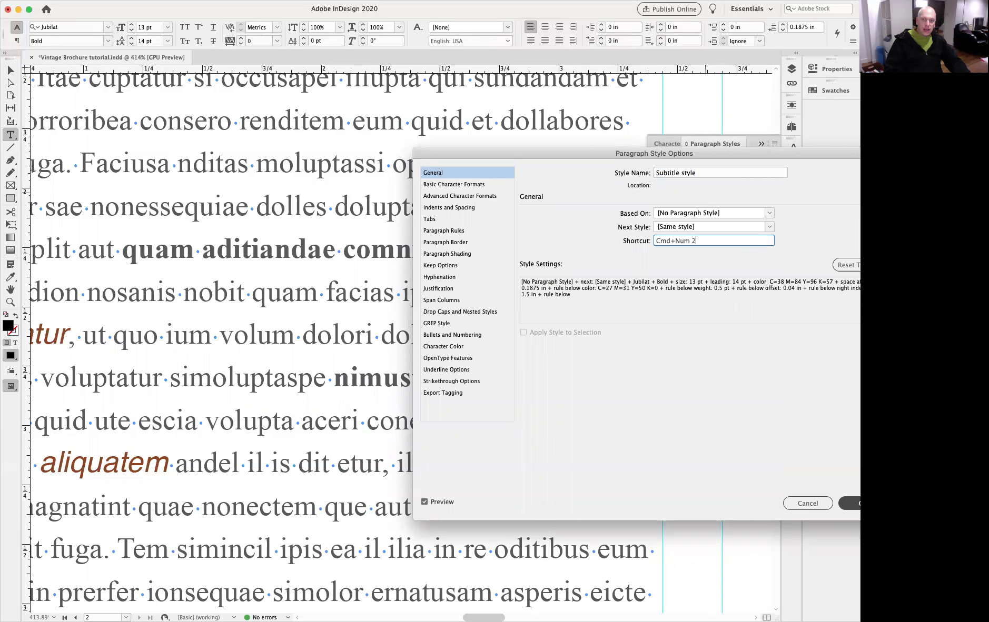
left_click(850, 503)
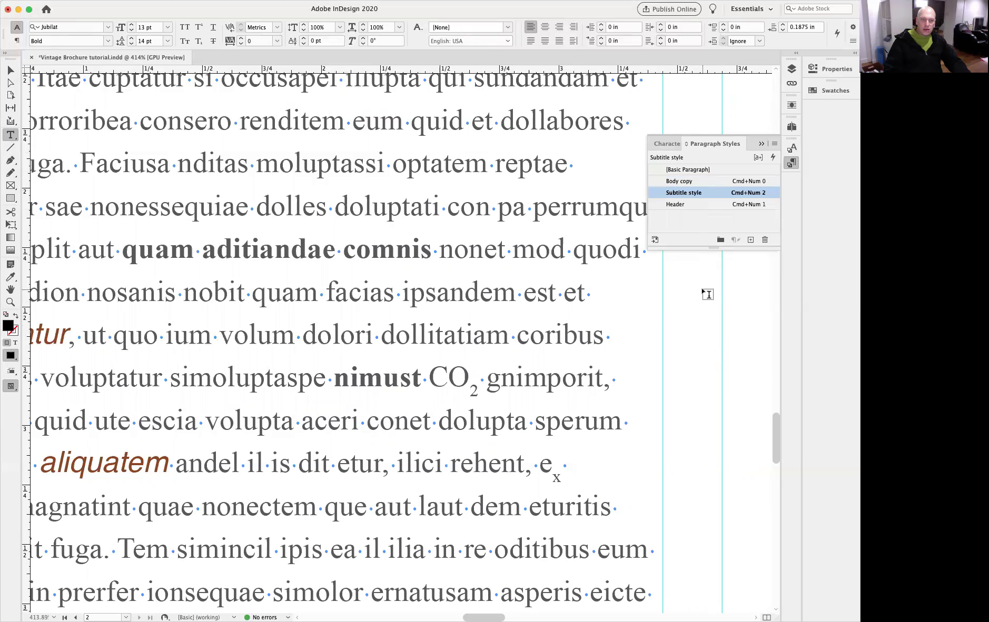
- Assign the shortcut Shift+Cmd+Num 0 to the Bold copy character style and accept the options
left_click(667, 144)
double_click(698, 194)
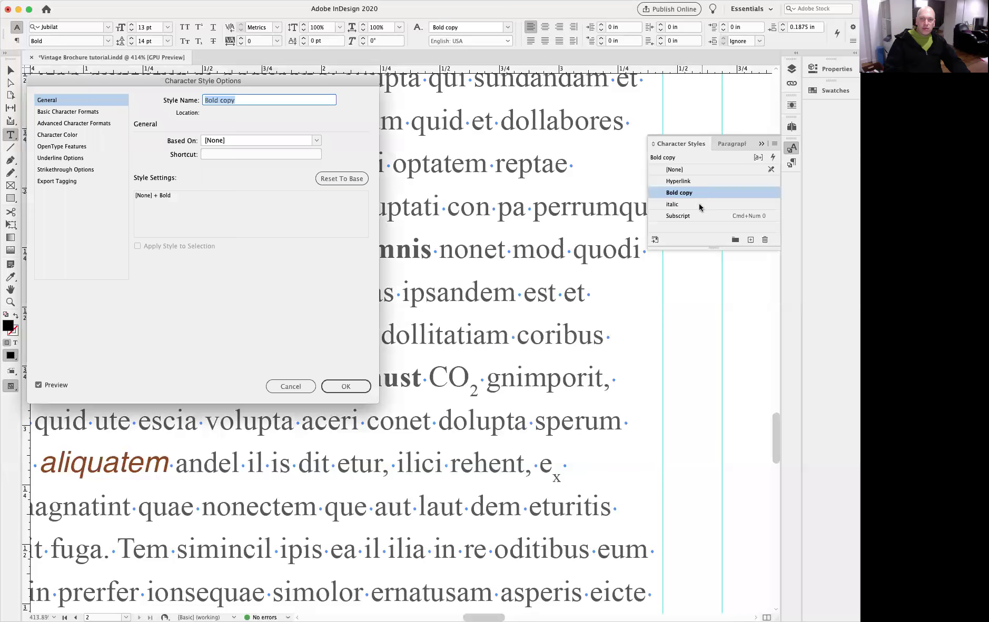
left_click(226, 155)
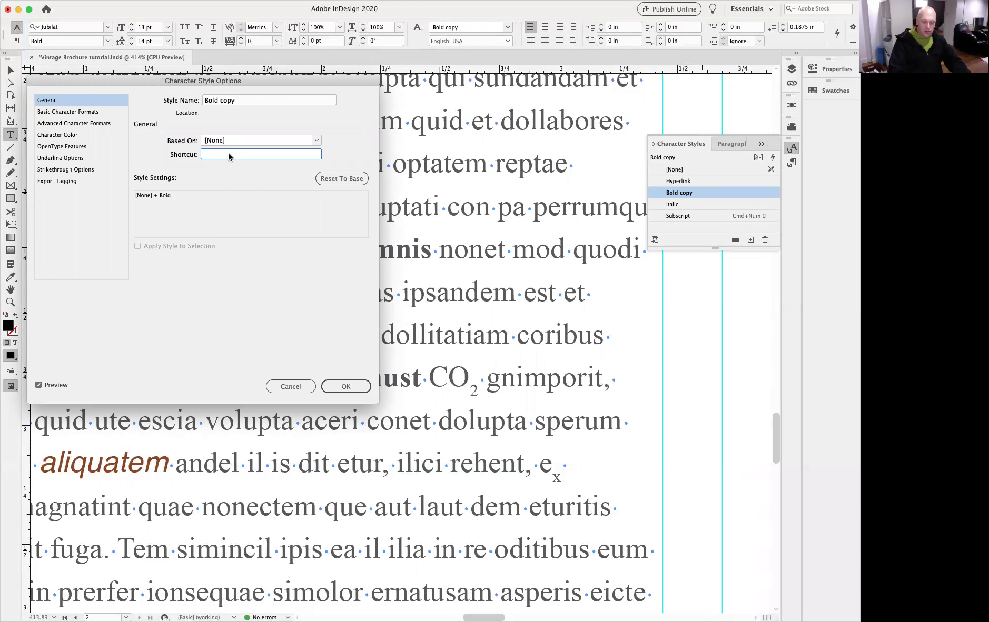
key("shift+super+KP_0")
left_click(337, 387)
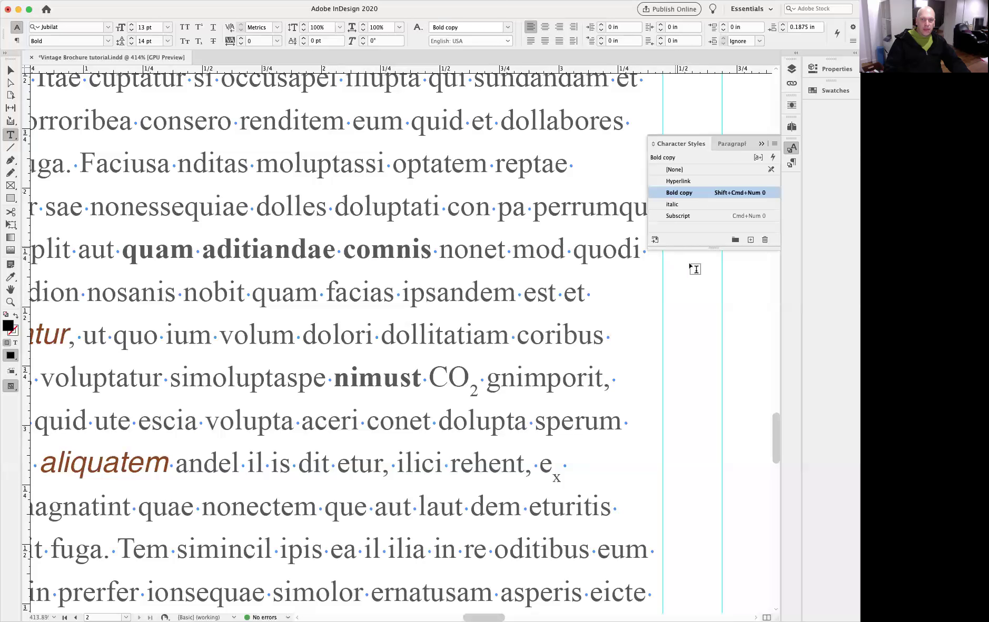
- Assign the shortcut Shift+Cmd+Num 7 to the italic character style and accept the options
double_click(687, 204)
left_click(225, 154)
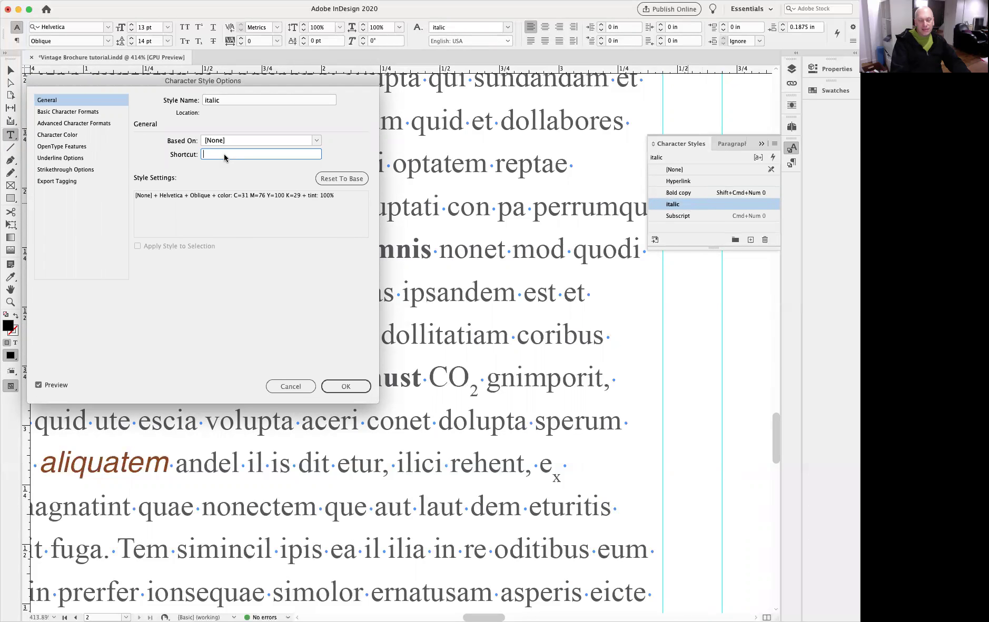
key("shift+super+KP_7")
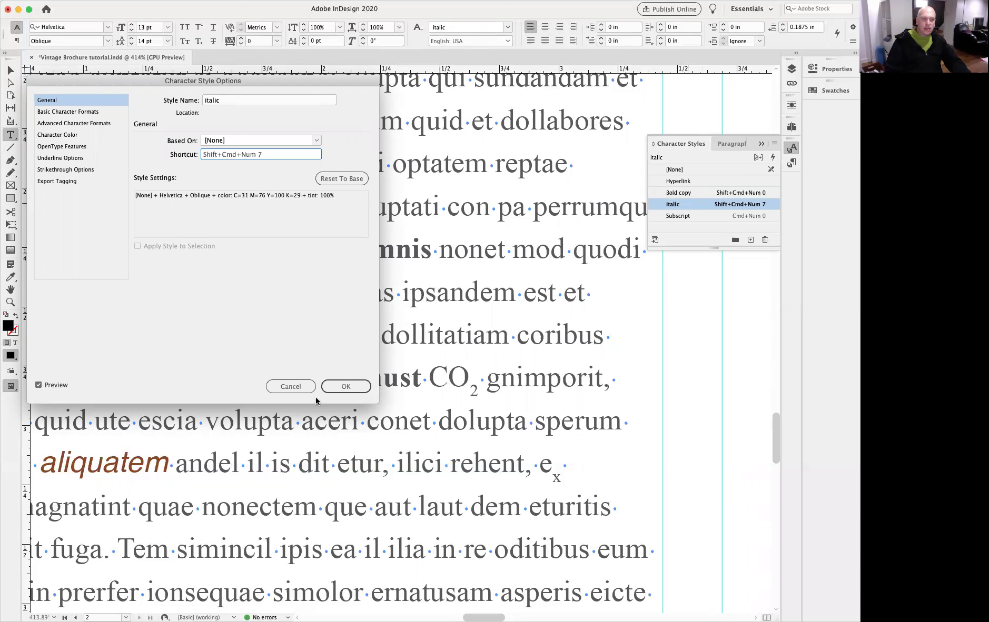
left_click(333, 388)
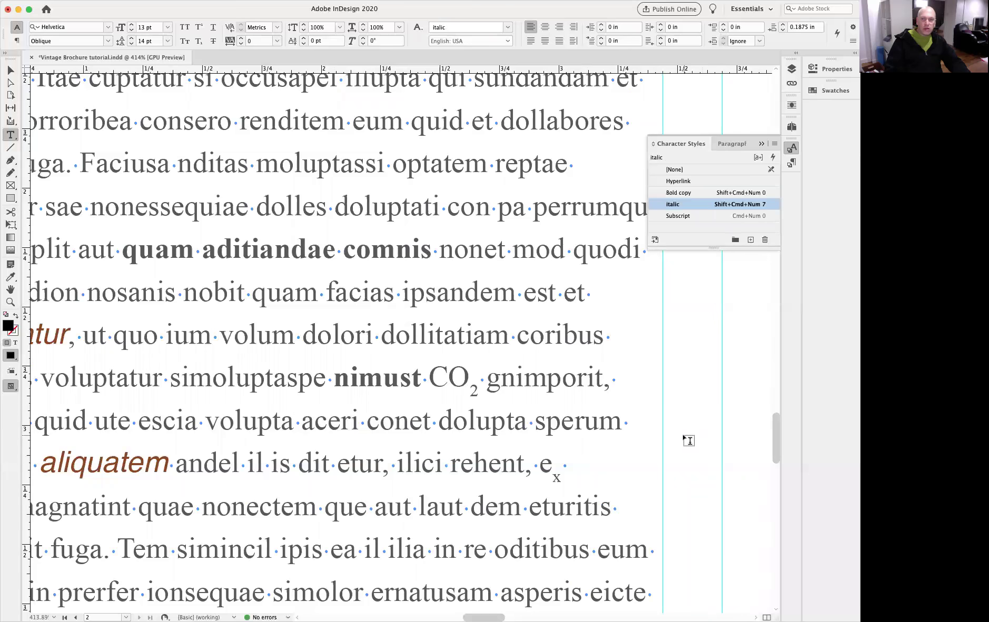
- Replace the Subscript character style's shortcut with Shift+Cmd+Num 1 and accept the options
left_click(677, 217)
double_click(677, 218)
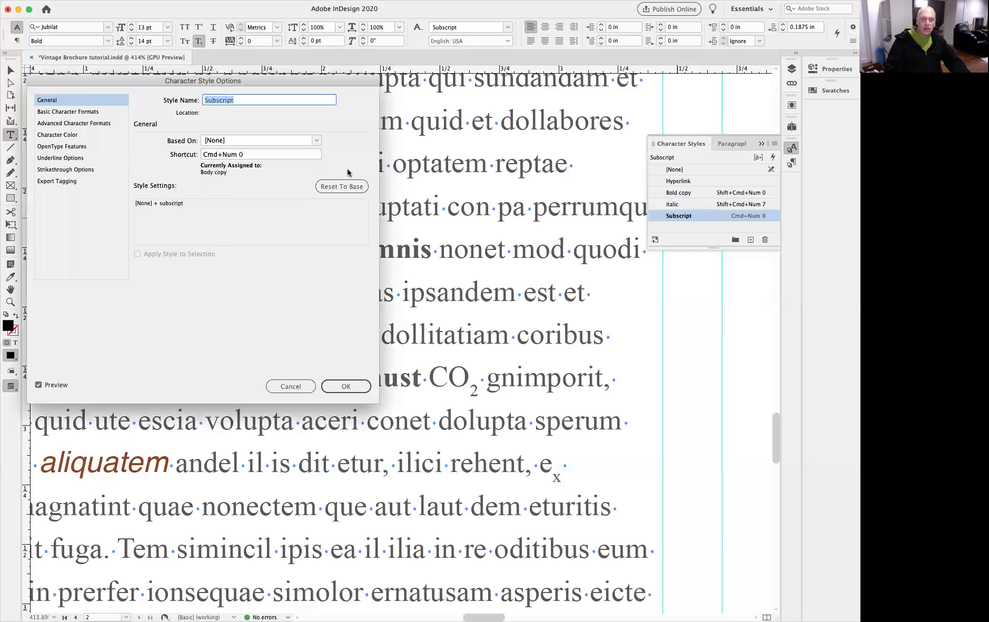
left_click(252, 155)
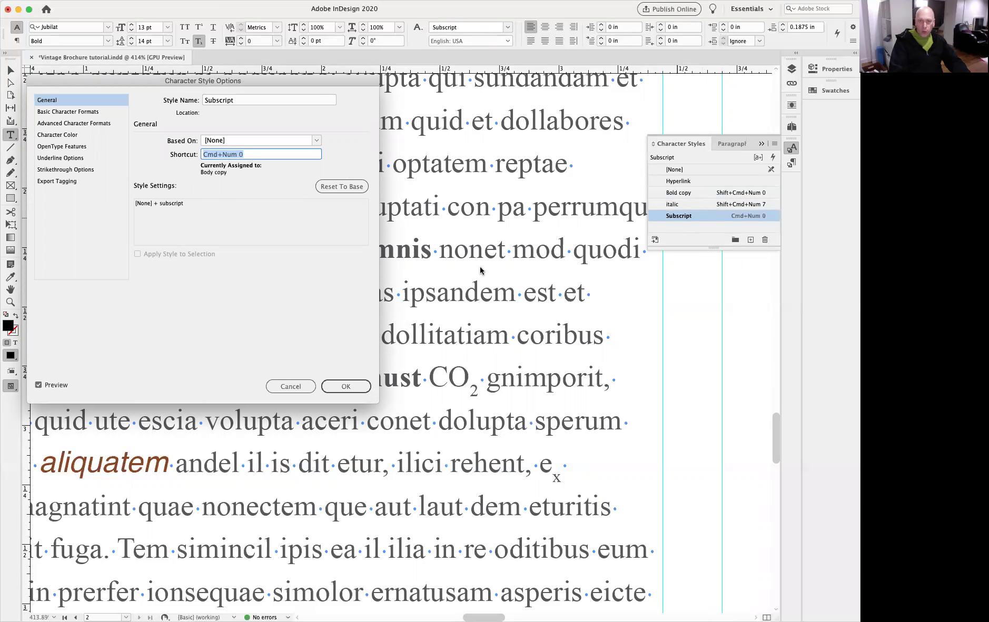
key("shift+super+KP_1")
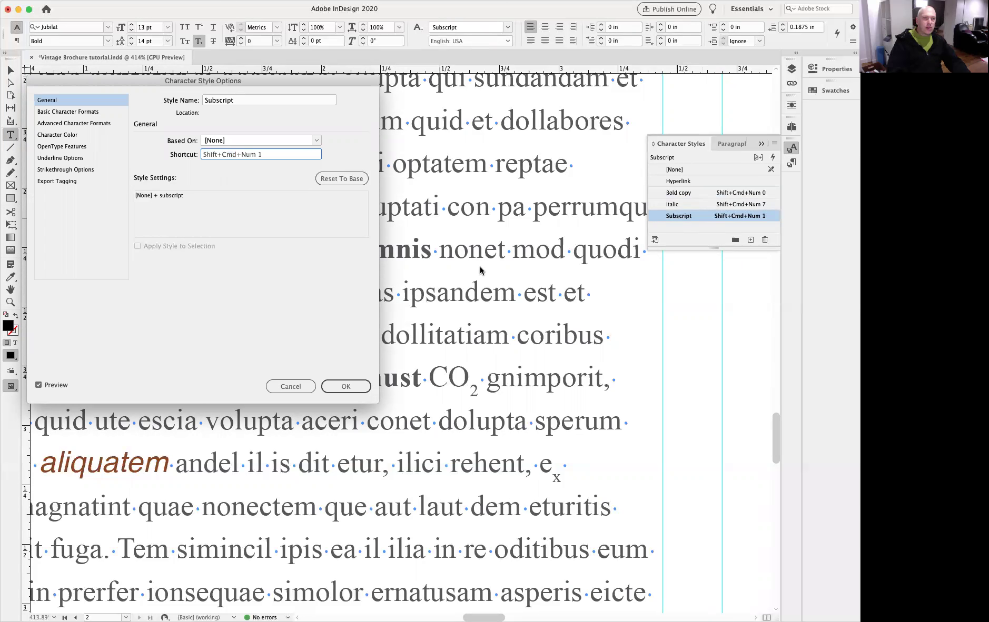
left_click(361, 393)
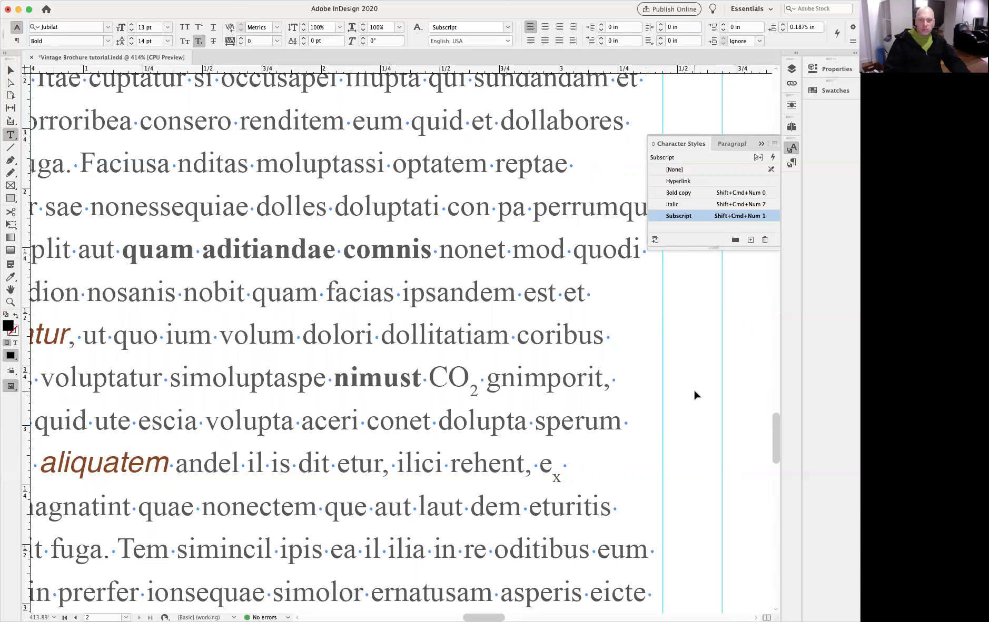
- Assign the shortcut Shift+Cmd+Num 5 to the Hyperlink character style and accept the options
double_click(697, 181)
left_click(271, 157)
key("shift+super+KP_5")
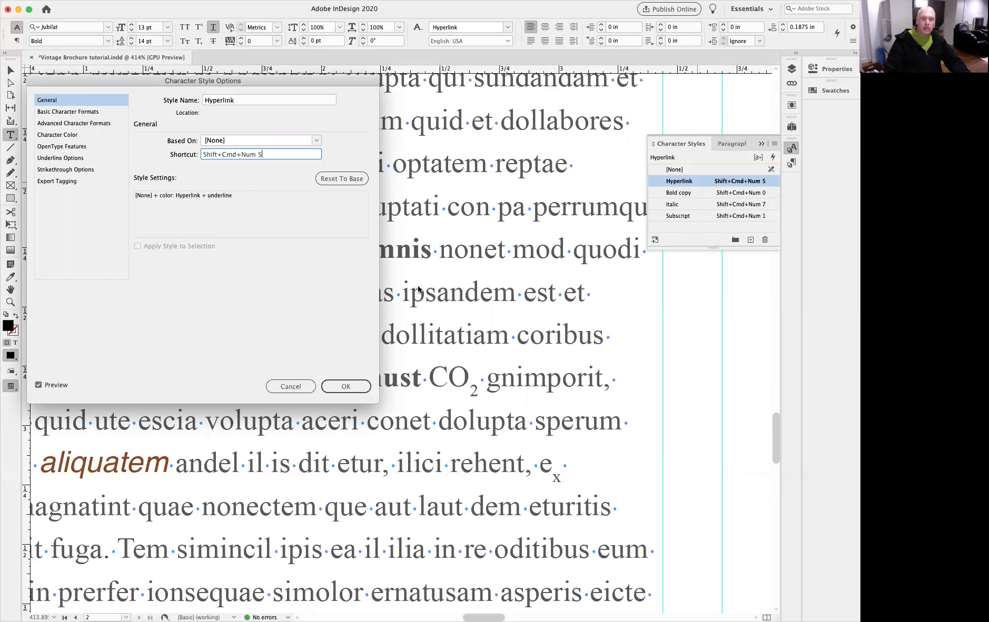
left_click(346, 387)
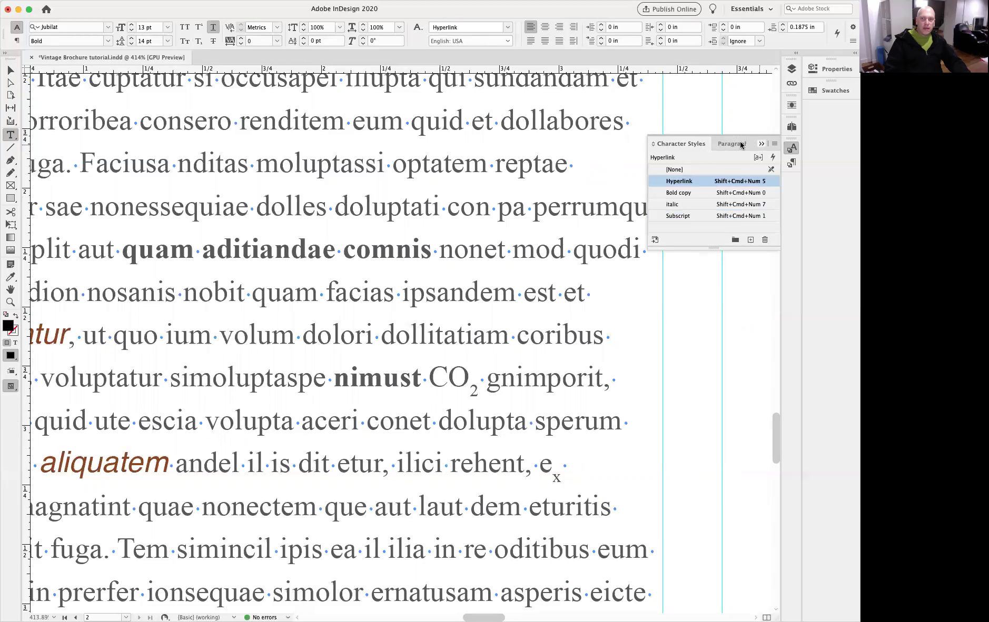
- Fit the page in the window and draw a text frame filling the middle column from the top margin to the bottom margin
left_click(715, 144)
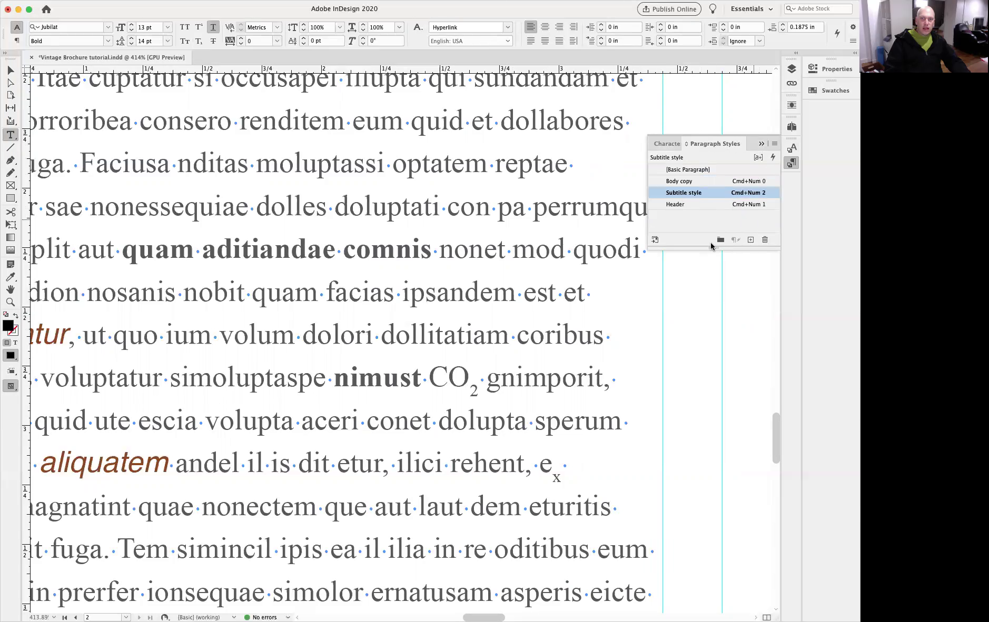
key("super+0")
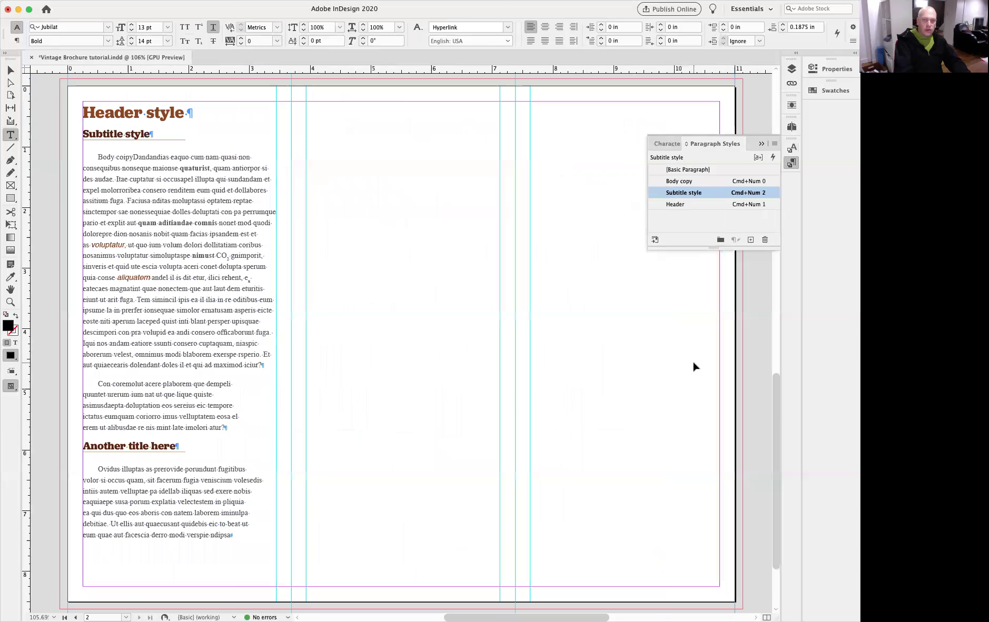
left_click_drag(306, 102, 500, 589)
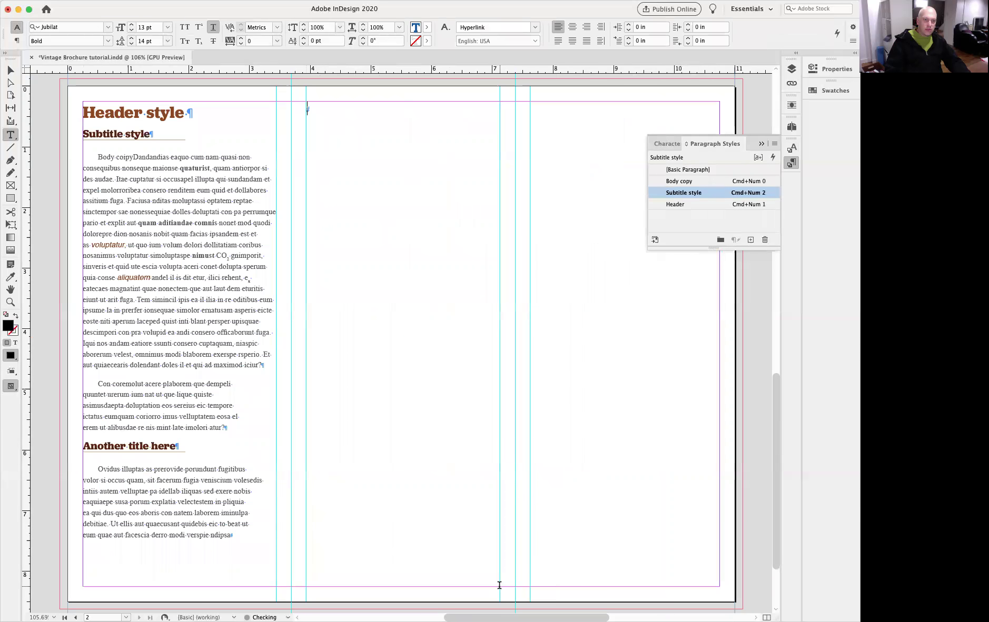
- Set the new middle-column frame's text to the [Basic Paragraph] paragraph style and the [None] character style
left_click(684, 169)
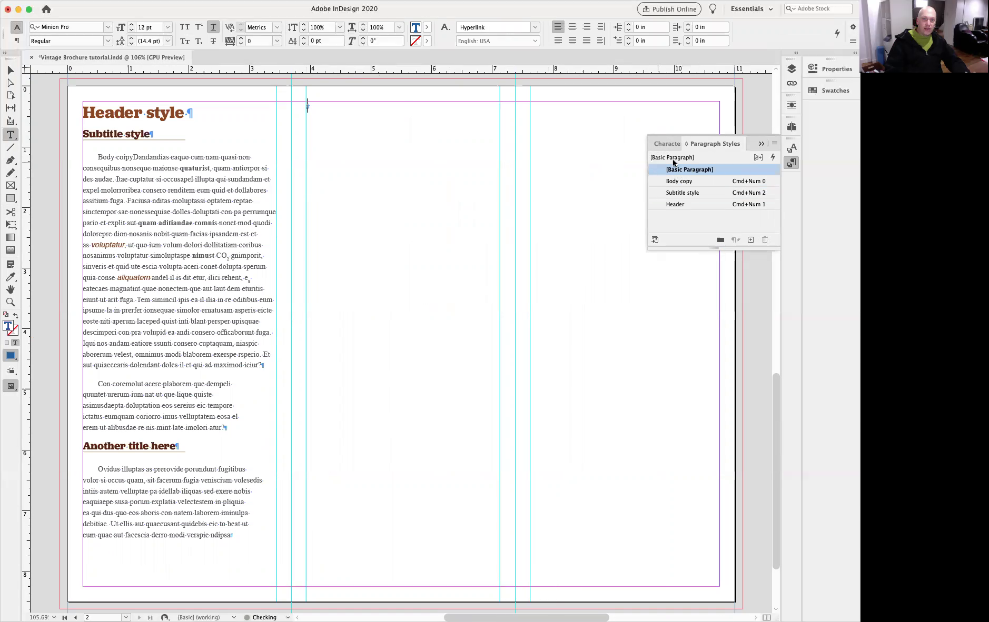
left_click(666, 144)
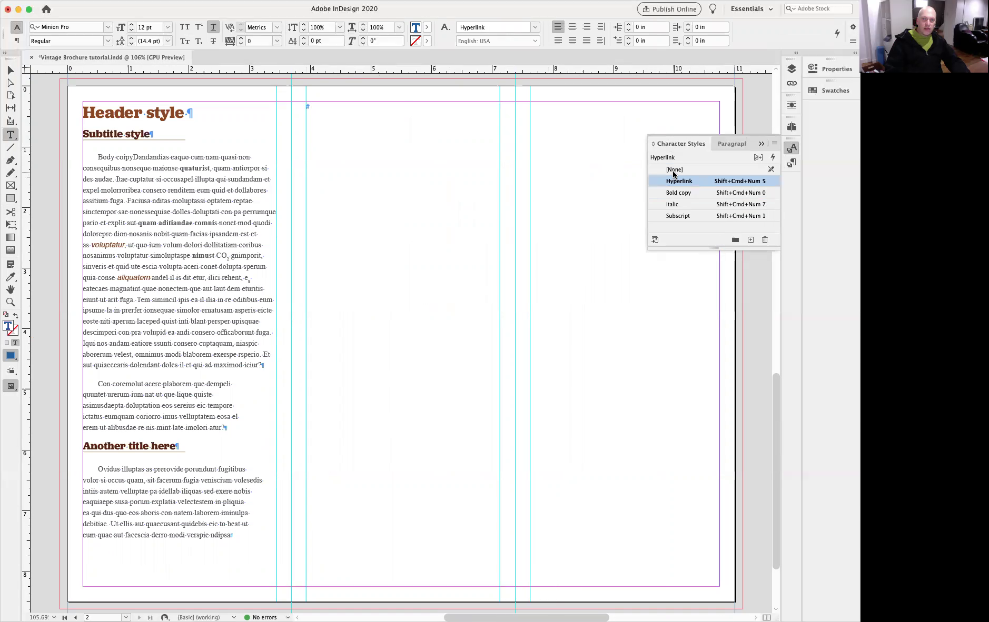
left_click(672, 170)
left_click(724, 143)
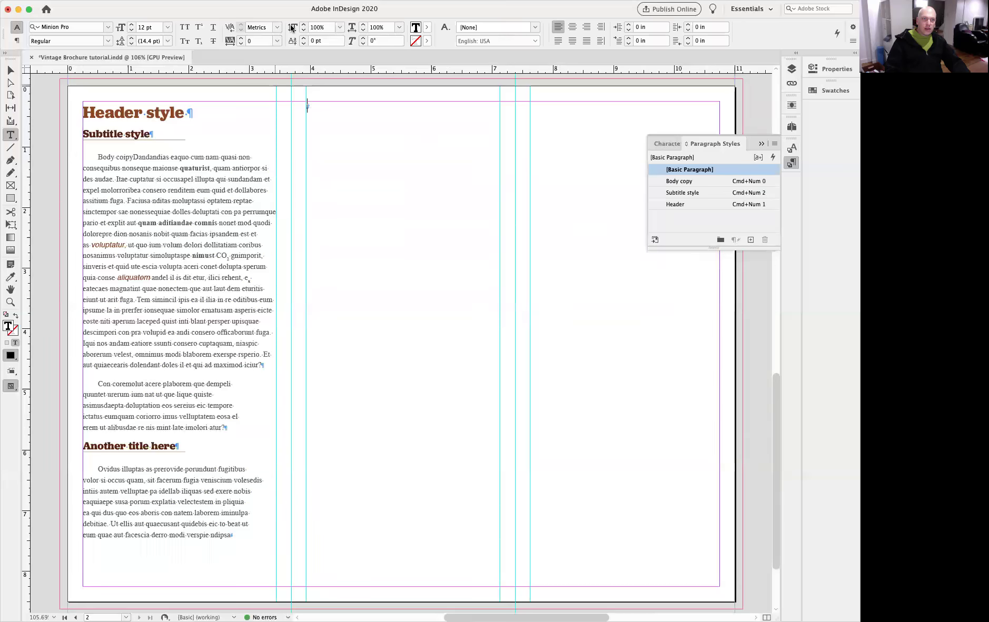
- Fill the middle-column text frame with placeholder text and place the cursor in it
left_click(126, 0)
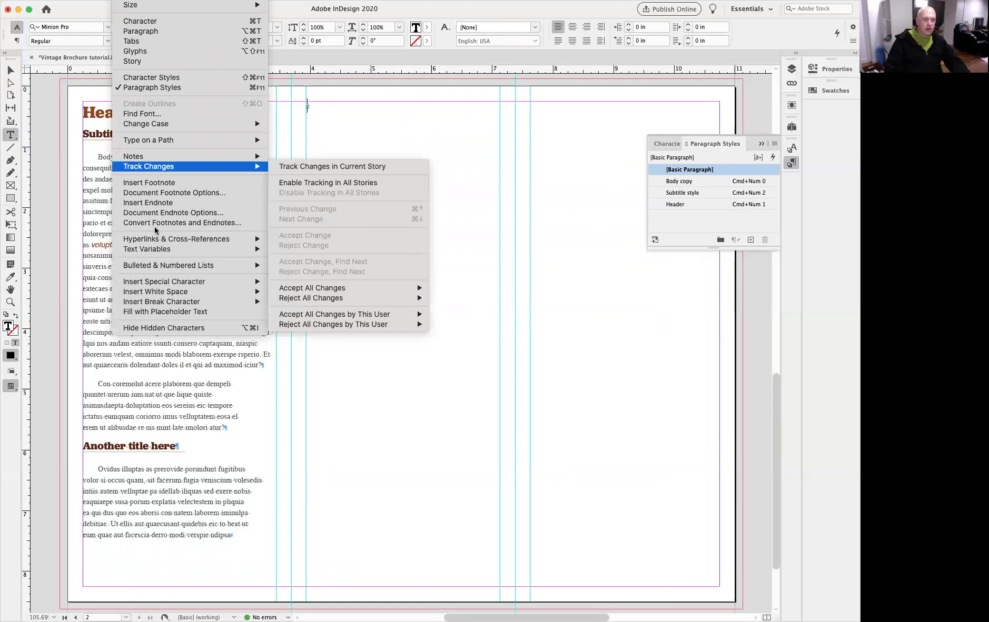
mouse_move(157, 252)
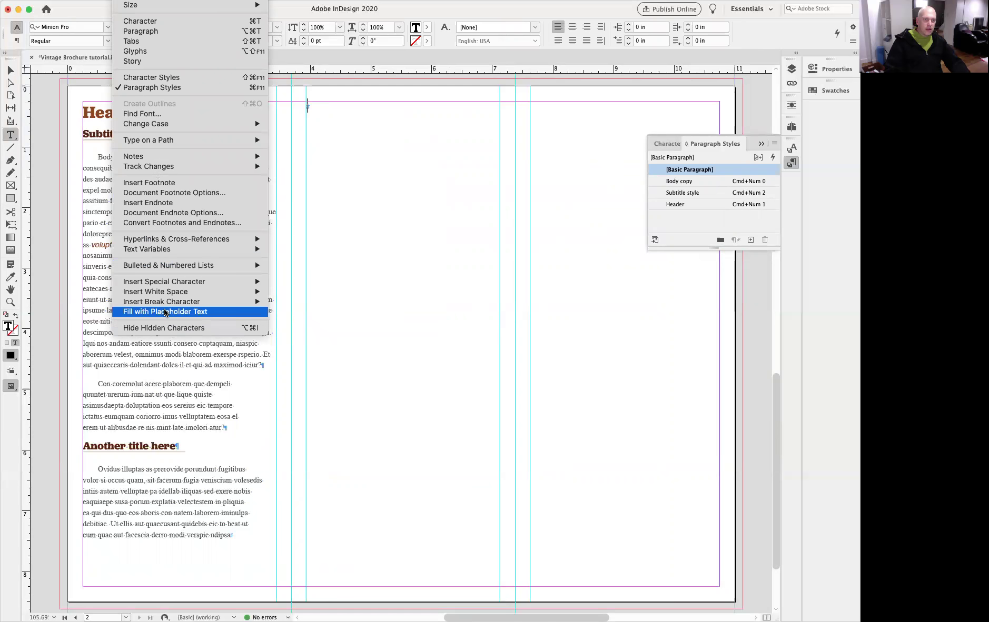
left_click(165, 311)
left_click(382, 312)
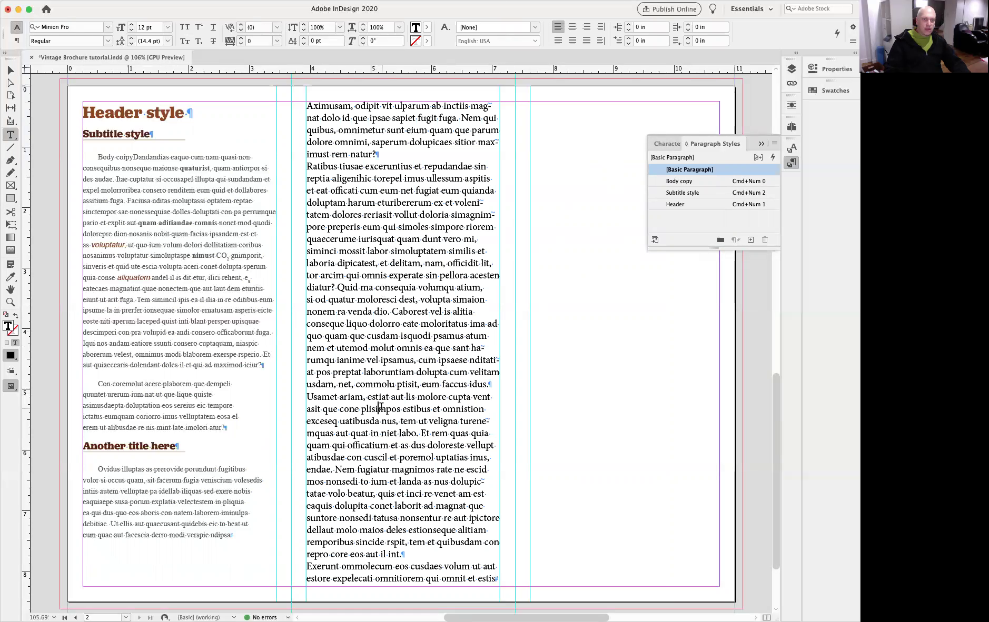
- Apply the Body copy paragraph style to all the text in the middle-column frame and place the cursor in its first paragraph
key("super+a")
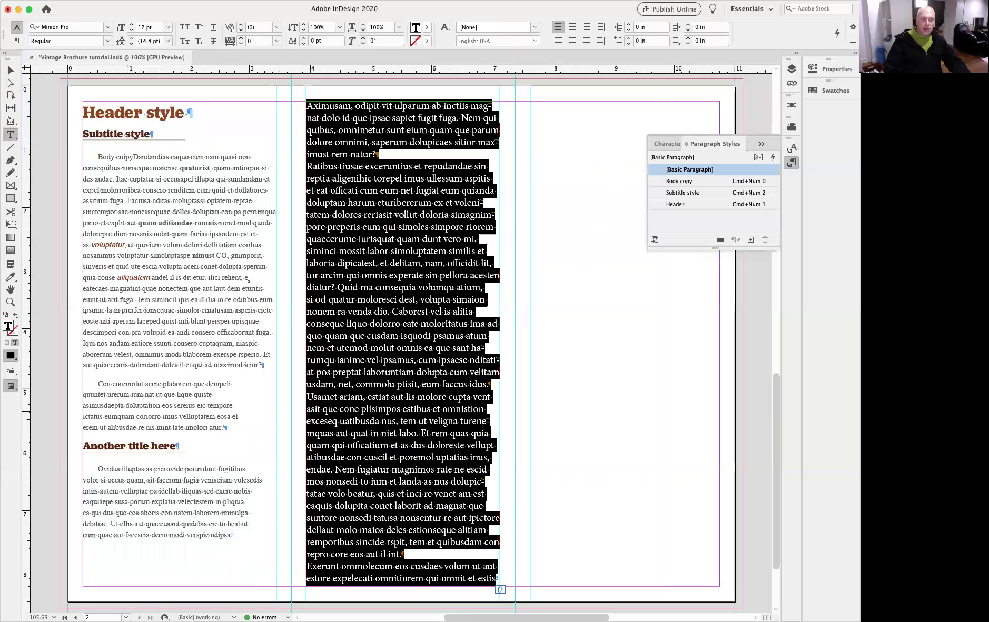
left_click(697, 181)
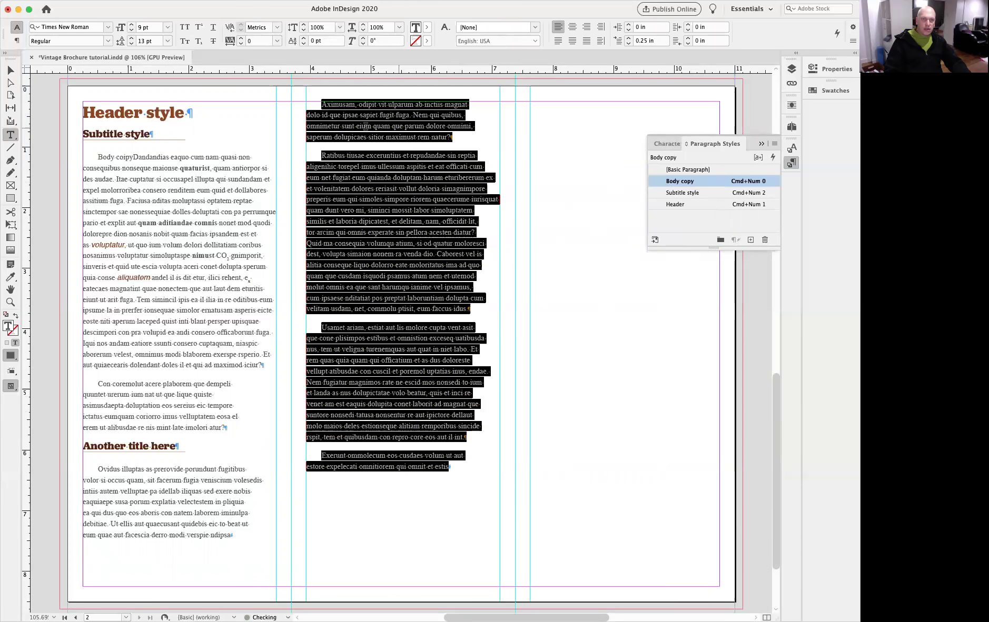
left_click(337, 136)
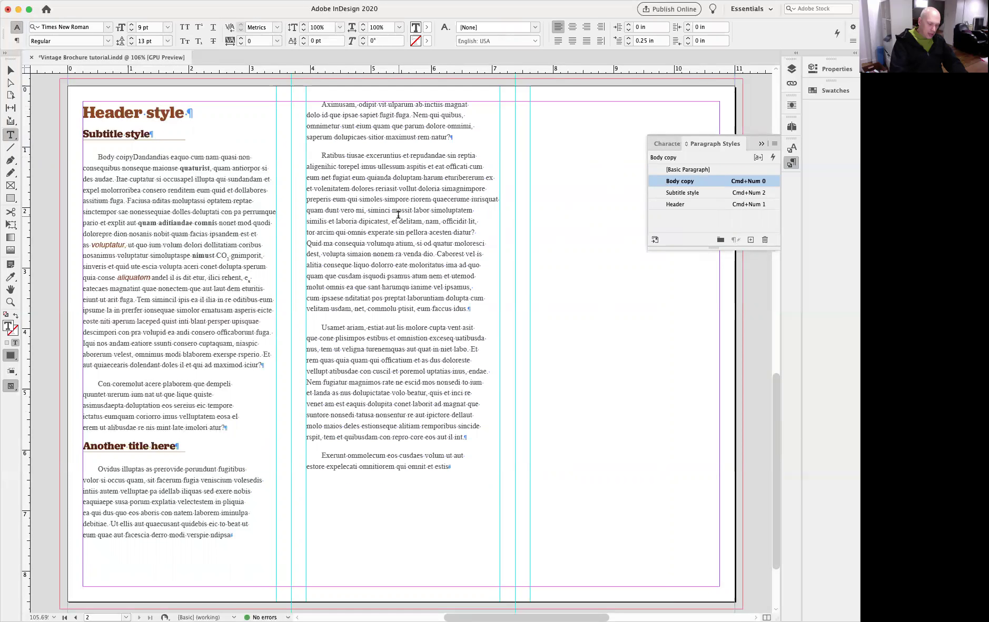
- Add the line "Header here" above the first middle-column paragraph and apply the Header paragraph style to it
key("Return")
key("Up")
type("Title")
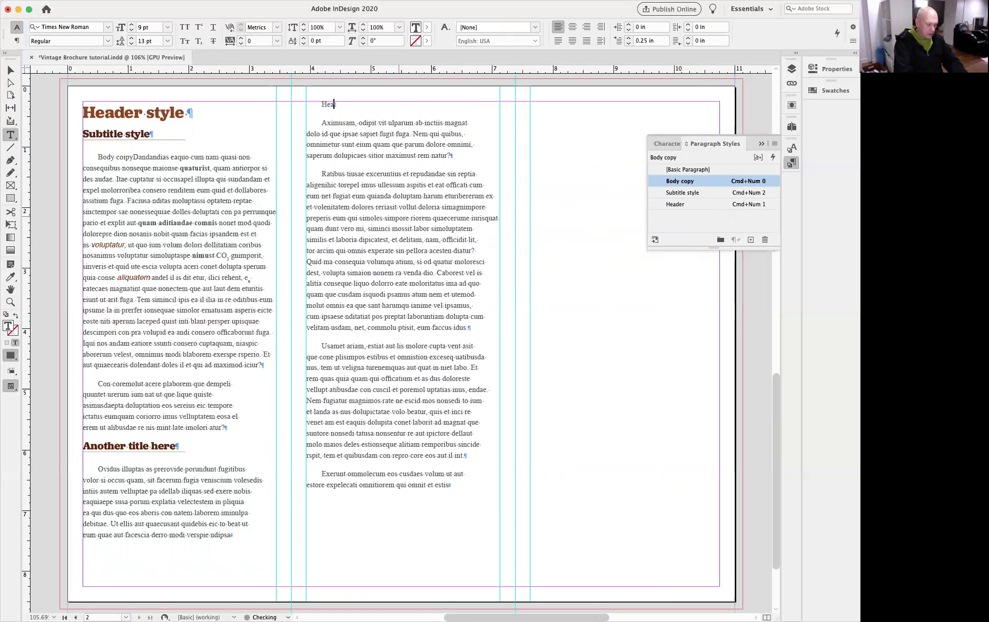
type("Header here")
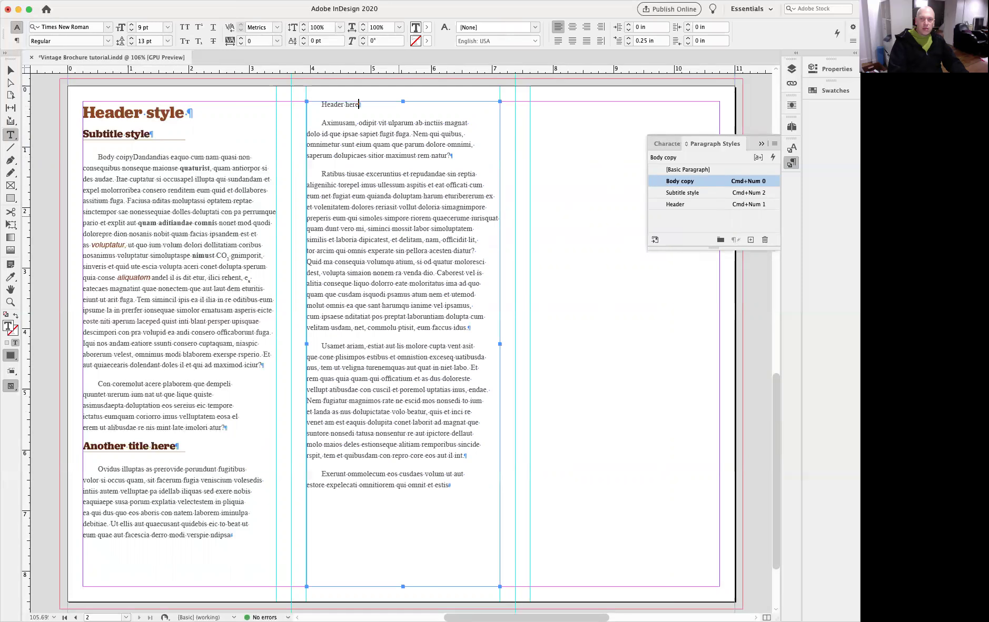
key("super+KP_1")
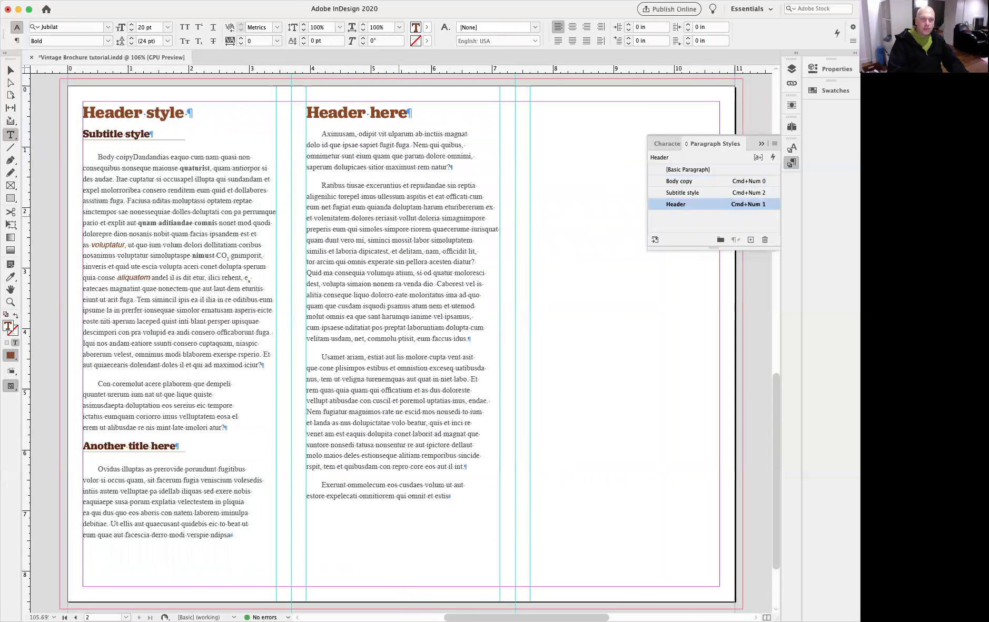
- Add the line "Subtitle style 2" below the middle-column header and apply the Subtitle style paragraph style to it
left_click(322, 134)
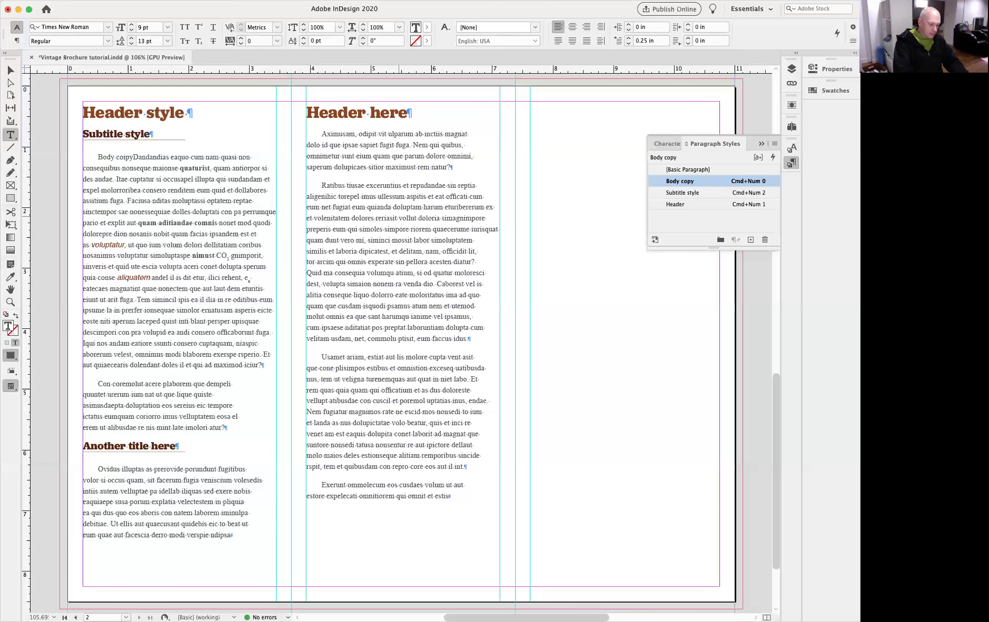
key("Return")
key("Up")
type("Subtitle style 2")
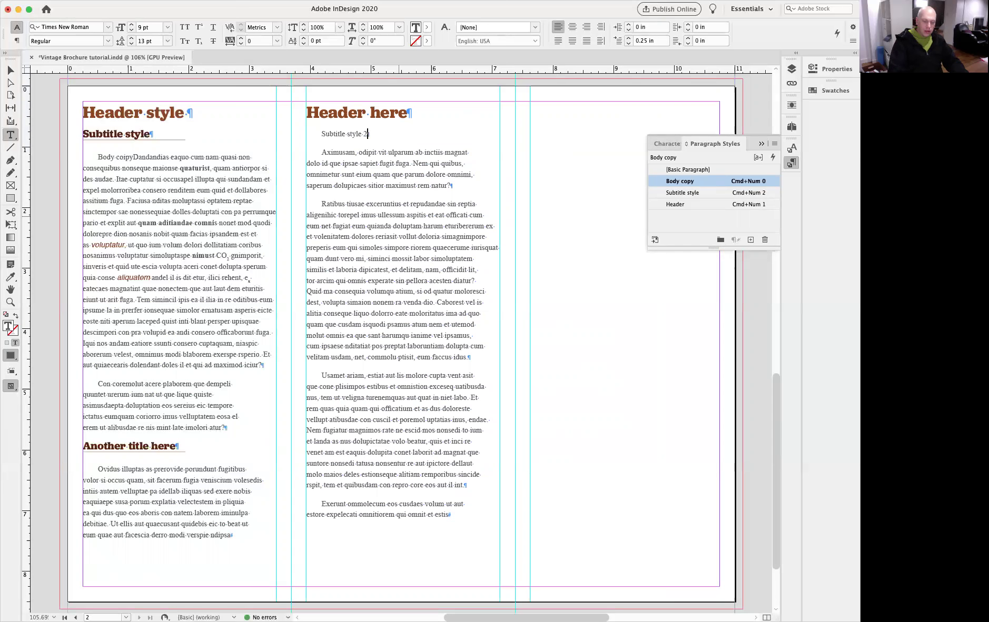
key("super+KP_2")
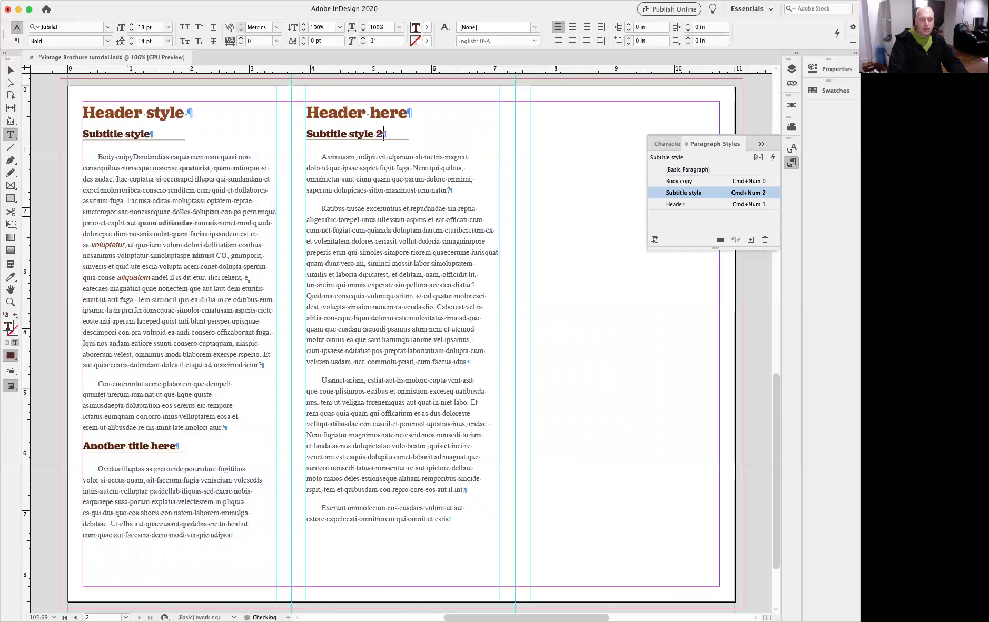
- Apply the bold character style to the word "Aximusam" at the start of the first middle-column body paragraph
key("super+Down")
key("super+shift+Right")
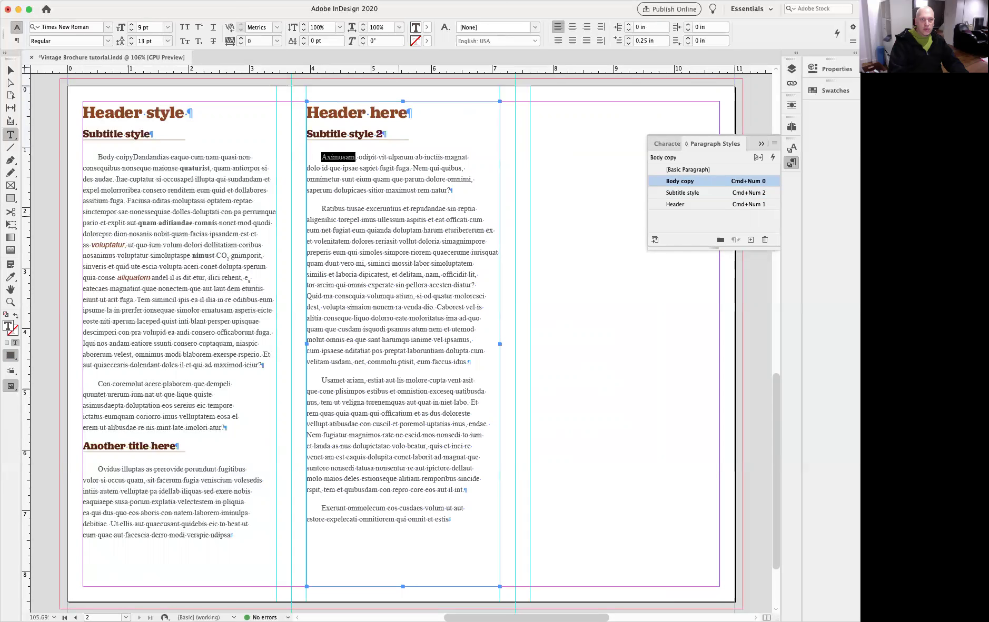
key("super+shift+KP_1")
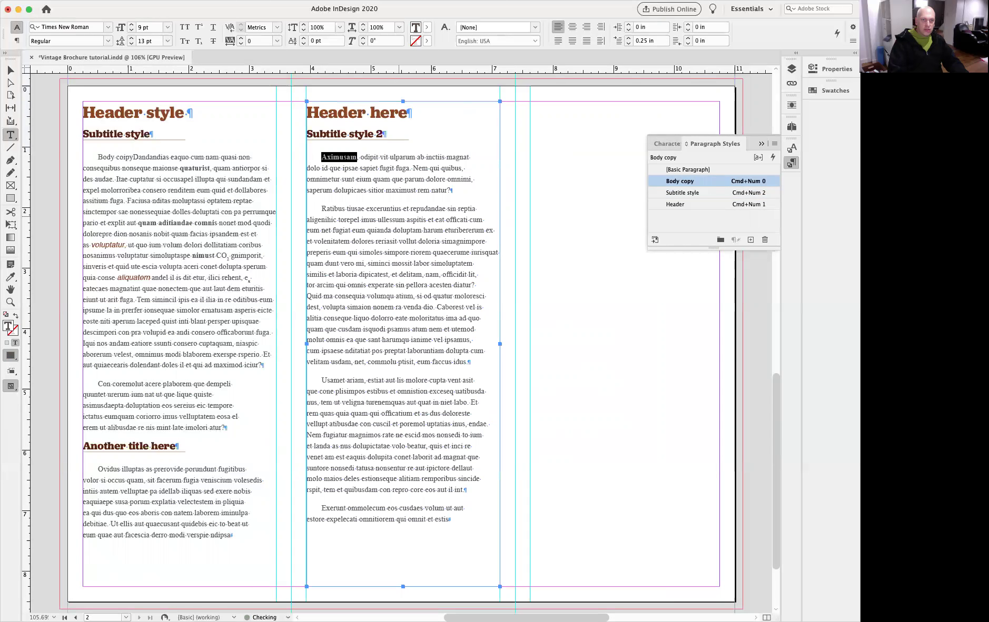
key("Right")
- Apply the Italic character style to "sitior maximust rem natur" at the end of the first middle-column body paragraph and deselect the text
left_click(357, 190)
left_click_drag(369, 190, 448, 190)
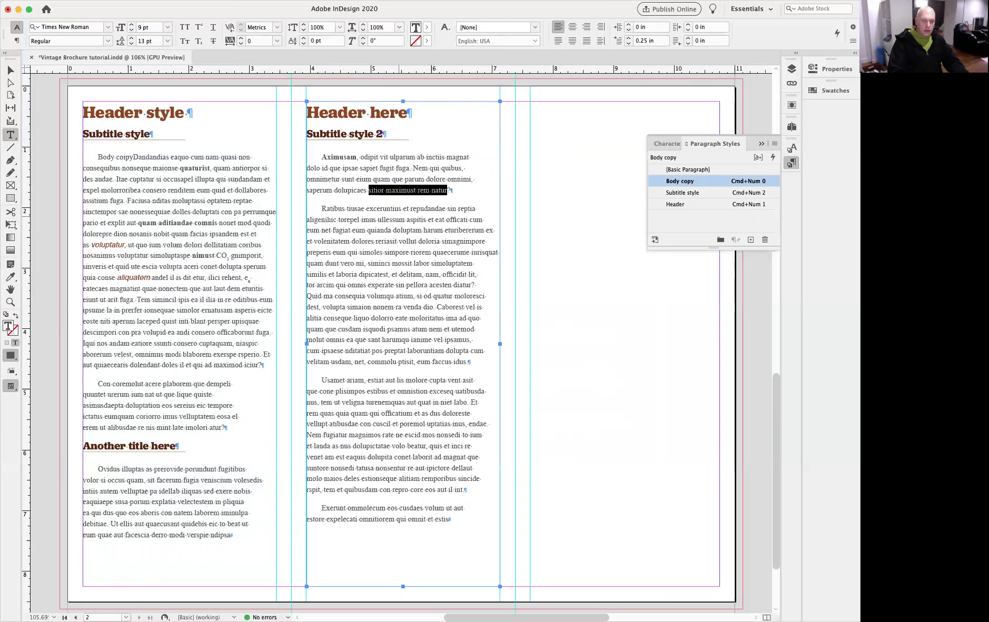
key("super+shift+KP_2")
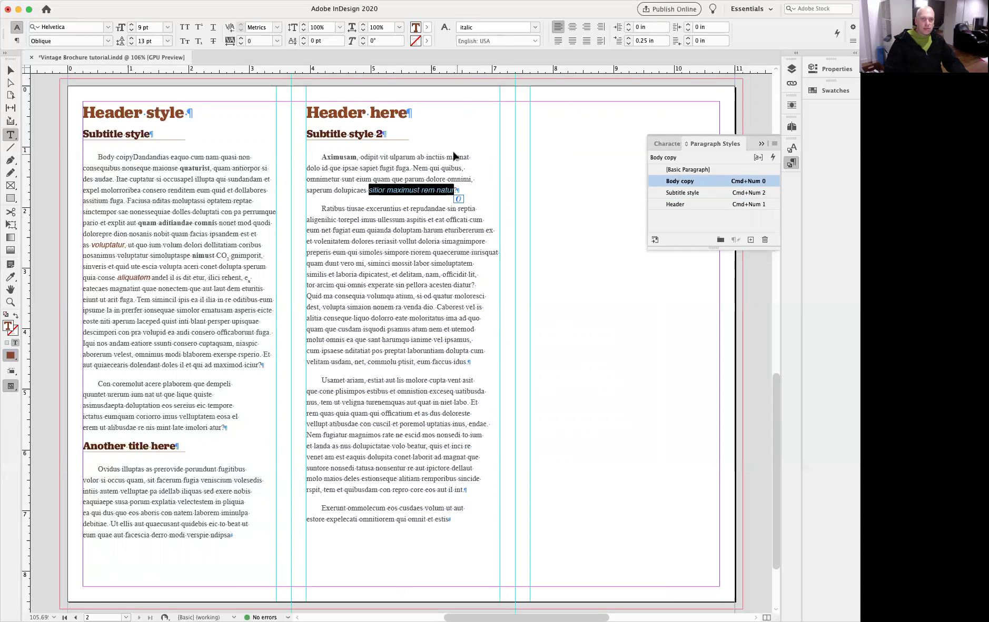
left_click(613, 179)
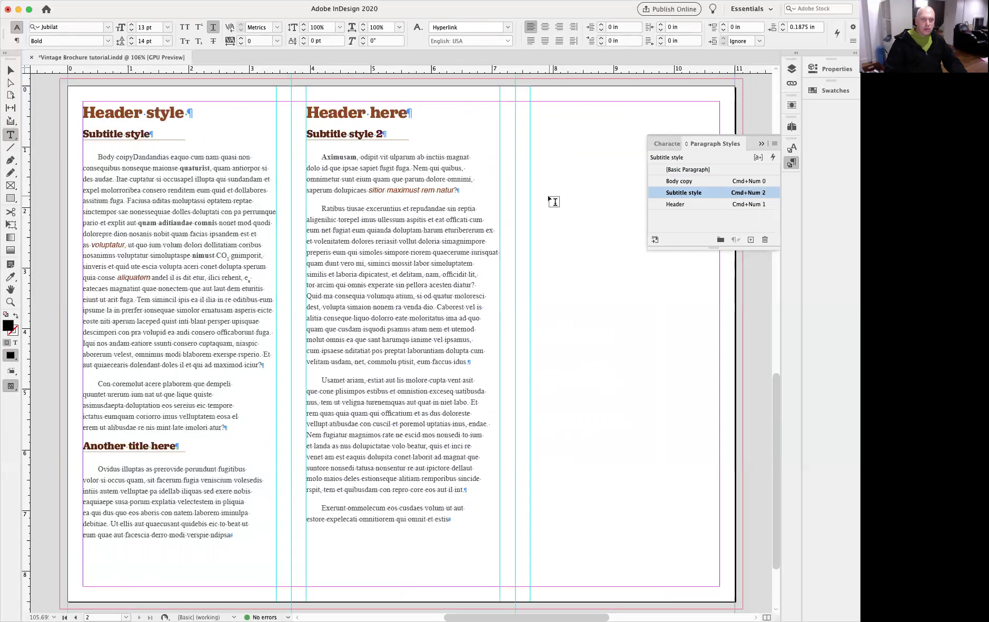
left_click(666, 144)
left_click(715, 144)
left_click(412, 190)
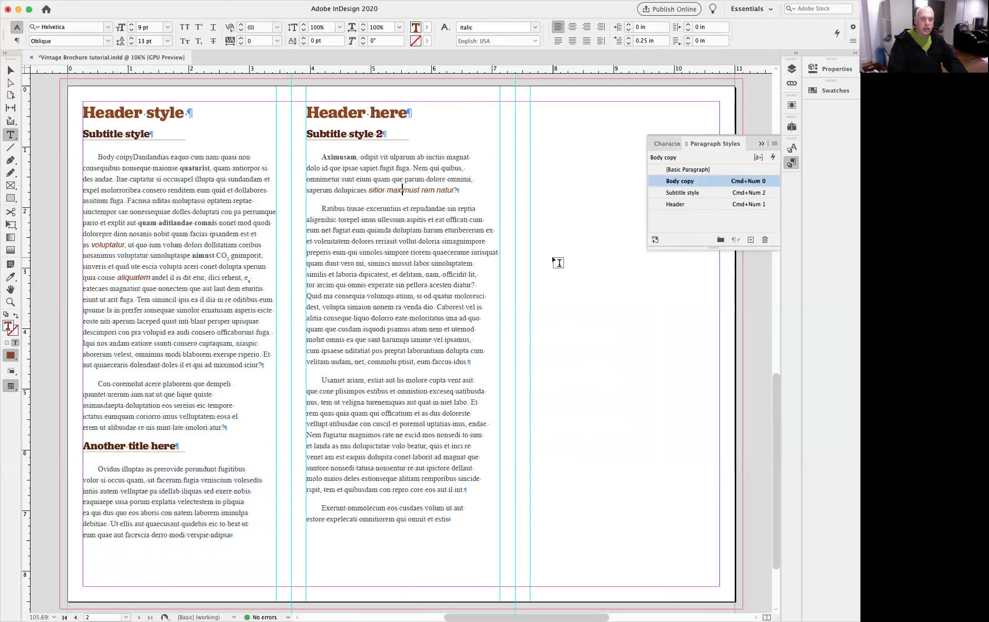
- Try the Subtitle style on the paragraph starting with "Ratibus" and return it to the Body copy style
left_click(321, 209)
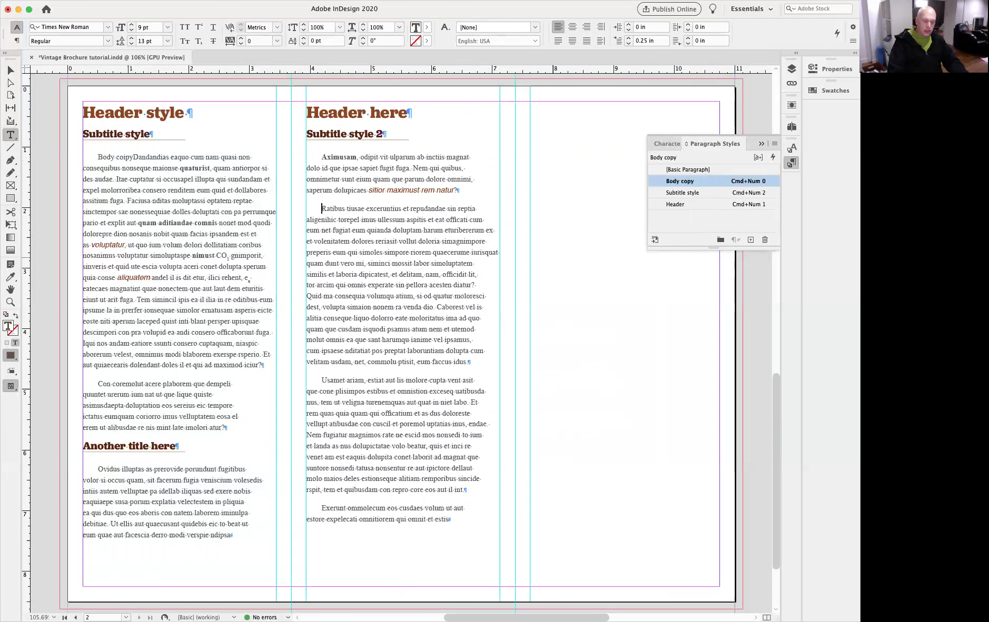
key("super+KP_2")
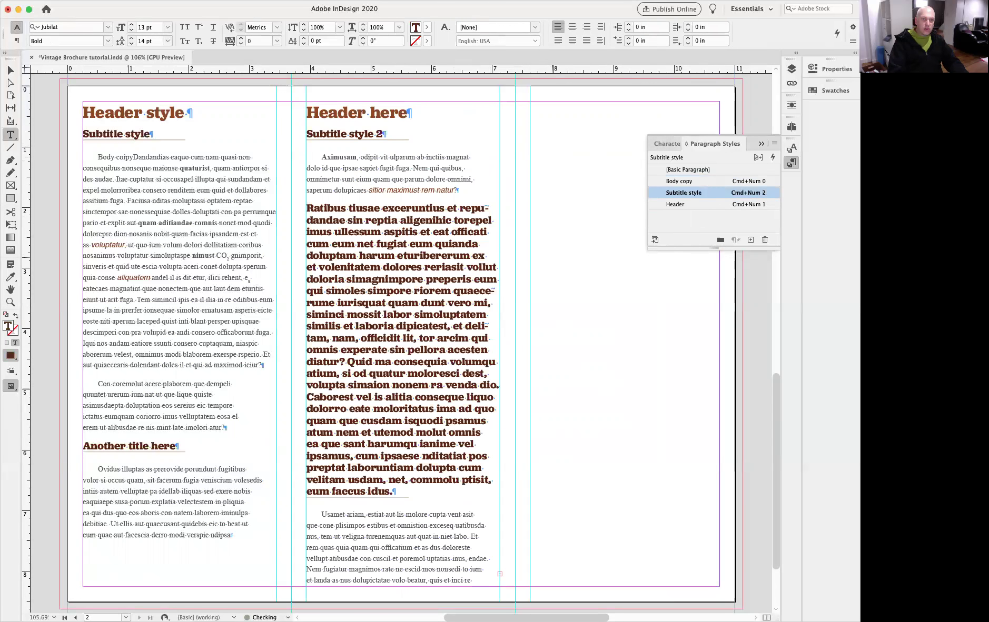
key("super+KP_0")
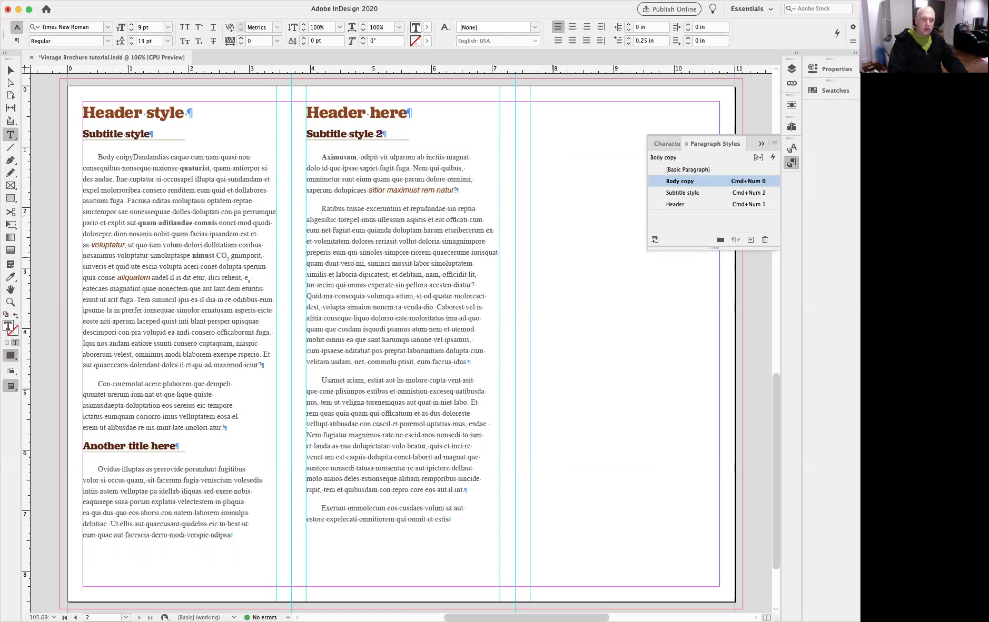
- Apply the bold character style to the opening words "Ratibus tiusae" of the second middle-column body paragraph
key("super+shift+Right")
key("super+shift+Right")
key("super+KP_3")
key("super+Down")
key("super+Up")
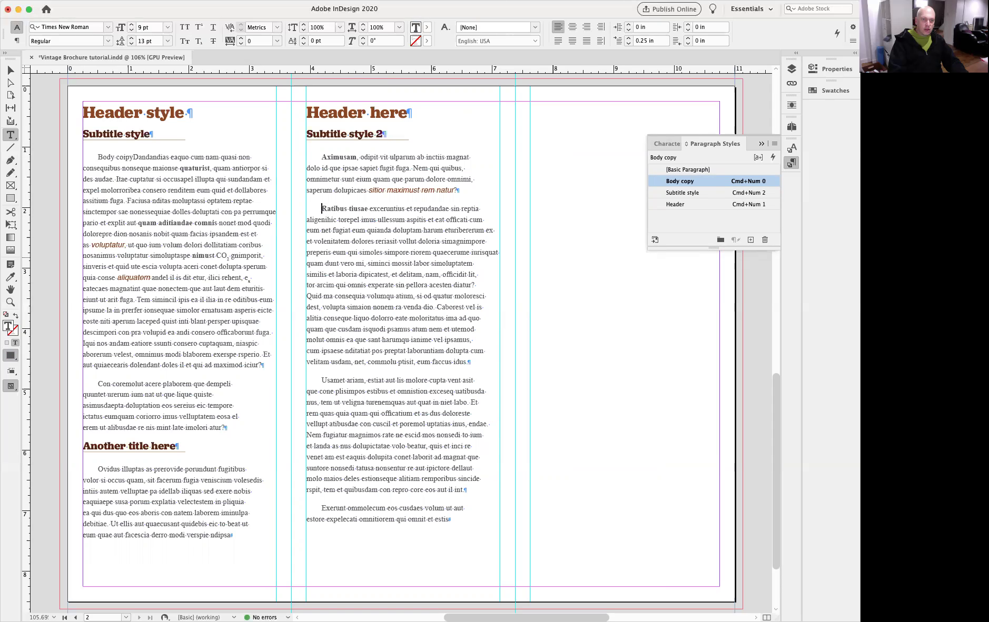
- Apply the bold character style to the phrase "qui omnis experate sin pellora" in the second middle-column body paragraph
key("Up")
key("Up")
key("super+Up")
key("Down")
key("Down")
key("Down")
left_click_drag(336, 285, 371, 318)
key("super+shift+b")
left_click(437, 296)
- Apply the Italic character style to "dolorro eate moloritatus" after trying and undoing the Subscript style on it
left_click(446, 318)
left_click_drag(446, 318, 371, 318)
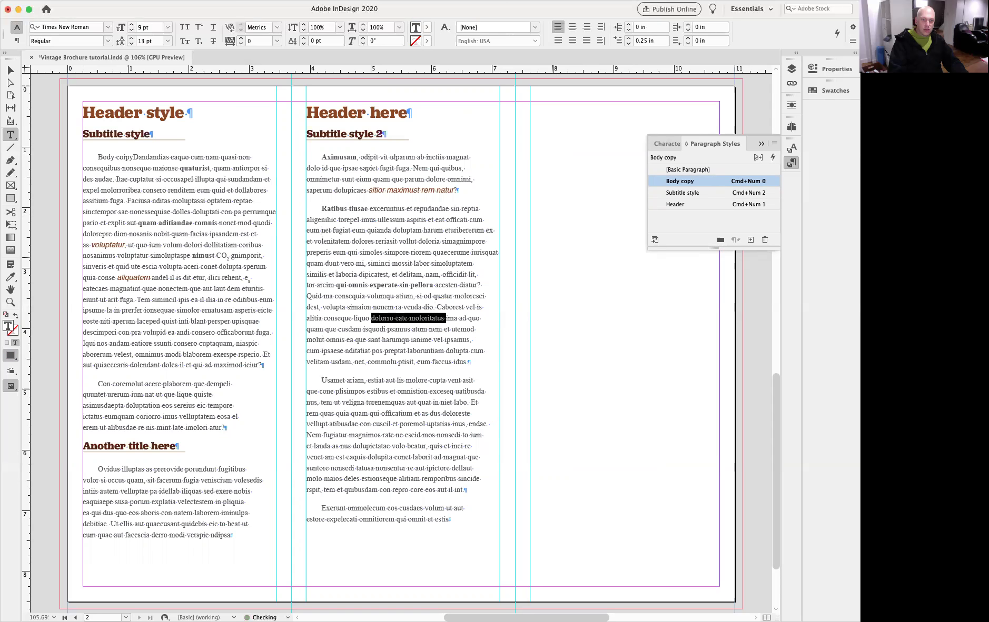
key("super+KP_5")
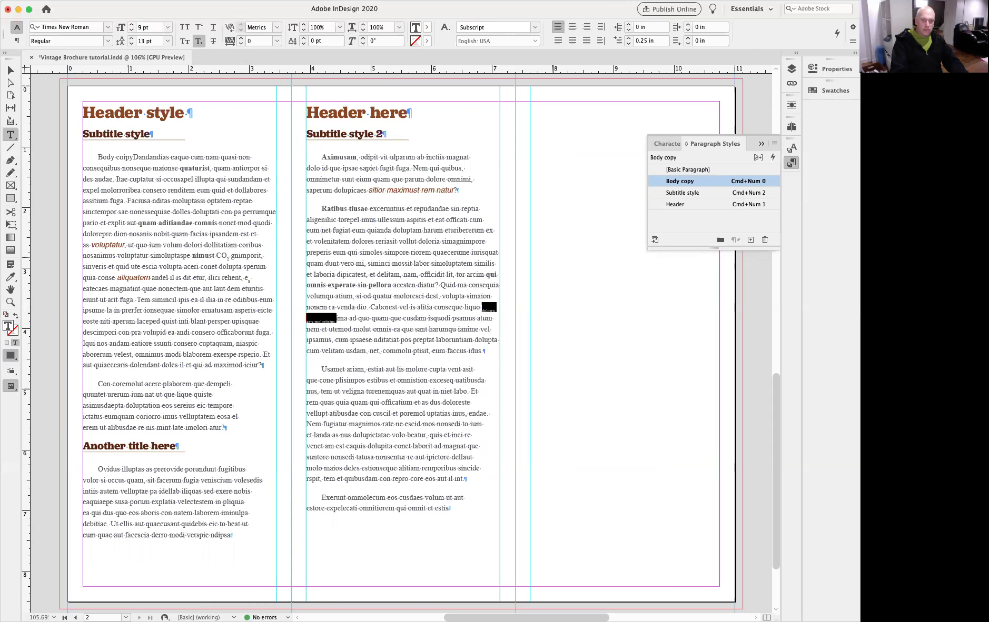
key("super+z")
- Apply the Subtitle style to the last middle-column paragraph, starting with "Exerunt ommolecum", and select the whole text frame with the Selection tool
left_click(322, 380)
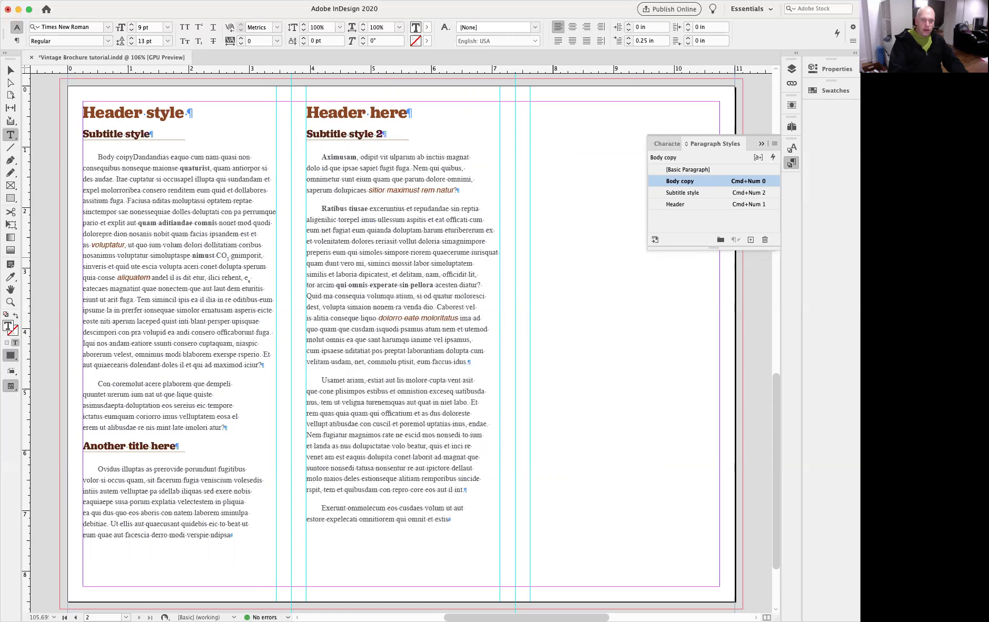
key("super+KP_2")
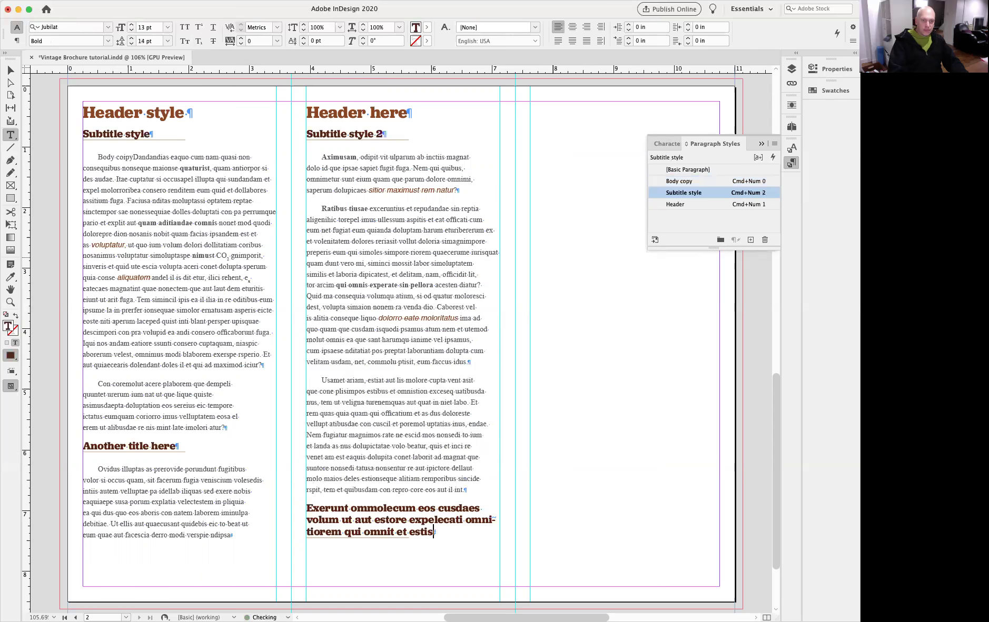
left_click(10, 71)
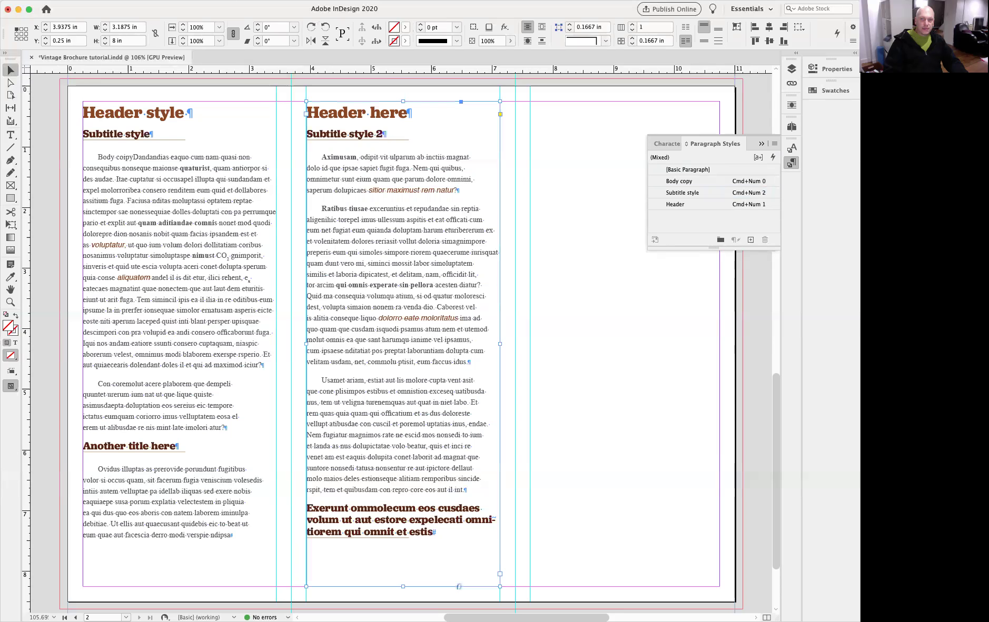